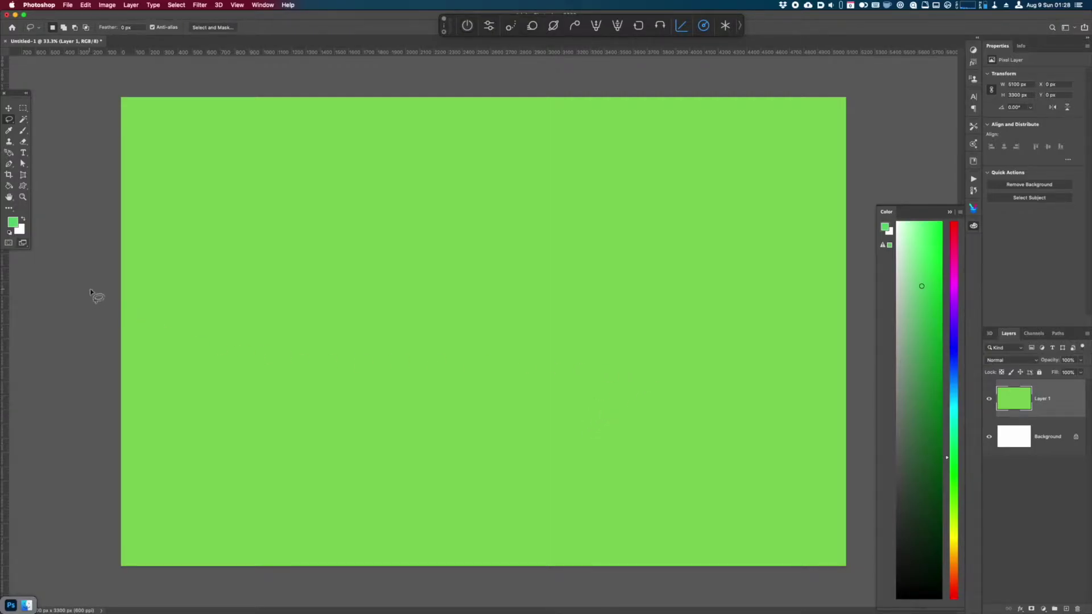
- Lasso a cliff shape about 3040 × 2618 px on the canvas's left side, copy it to a new layer and set lightness to -31
mouse_move(96, 175)
left_mouse_down()
mouse_move(258, 260)
mouse_move(425, 409)
mouse_move(553, 489)
mouse_move(427, 511)
mouse_move(317, 551)
mouse_move(97, 590)
left_mouse_up()
key("ctrl+j")
key("ctrl+u")
left_click_drag(815, 557, 803, 559)
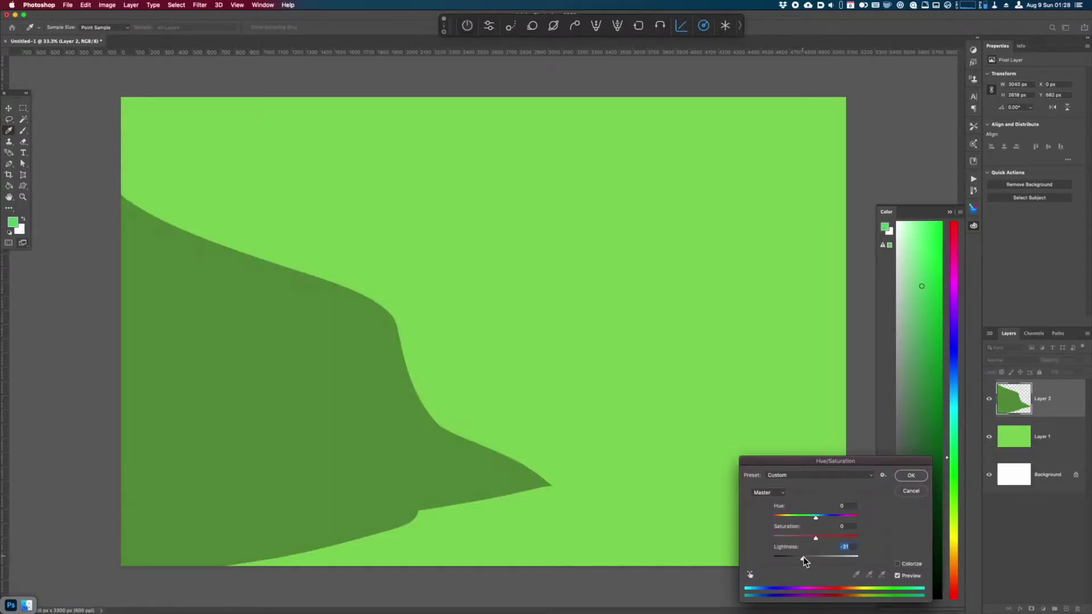
left_click(917, 477)
- Lasso several long, thin crease shapes running down the cliff, copy them to a new layer and darken them slightly
mouse_move(348, 295)
left_mouse_down()
mouse_move(418, 492)
mouse_move(372, 325)
mouse_move(459, 458)
mouse_move(391, 355)
left_mouse_up()
mouse_move(212, 254)
left_mouse_down()
mouse_move(284, 296)
mouse_move(324, 371)
mouse_move(216, 257)
left_mouse_up()
mouse_move(121, 216)
left_mouse_down()
mouse_move(183, 287)
mouse_move(292, 514)
mouse_move(186, 266)
mouse_move(199, 296)
mouse_move(119, 230)
left_mouse_up()
mouse_move(112, 304)
left_mouse_down()
mouse_move(219, 436)
mouse_move(257, 519)
mouse_move(172, 349)
mouse_move(94, 244)
left_mouse_up()
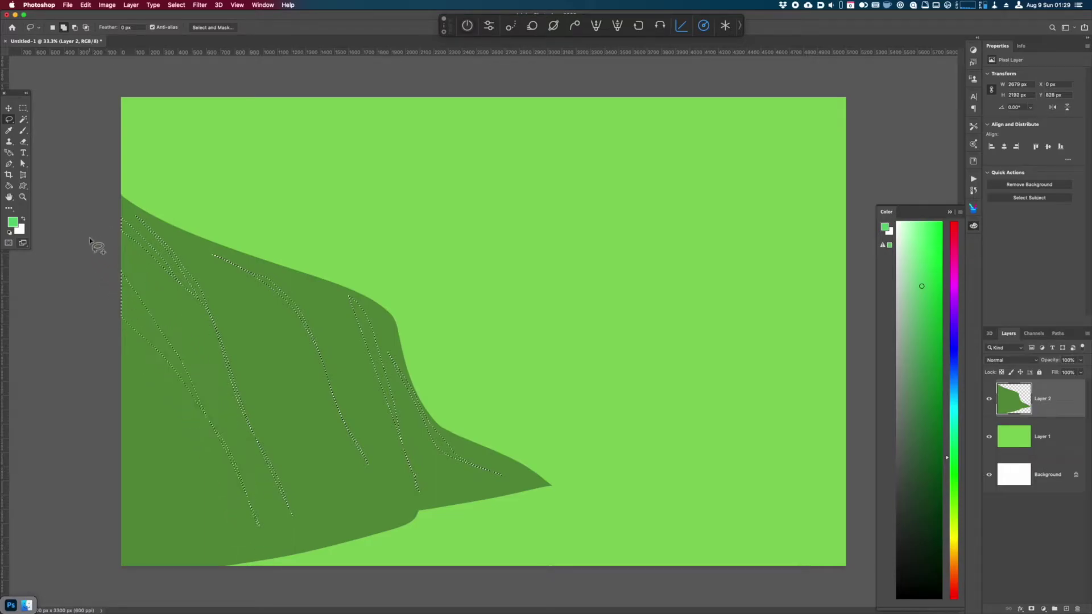
key("super+j")
key("super+u")
left_click_drag(815, 556, 811, 560)
left_click(912, 478)
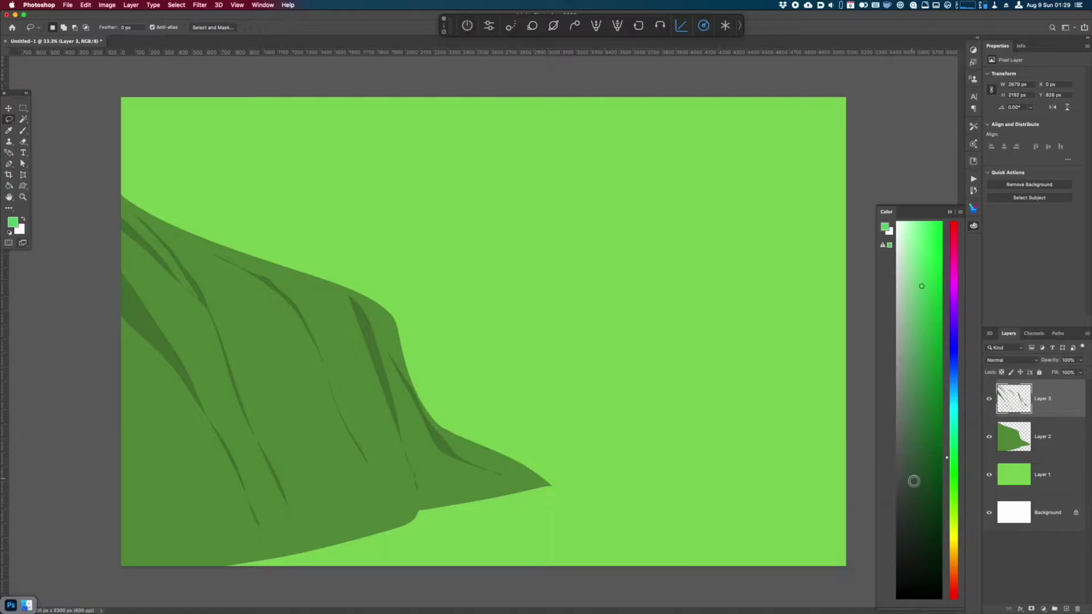
- Cut clusters of grass-blade shapes out of the cliff's lower edge on Layer 2
left_click(1039, 450)
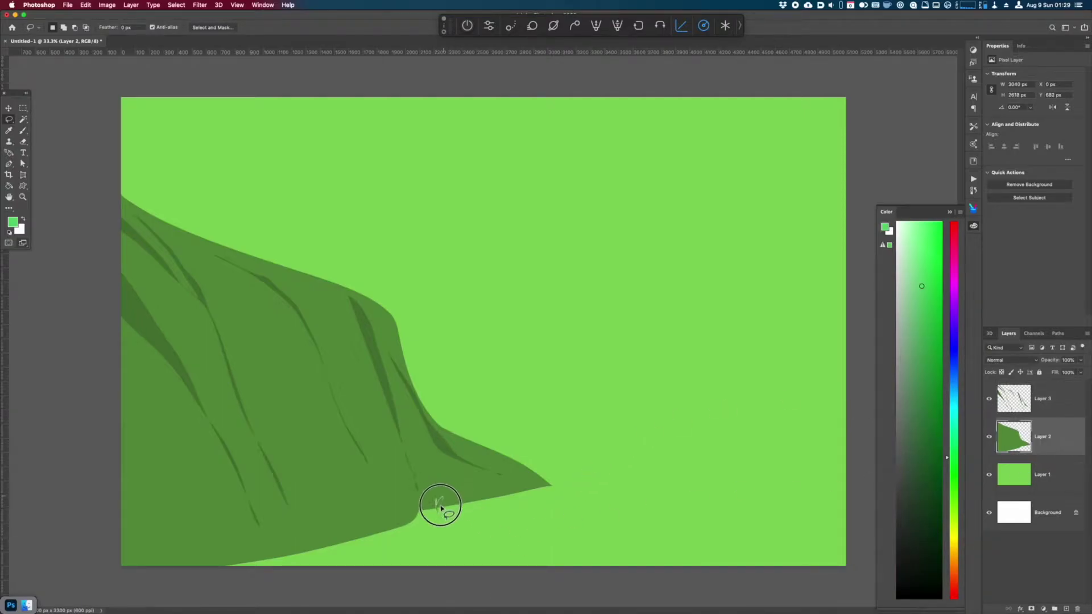
mouse_move(441, 506)
left_mouse_down()
mouse_move(483, 488)
mouse_move(482, 498)
mouse_move(528, 487)
mouse_move(494, 505)
left_mouse_up()
key("Delete")
mouse_move(370, 543)
left_mouse_down()
mouse_move(370, 517)
mouse_move(370, 549)
mouse_move(348, 531)
mouse_move(333, 555)
mouse_move(307, 548)
mouse_move(336, 556)
left_mouse_up()
key("Delete")
key("Delete")
mouse_move(270, 552)
left_mouse_down()
mouse_move(276, 565)
mouse_move(251, 573)
mouse_move(275, 577)
left_mouse_up()
key("Delete")
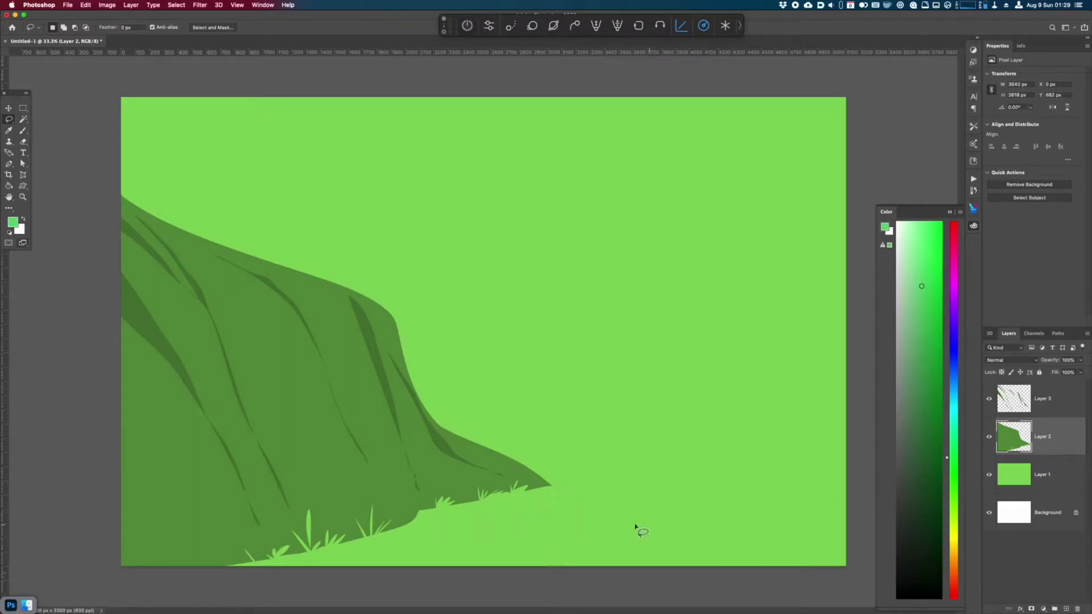
- Lasso a curved foreground hill about 759 px high across Layer 1's lower part and copy it to a new layer
left_click(1036, 481)
mouse_move(475, 460)
left_mouse_down()
mouse_move(846, 500)
mouse_move(926, 531)
mouse_move(778, 605)
mouse_move(102, 597)
left_mouse_up()
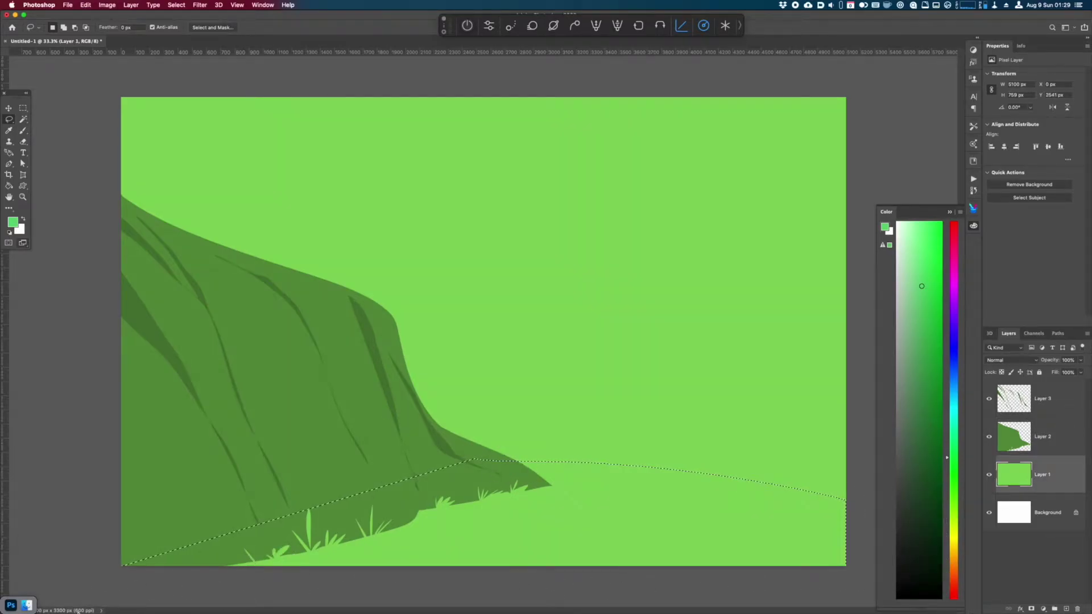
key("super+j")
- Recolour the Layer 1 background yellow with hue -32, saturation +48 and lightness +28
left_click(1027, 513)
key("super+u")
left_click_drag(815, 516, 831, 556)
left_click(830, 559)
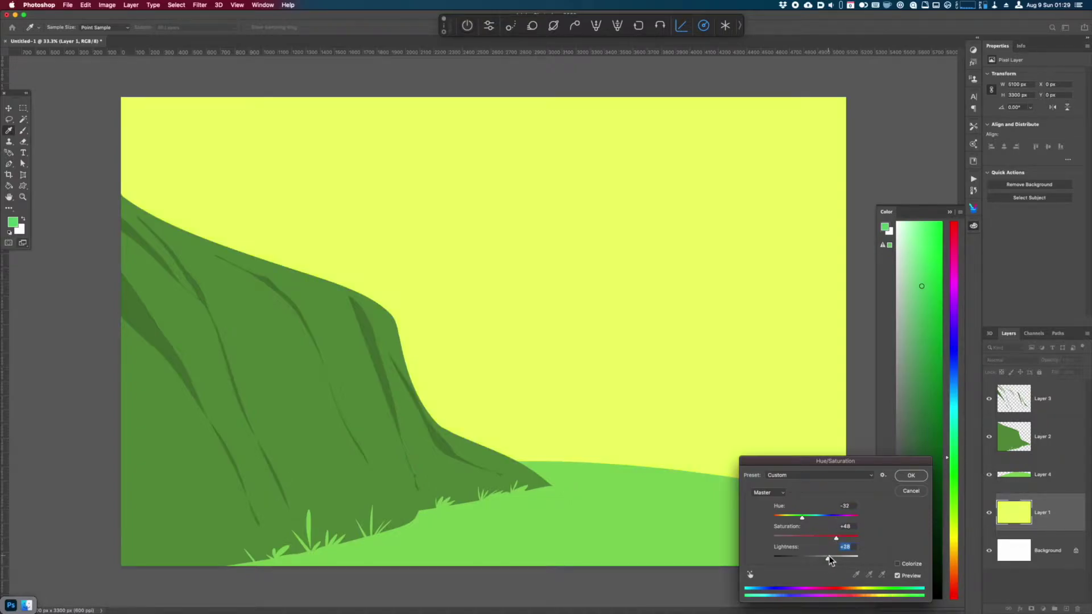
left_click(925, 478)
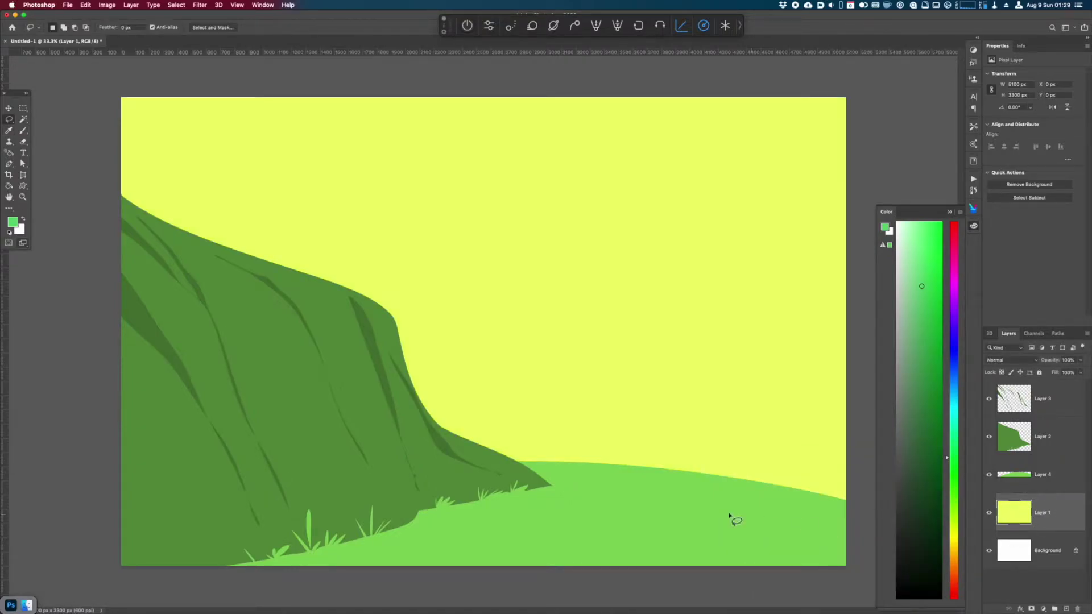
- Lasso a hill about 2900 px wide behind the foreground, copy it from Layer 1 to a new layer and set lightness to -10
mouse_move(481, 449)
left_mouse_down()
mouse_move(933, 487)
mouse_move(421, 546)
left_mouse_up()
key("ctrl+j")
key("ctrl+u")
left_click(813, 557)
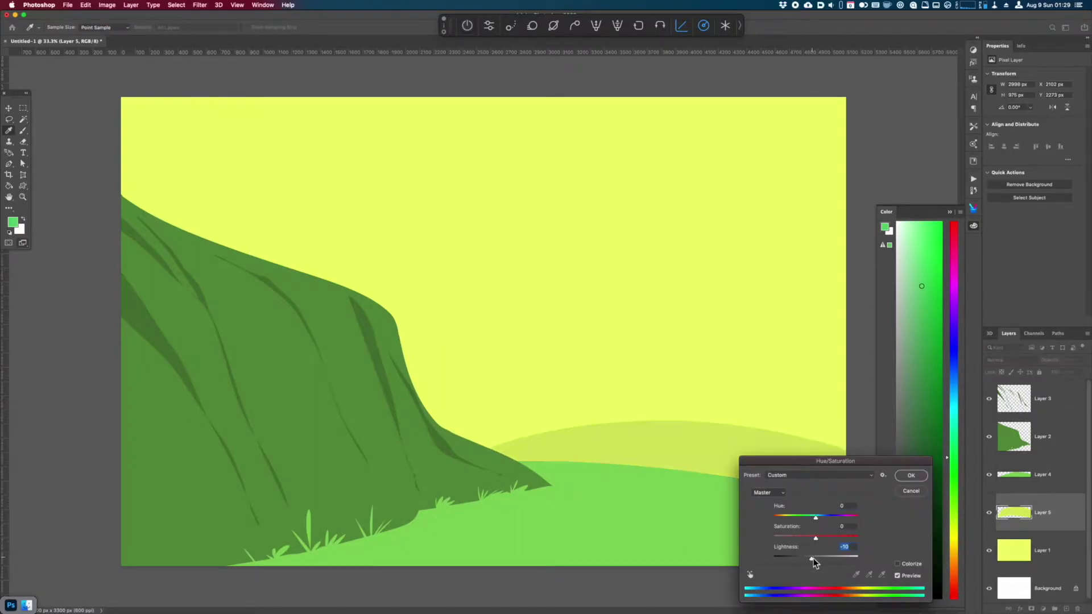
left_click(910, 476)
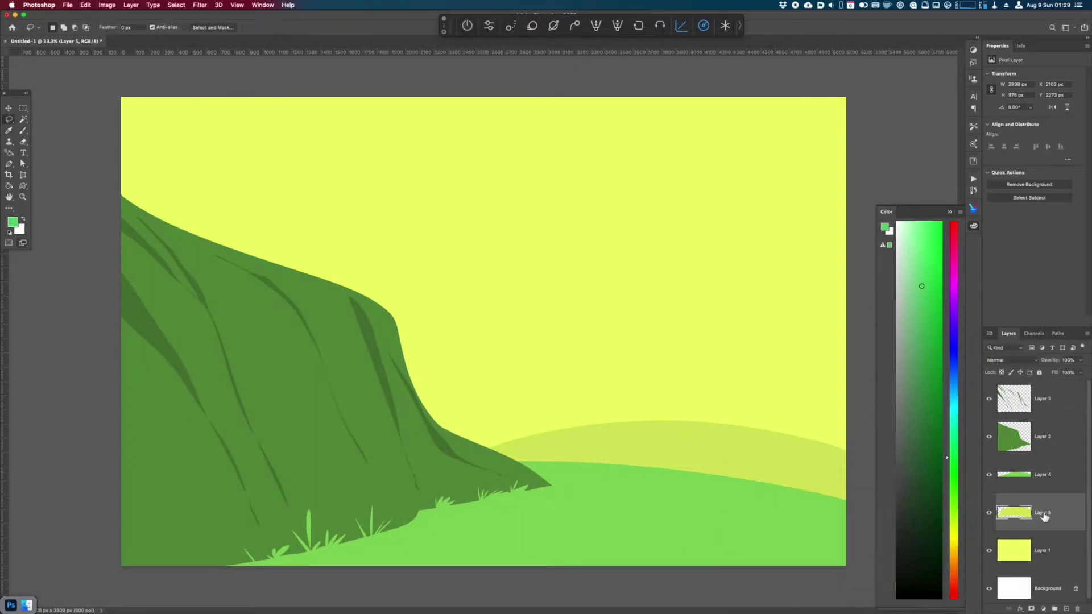
- Lasso a farther hill about 2832 × 738 px beside the cliff on Layer 1 and copy it to a new layer
left_click(1042, 550)
mouse_move(378, 432)
left_mouse_down()
mouse_move(509, 416)
mouse_move(322, 517)
left_mouse_up()
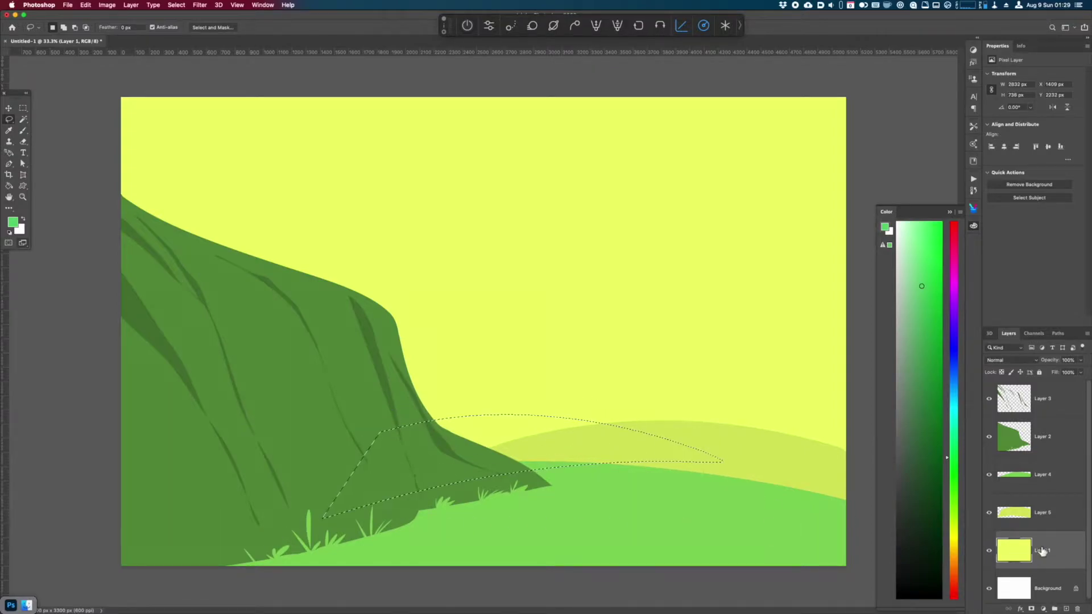
key("super+h")
key("Escape")
key("super+j")
- Set the lightness of the farthest hill to +2
key("super+u")
mouse_move(816, 558)
left_mouse_down()
mouse_move(833, 561)
mouse_move(816, 558)
left_mouse_up()
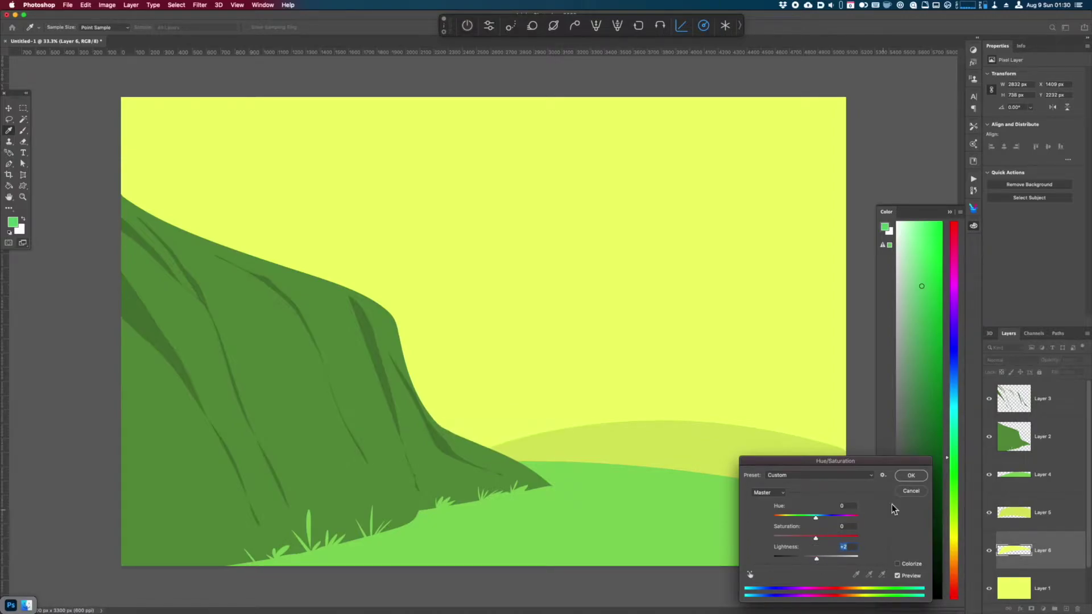
left_click(910, 475)
- Fill the farthest hill with green sampled from the foreground hill and set its lightness to +43
key("ctrl+h")
key("i")
left_click(677, 536)
key("alt+BackSpace")
key("ctrl+h")
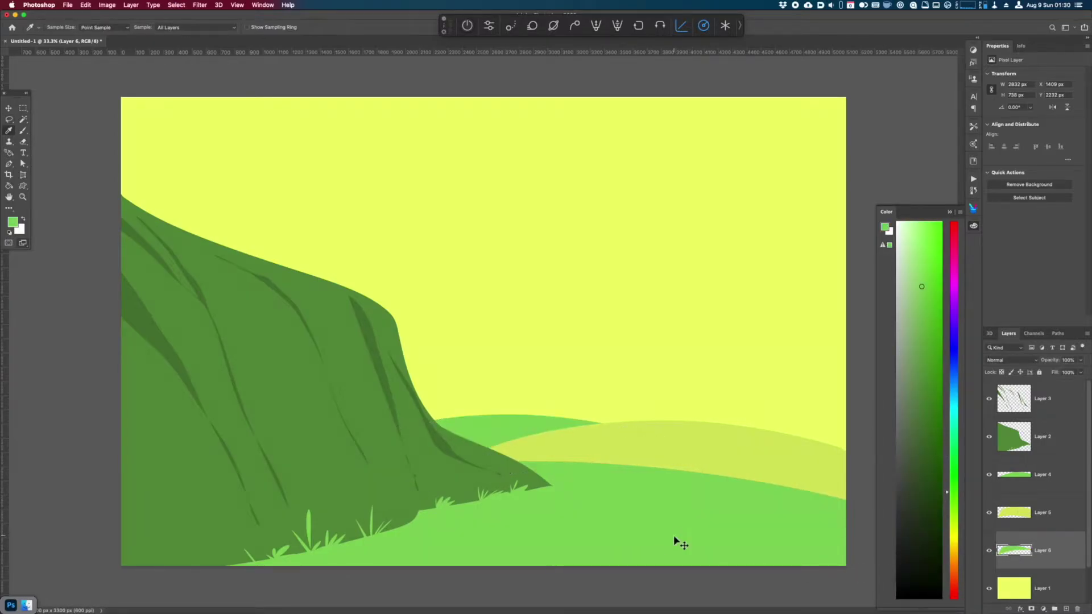
key("ctrl+u")
left_click(834, 560)
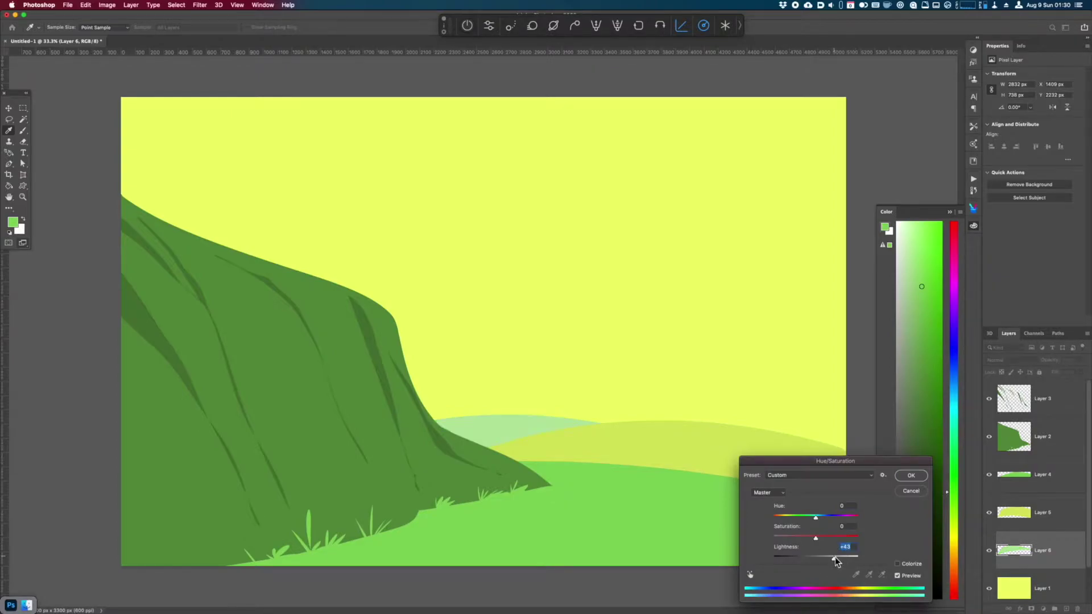
left_click(910, 476)
- Fill the middle hill on Layer 5 with the same green, set its lightness to +23 and clear the selection
key("ctrl+h")
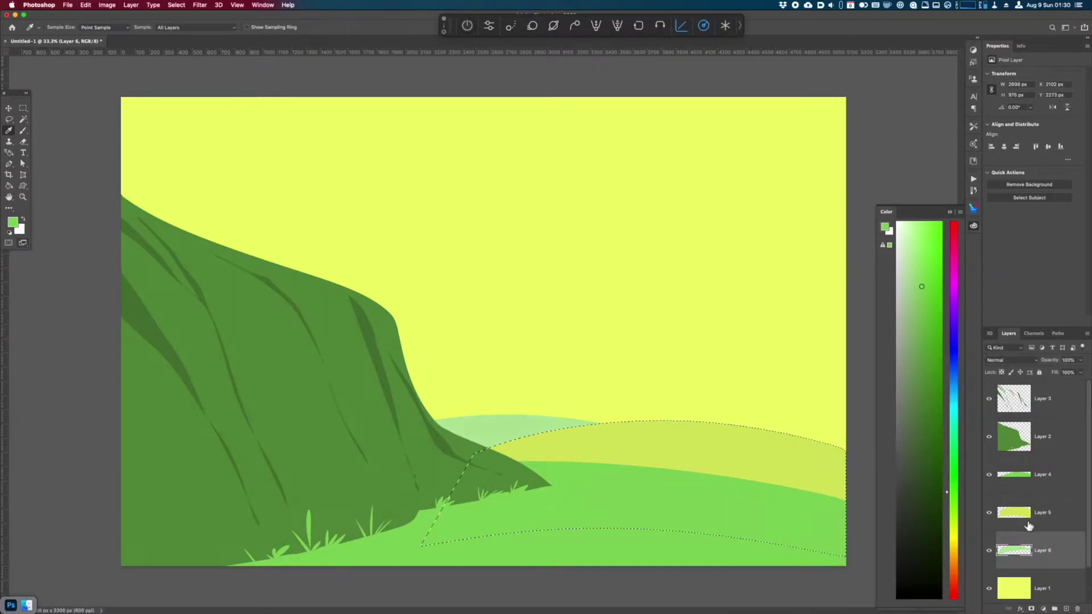
left_click(1045, 522)
key("alt+BackSpace")
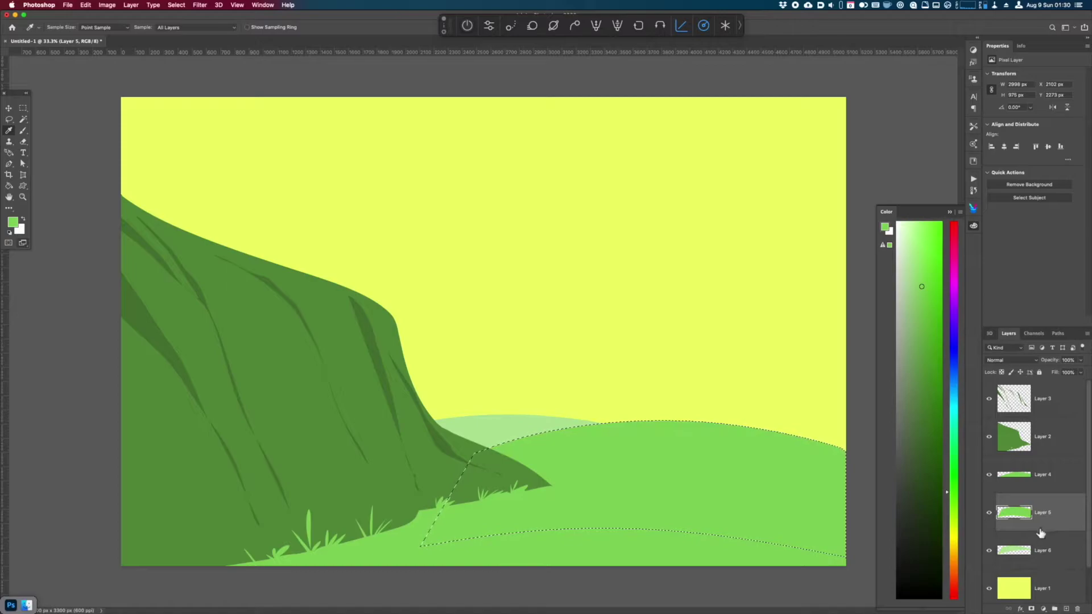
key("ctrl+u")
left_click_drag(816, 556, 827, 557)
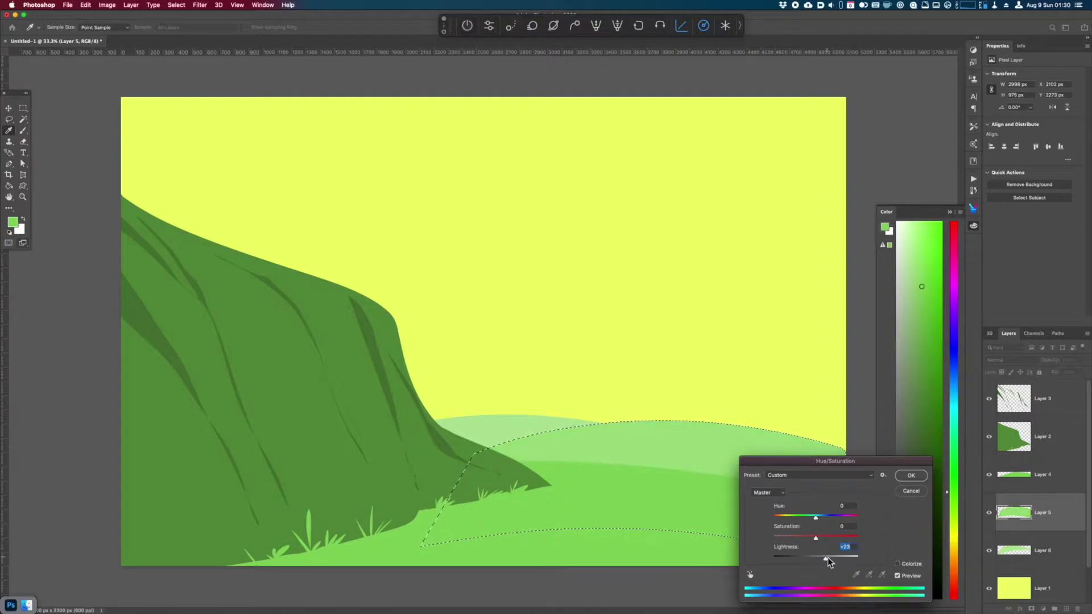
left_click(911, 475)
key("ctrl+d")
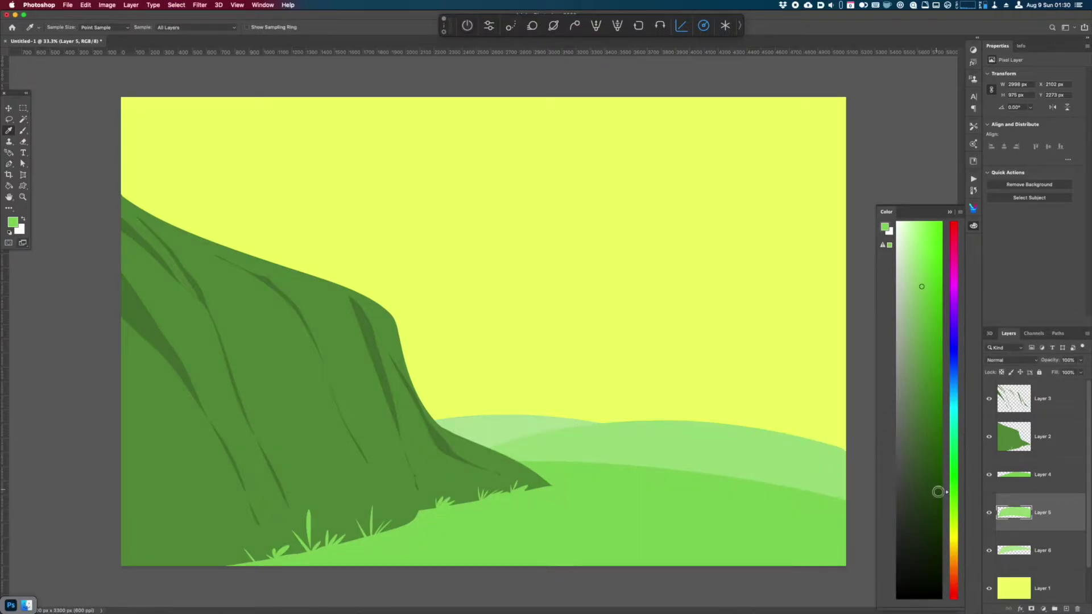
- Lasso a thin path segment on the farthest hill, copy it to a new layer and set its lightness to +53
left_click(1036, 589)
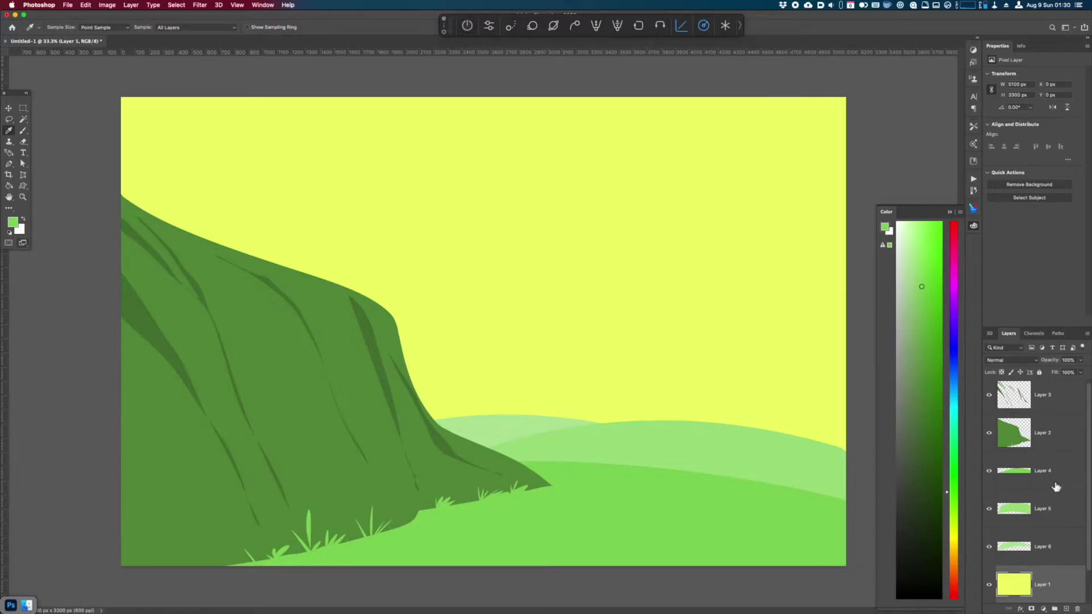
left_click(1046, 548)
key("l")
mouse_move(484, 409)
left_mouse_down()
mouse_move(522, 441)
mouse_move(537, 435)
mouse_move(503, 420)
mouse_move(686, 475)
mouse_move(773, 485)
left_mouse_up()
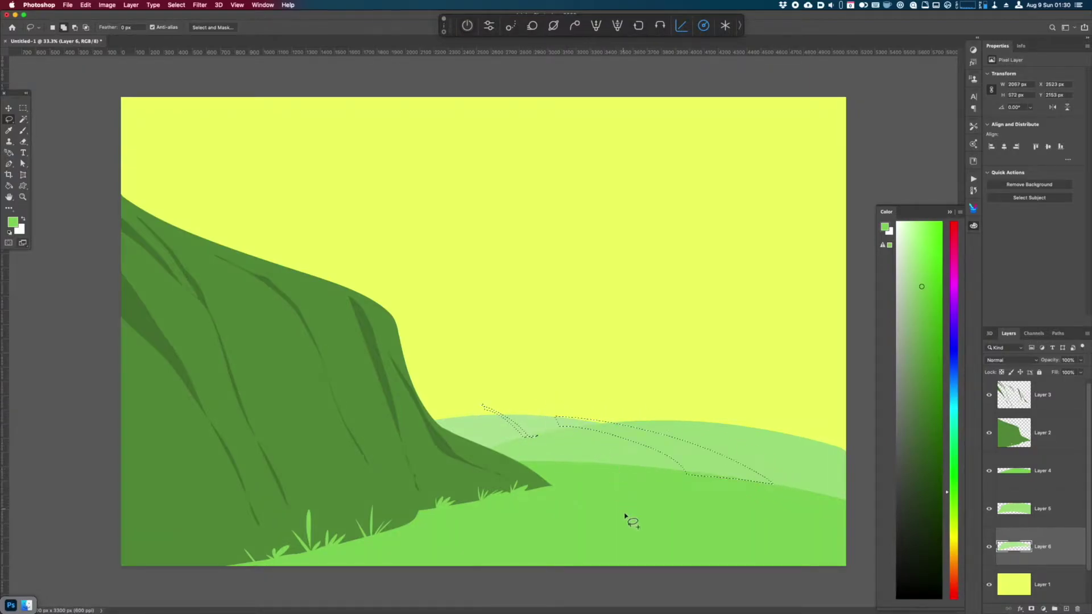
key("super+z")
key("super+j")
key("super+u")
left_click(839, 558)
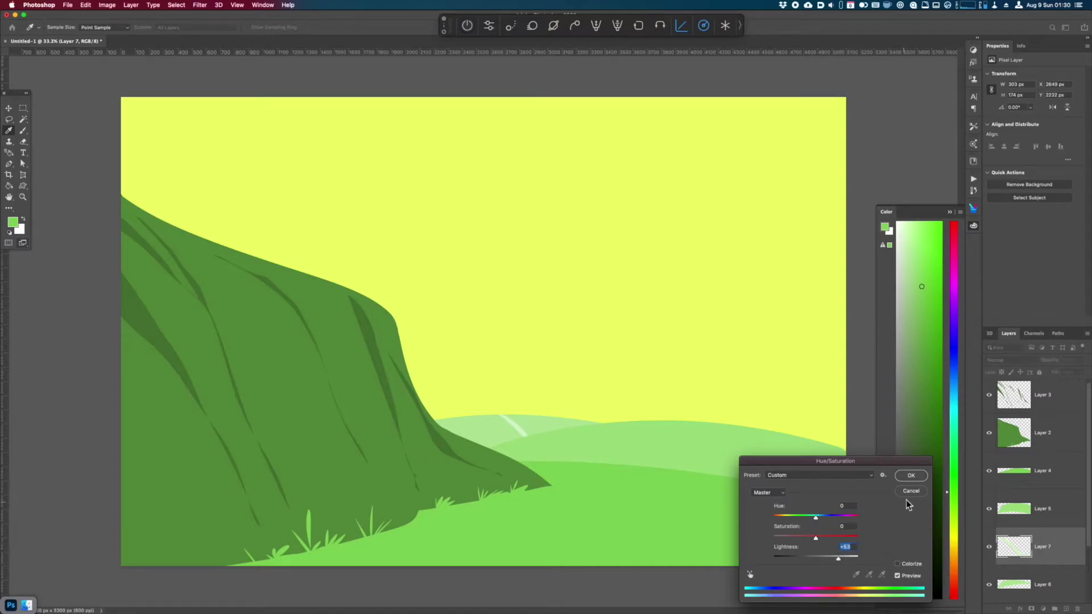
key("Return")
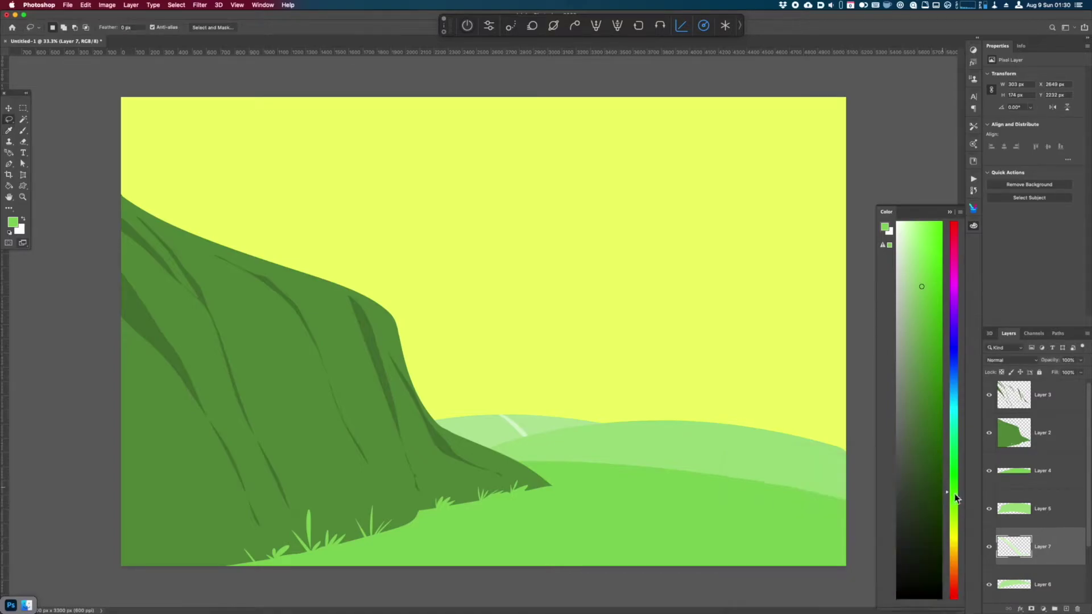
- Try to copy a path segment from the foreground hill on Layer 4 to a new layer and lighten it
left_click(1052, 471)
mouse_move(614, 475)
left_mouse_down()
mouse_move(667, 446)
mouse_move(622, 408)
mouse_move(713, 473)
mouse_move(654, 490)
left_mouse_up()
mouse_move(607, 411)
left_mouse_down()
mouse_move(648, 416)
mouse_move(690, 451)
mouse_move(638, 477)
mouse_move(613, 418)
mouse_move(654, 493)
left_mouse_up()
left_click(668, 446)
key("ctrl+j")
key("ctrl+u")
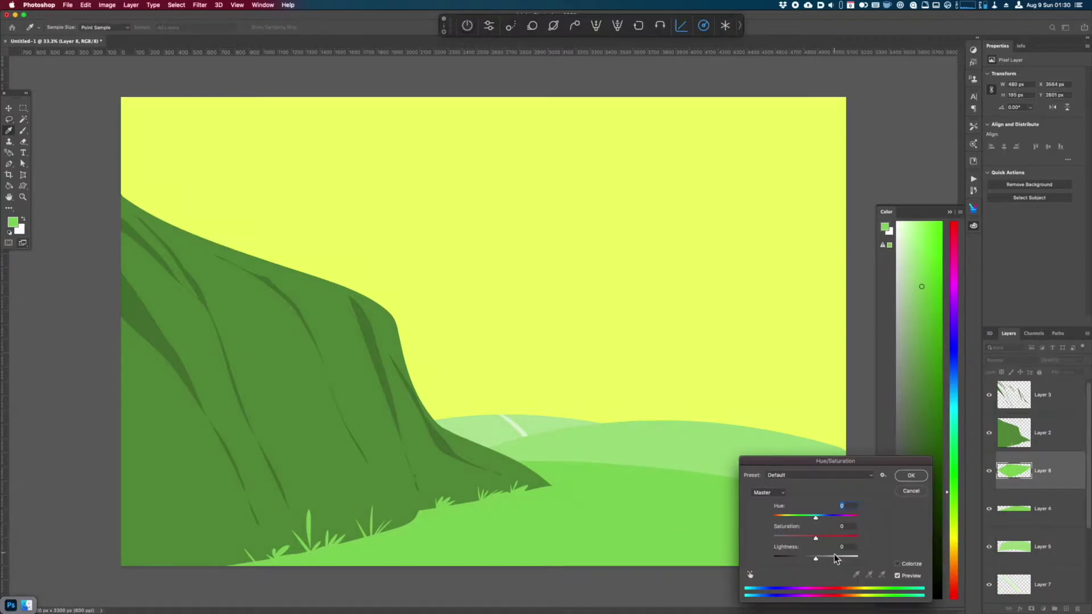
left_click_drag(835, 555, 833, 558)
left_click(910, 475)
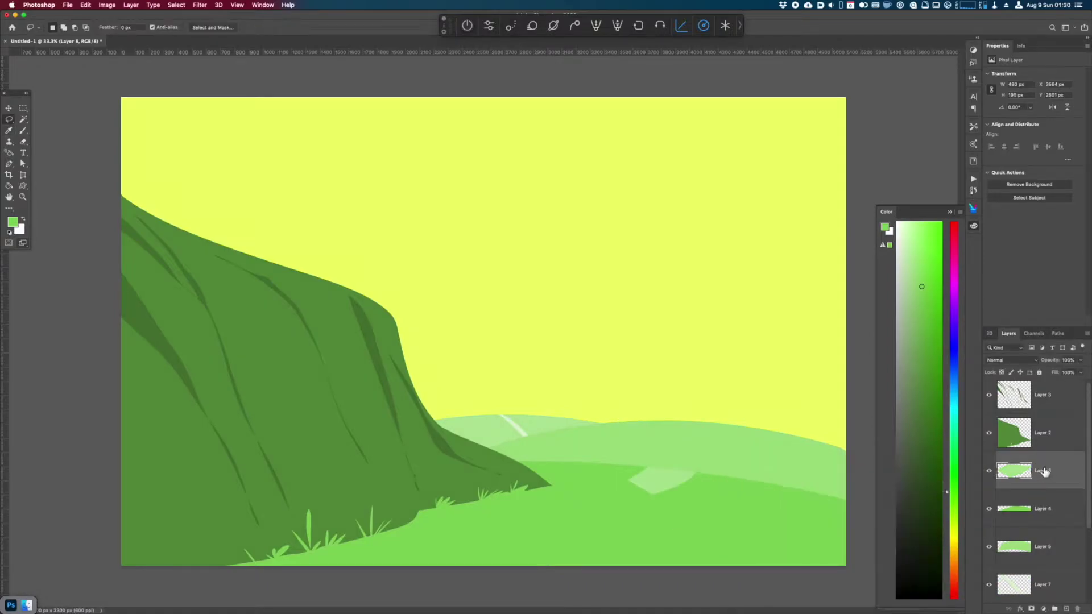
left_click_drag(1022, 480, 1066, 496)
left_click(990, 510)
left_click(990, 510)
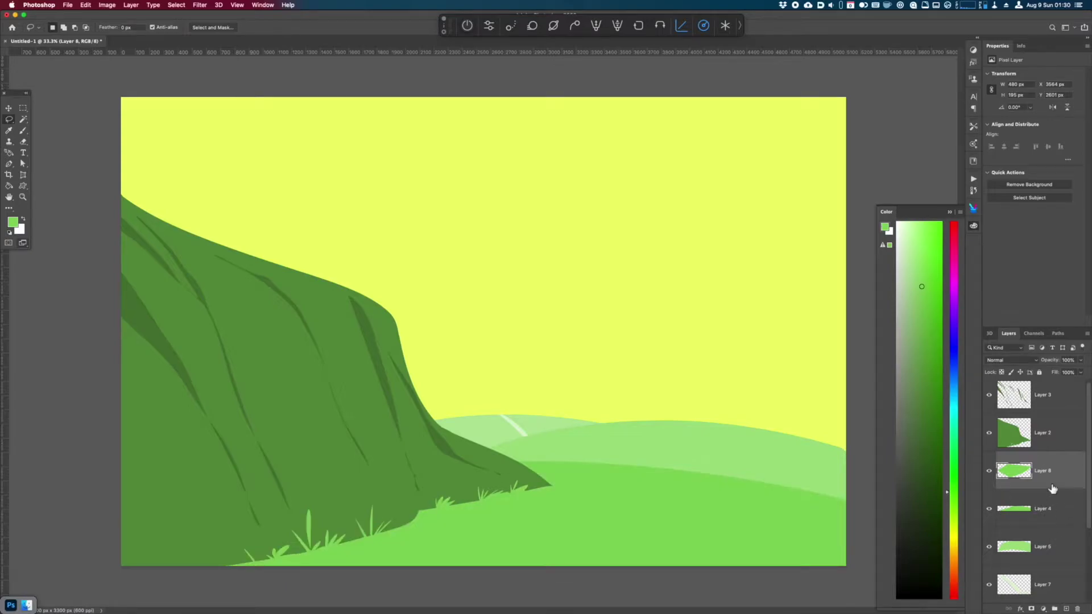
- Lasso a wider curved path segment on the middle hill of Layer 5, copy it to a new layer and lighten it
left_click(1030, 548)
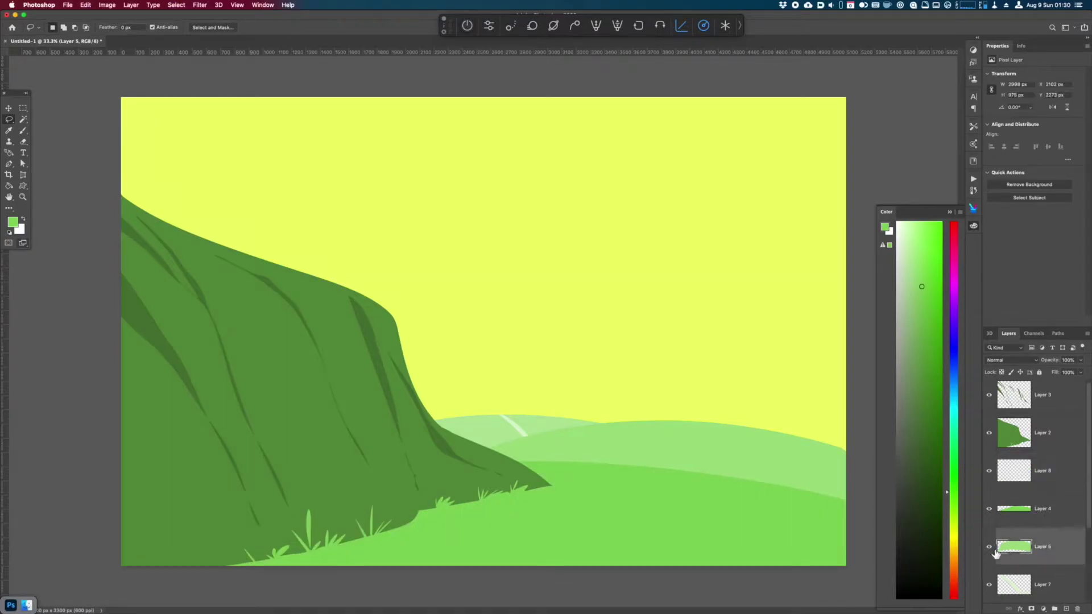
mouse_move(693, 480)
left_mouse_down()
mouse_move(658, 405)
mouse_move(690, 506)
mouse_move(739, 472)
left_mouse_up()
key("ctrl+j")
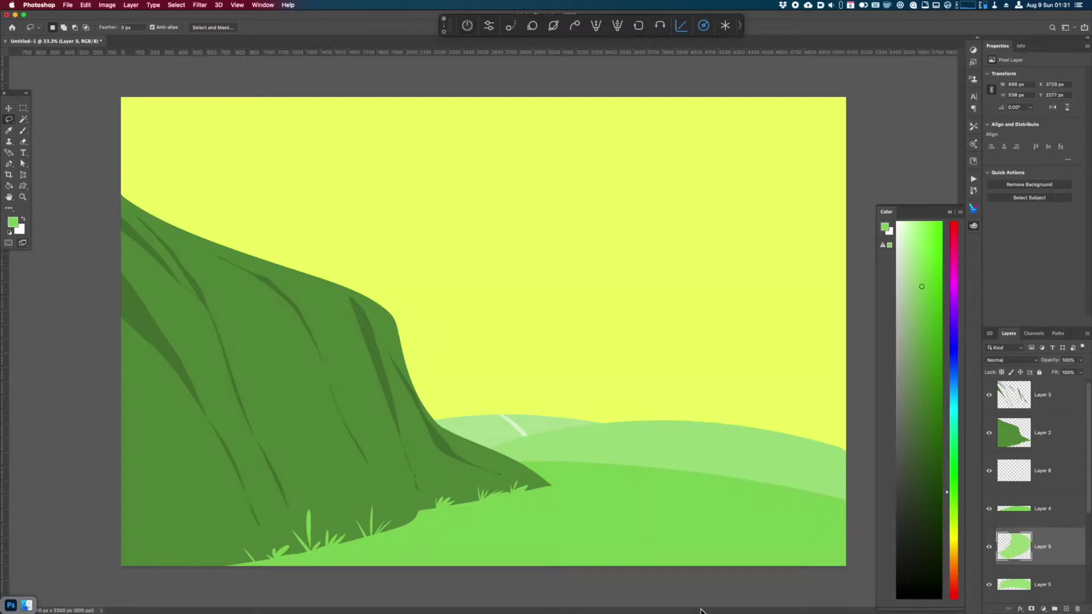
key("ctrl+u")
left_click_drag(816, 557, 835, 558)
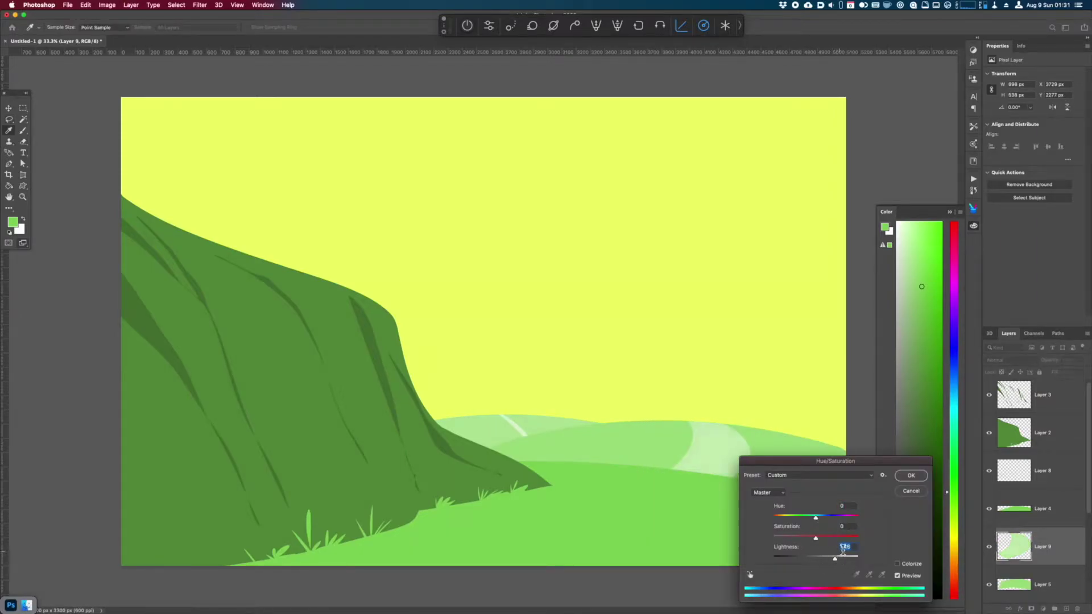
left_click(913, 477)
- Toggle the hill layers' visibility to identify each one, and make the foreground hill's Layer 4 active
key("ctrl+minus")
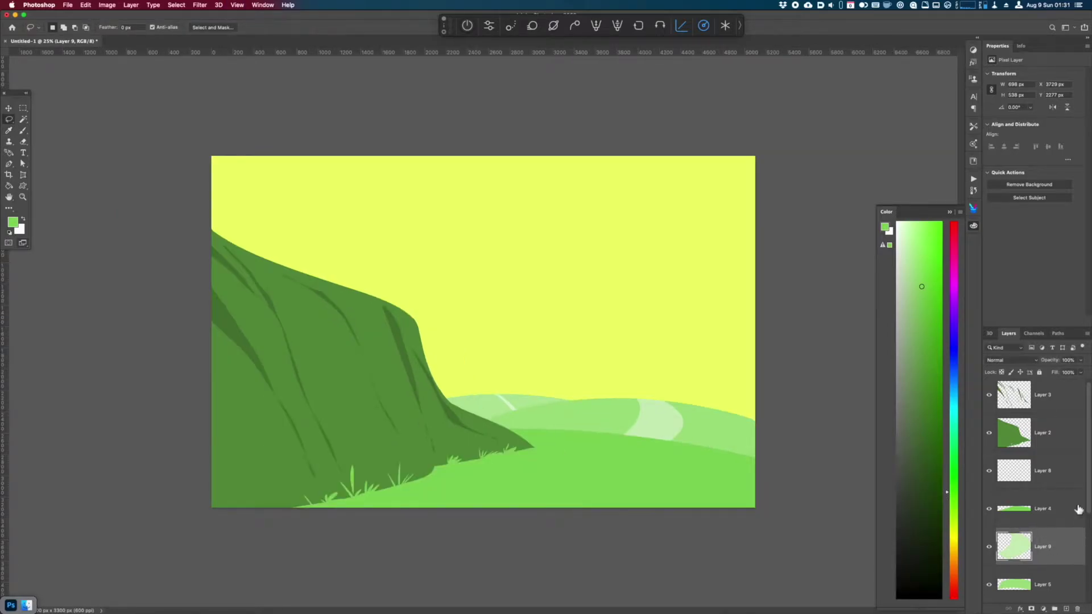
scroll(1086, 550, "down", 4)
left_click(1017, 511)
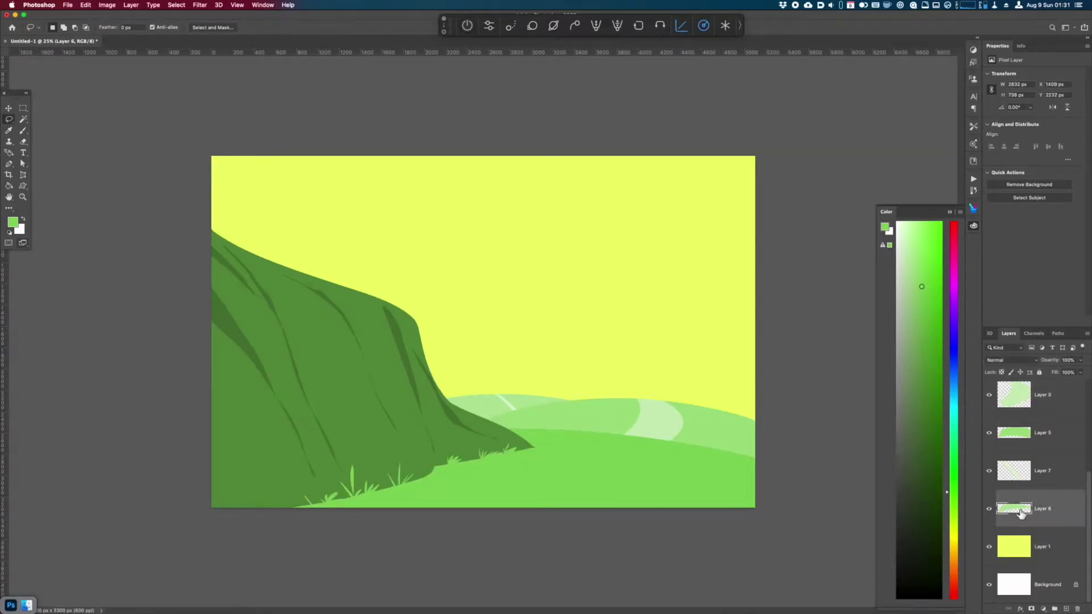
scroll(1083, 500, "up", 1)
left_click(989, 476)
left_click(989, 477)
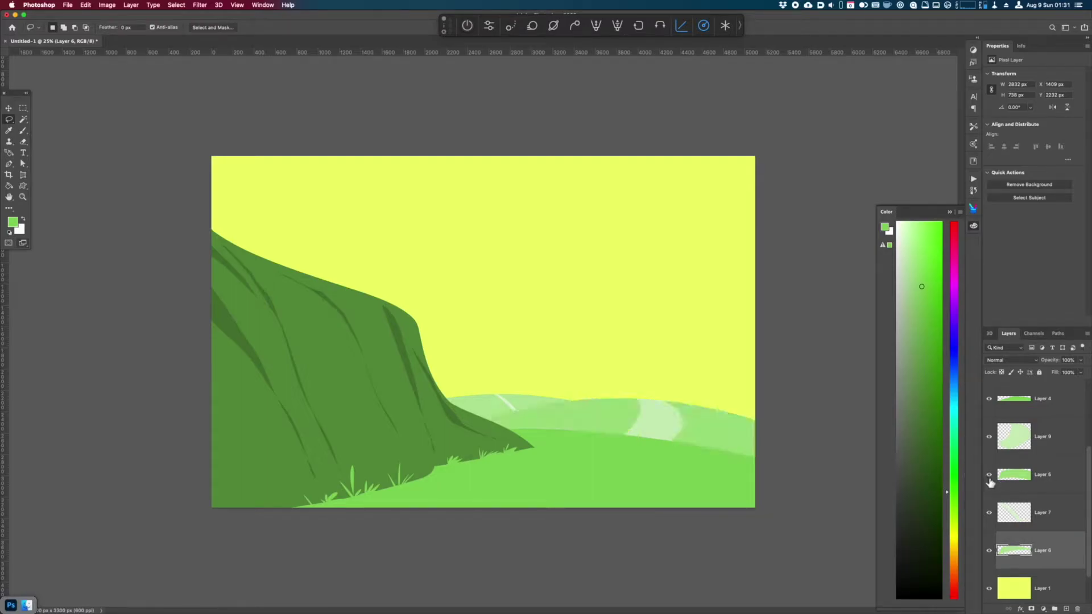
left_click(1029, 409)
left_click(989, 400)
left_click(988, 400)
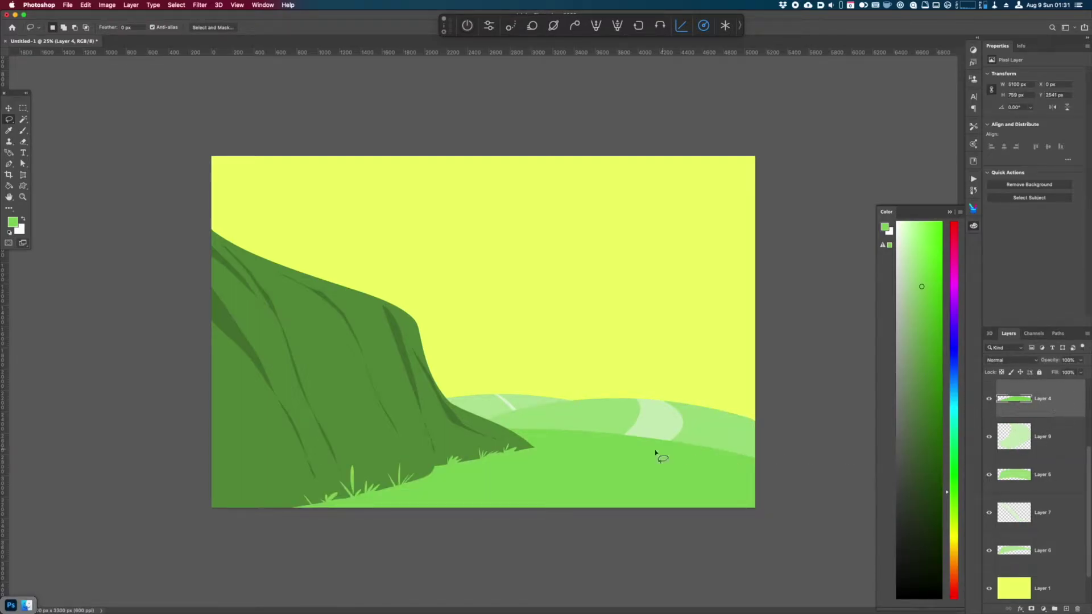
- Lasso a broad path widening toward the viewer on the foreground hill, copy it to a new layer and set lightness to +60
mouse_move(608, 433)
left_mouse_down()
mouse_move(382, 570)
mouse_move(588, 542)
left_mouse_up()
key("super+d")
mouse_move(655, 444)
left_mouse_down()
mouse_move(441, 540)
mouse_move(627, 532)
mouse_move(707, 451)
left_mouse_up()
key("super+j")
key("super+u")
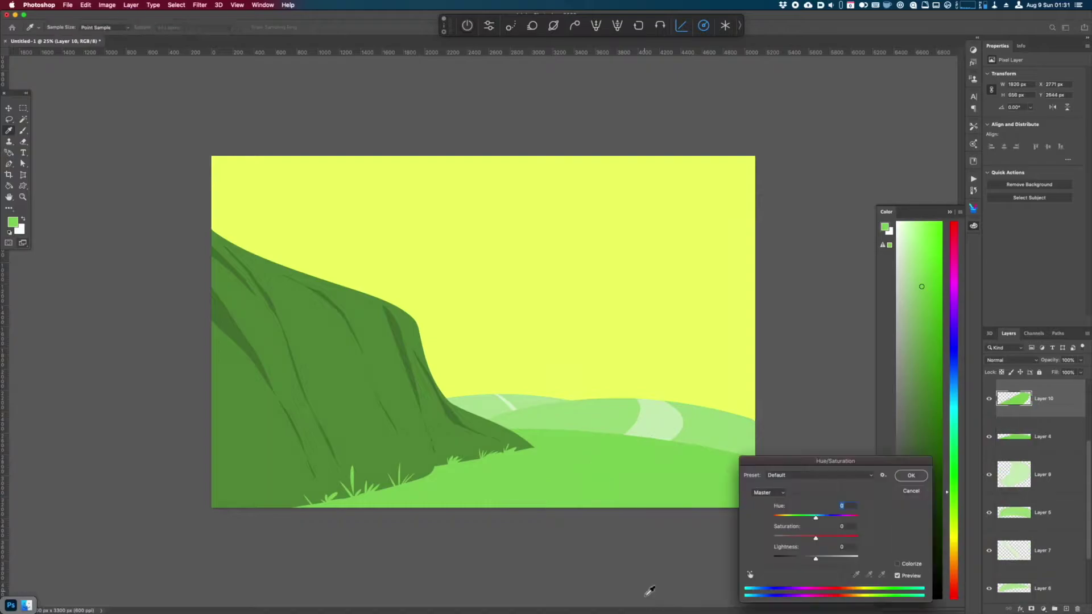
left_click_drag(817, 559, 842, 557)
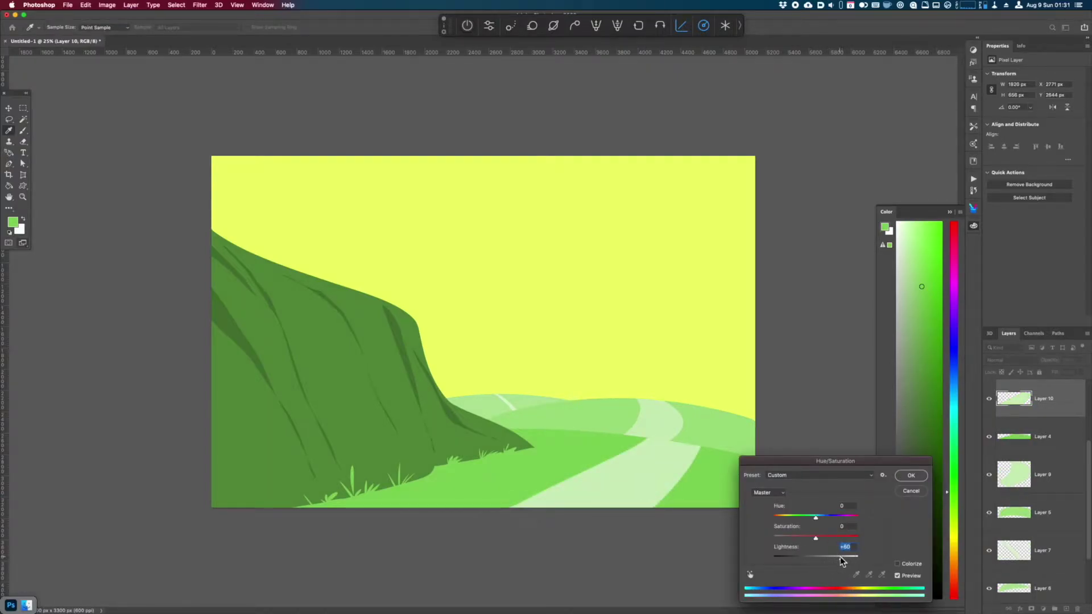
left_click(910, 475)
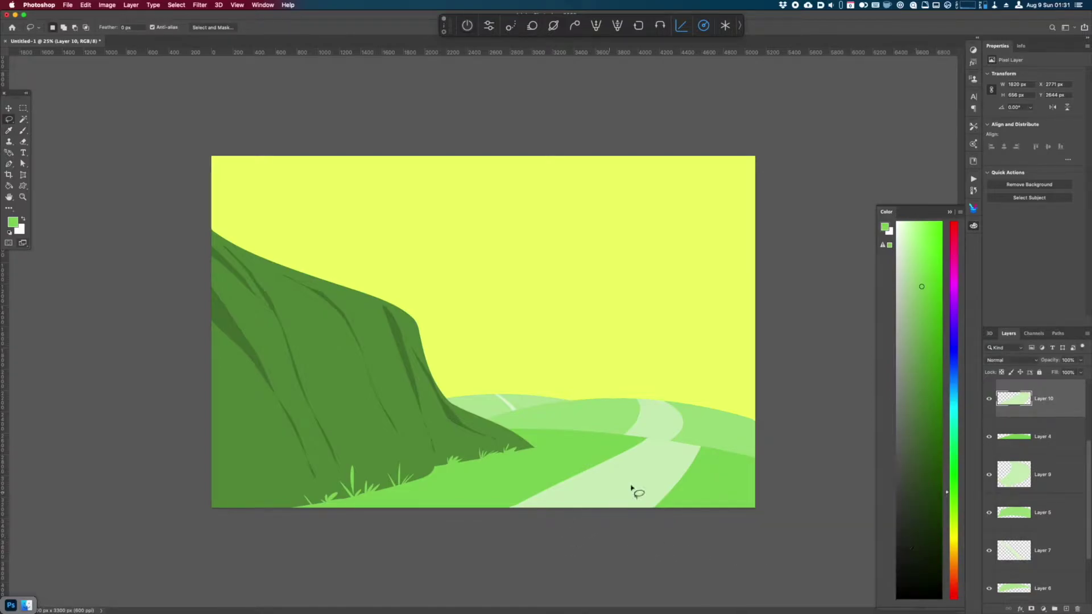
- Lasso thin streaks along the foreground path, copy them to a new layer and set lightness to -24
key("super+y")
key("super+y")
mouse_move(578, 501)
left_mouse_down()
mouse_move(670, 458)
mouse_move(677, 468)
mouse_move(607, 505)
mouse_move(594, 493)
left_mouse_up()
key("super+j")
key("super+u")
left_click_drag(809, 561, 810, 558)
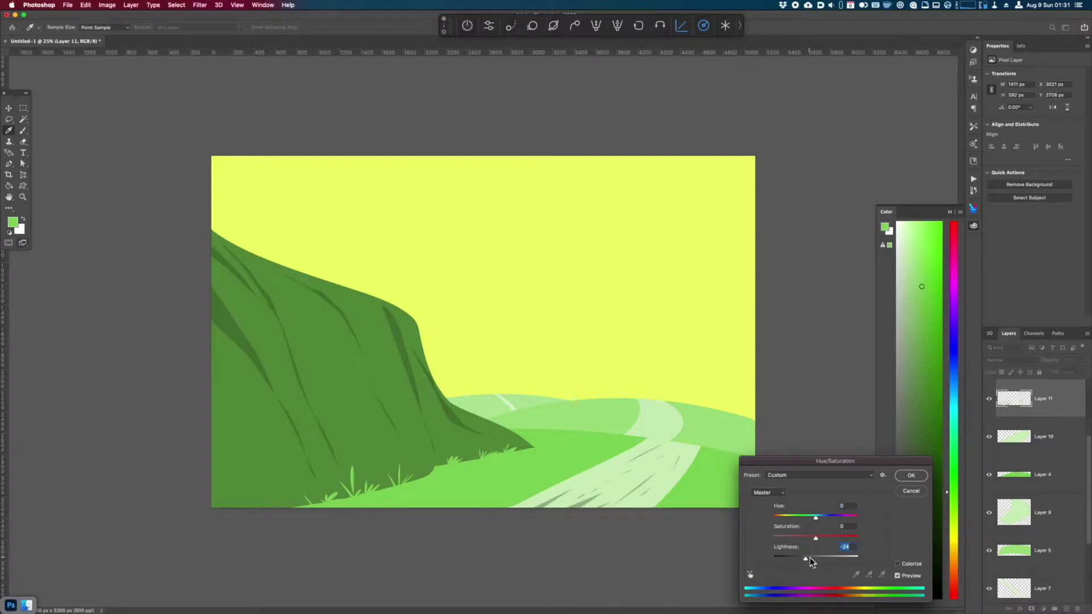
left_click(911, 475)
- Make the path's Layer 10 active and sample the dark streak colour as the brush colour
left_click(1047, 449)
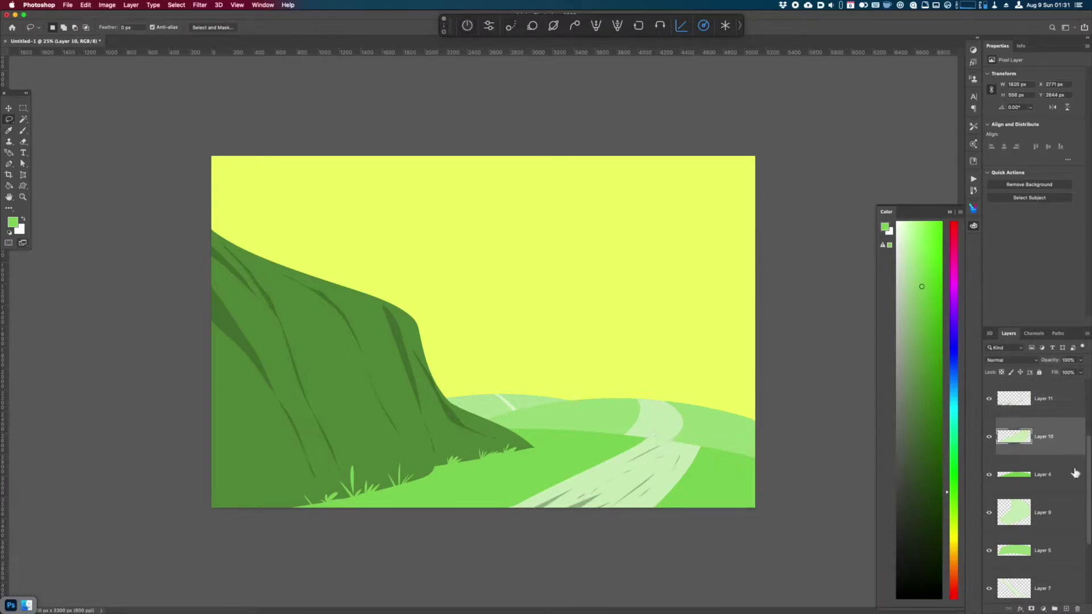
key("i")
left_click(552, 504)
key("b")
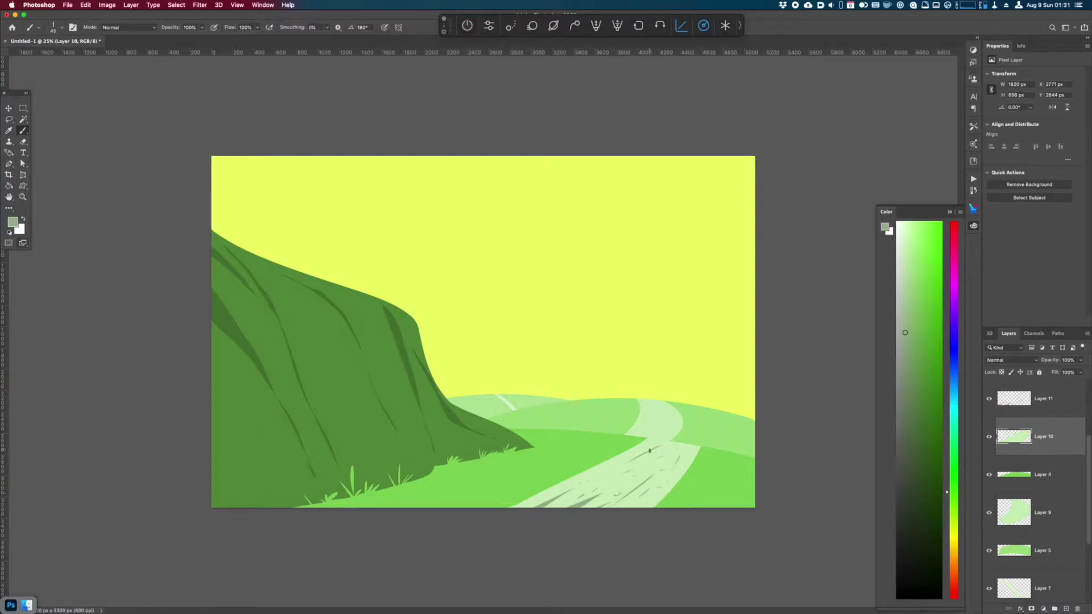
- On Layer 4, lasso grass tufts along the foreground hill's crest on both sides of the path and fill them with the hill green
scroll(1087, 474, "up", 3)
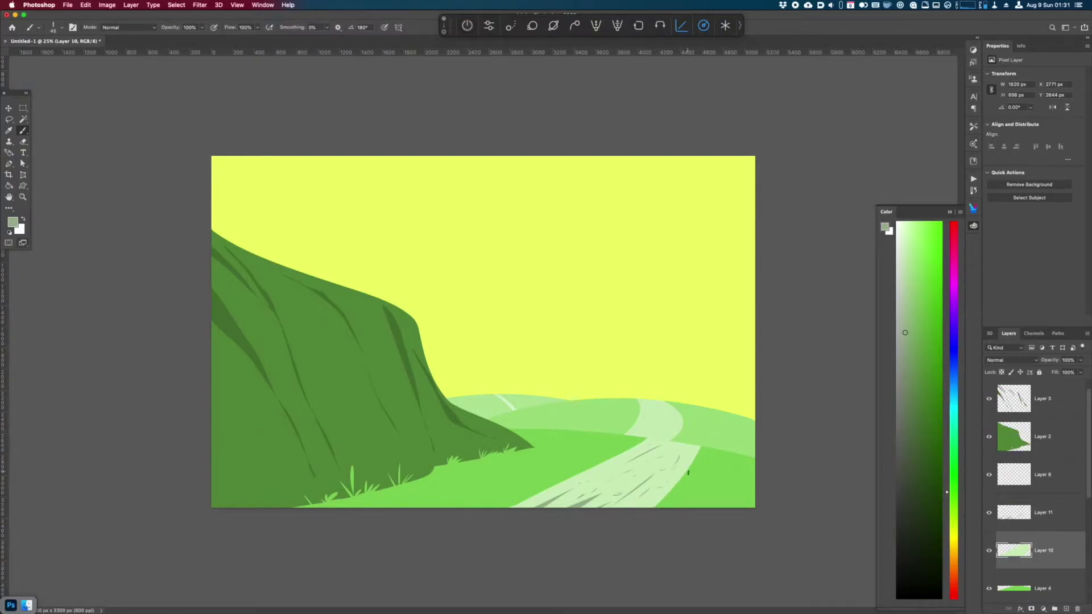
scroll(1029, 533, "down", 1)
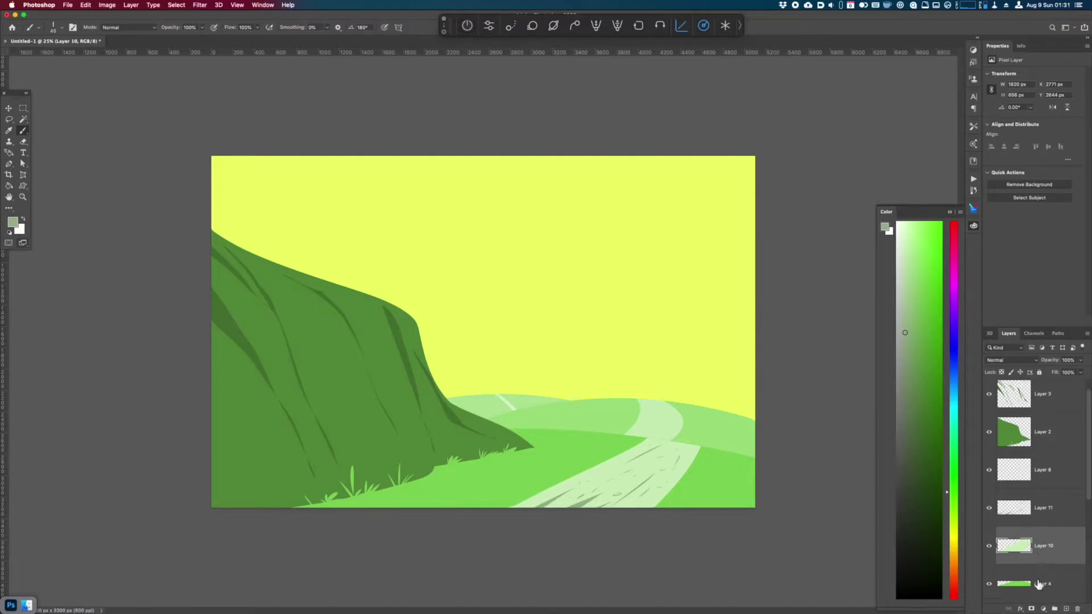
left_click(1038, 579)
left_click(990, 580)
left_click(990, 579)
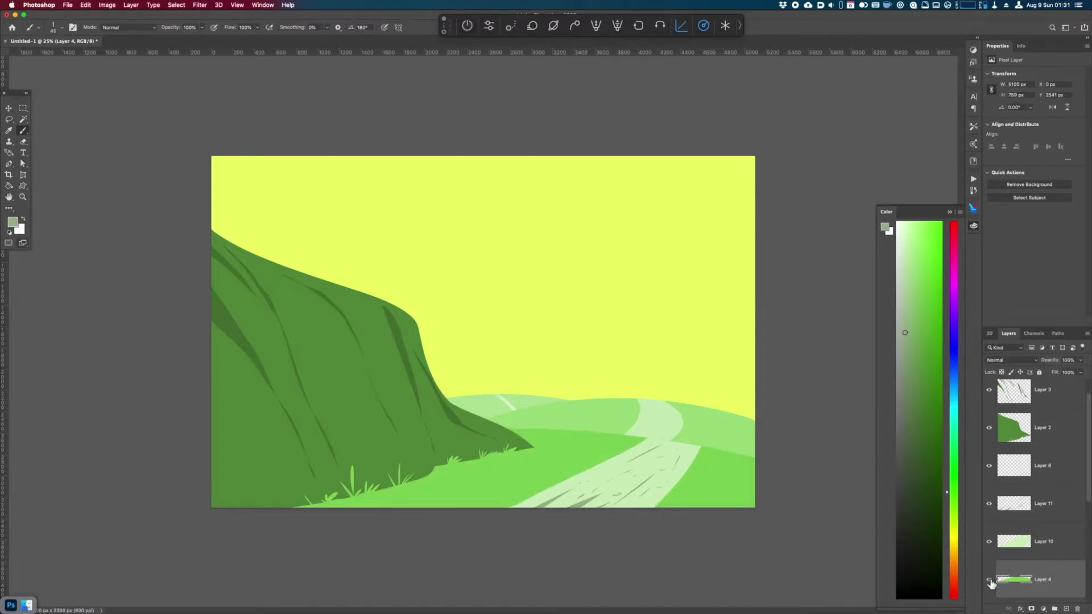
key("l")
left_click_drag(707, 453, 718, 447)
mouse_move(596, 434)
left_mouse_down()
mouse_move(605, 437)
mouse_move(577, 435)
left_mouse_up()
key("i")
left_click(598, 454)
key("ctrl+d")
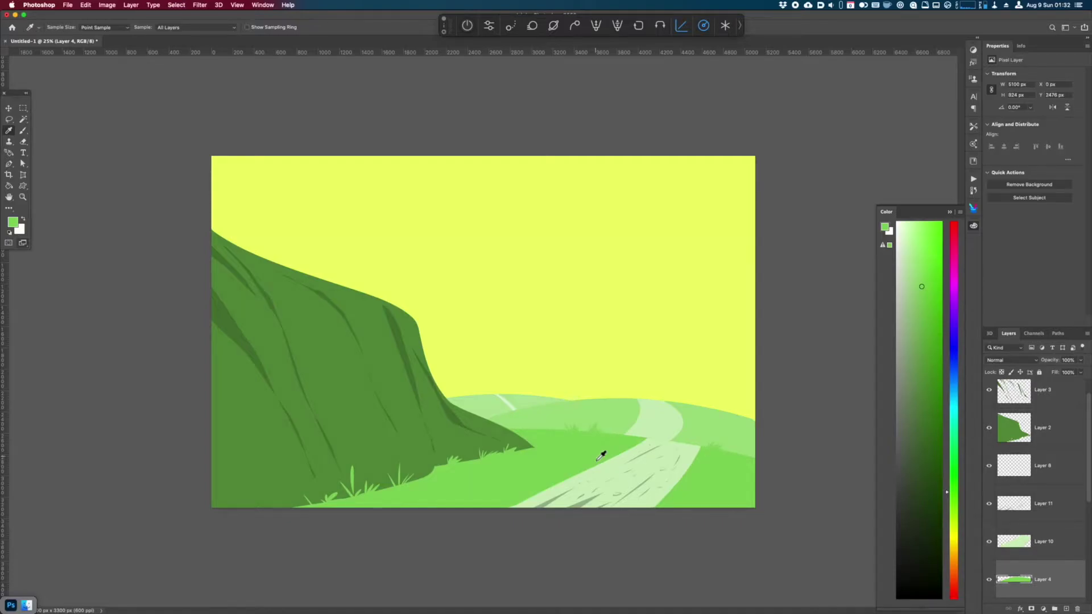
- Add more lassoed grass tufts in the hill green along the crest between the path and the canvas edge
key("l")
left_click_drag(725, 444, 747, 460)
key("ctrl+d")
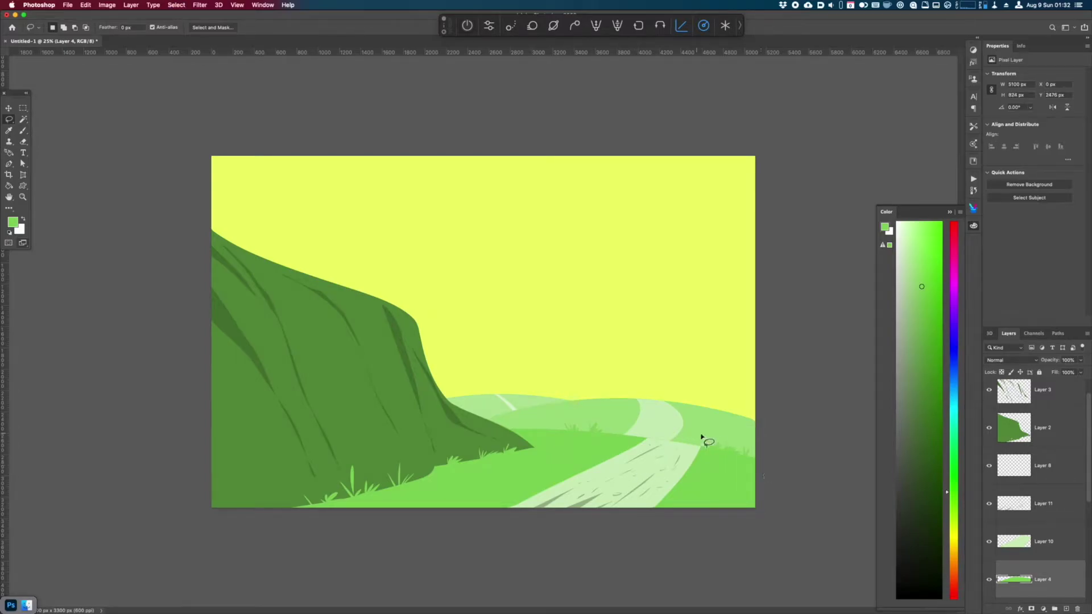
- Lasso taller grass blades on Layer 4's crest near the cliff's foot and fill them with the hill green
left_click_drag(1086, 504, 1088, 523)
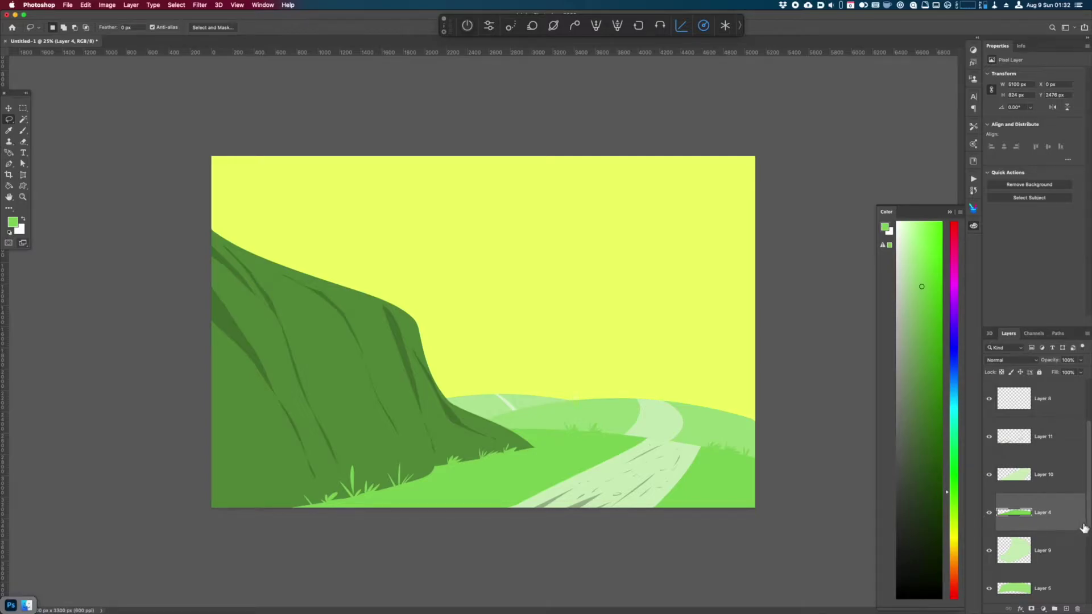
scroll(1083, 529, "down", 2)
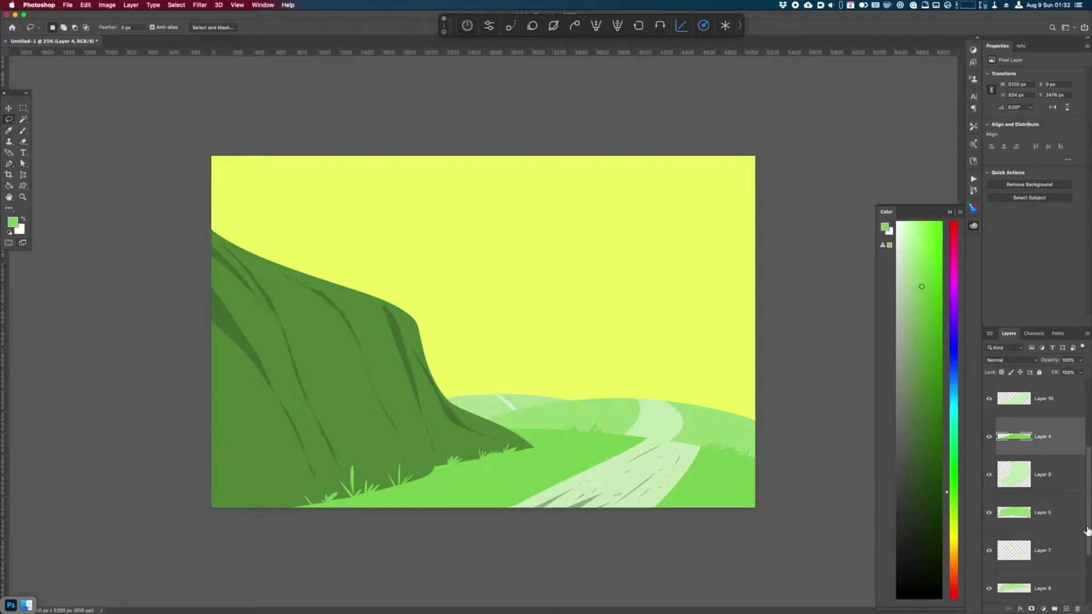
mouse_move(544, 433)
left_mouse_down()
mouse_move(548, 425)
mouse_move(547, 434)
left_mouse_up()
key("o")
key("i")
key("super+d")
key("l")
- Paint short brush strokes of grass across the foreground hill, first in darker green and in lighter greens
key("b")
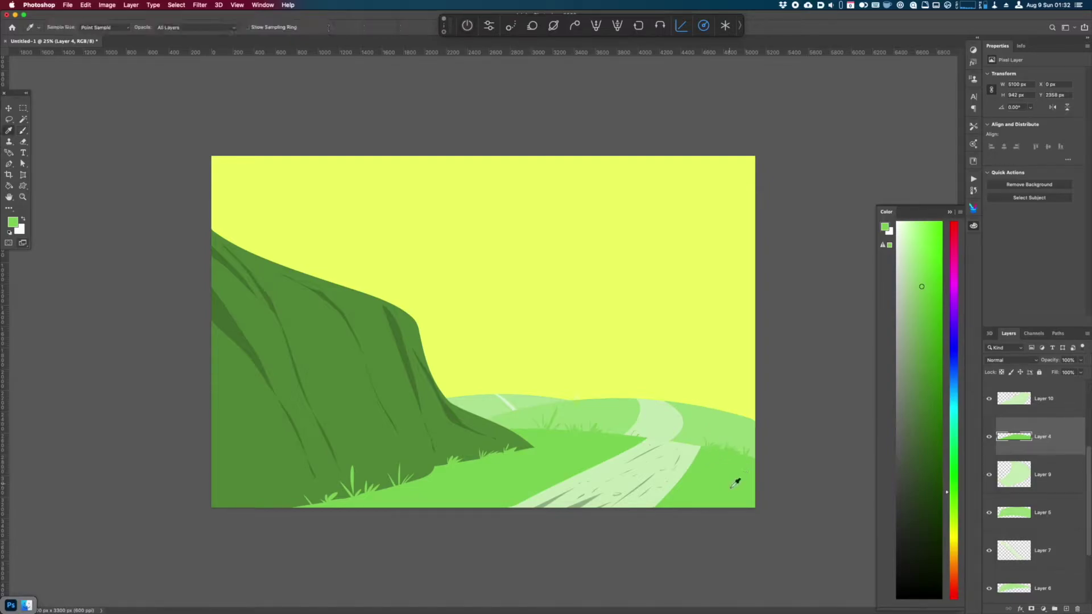
left_click(924, 387)
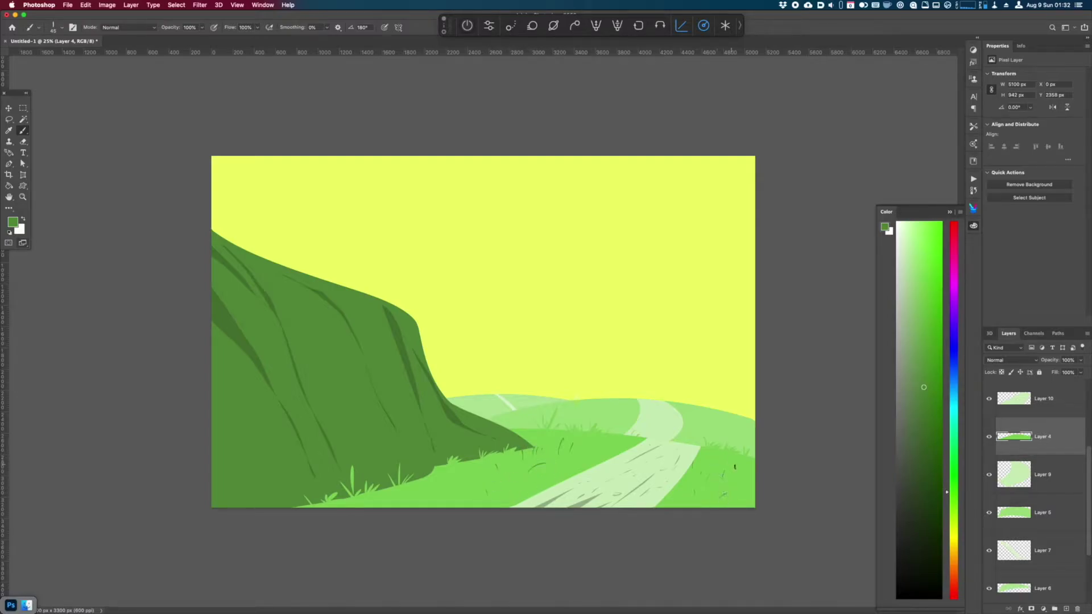
left_click(927, 300)
left_click(913, 266)
- Recolour the sky on Layer 1 with Hue/Saturation, setting hue to +77 and lightness to +29
scroll(1080, 528, "down", 3)
left_click(1057, 542)
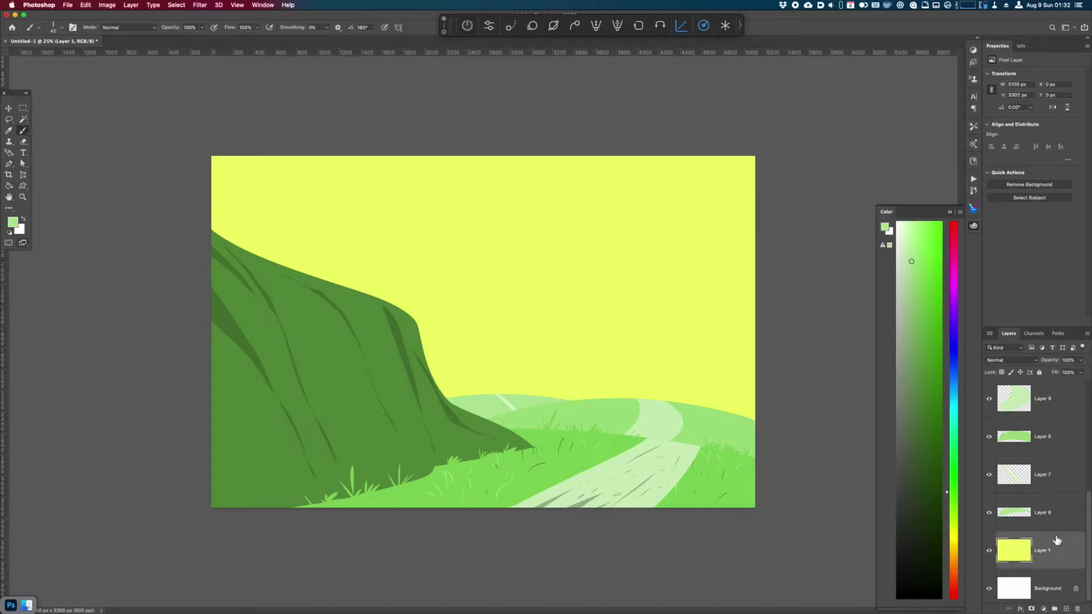
key("super+u")
left_click_drag(816, 516, 840, 518)
left_click_drag(815, 559, 828, 557)
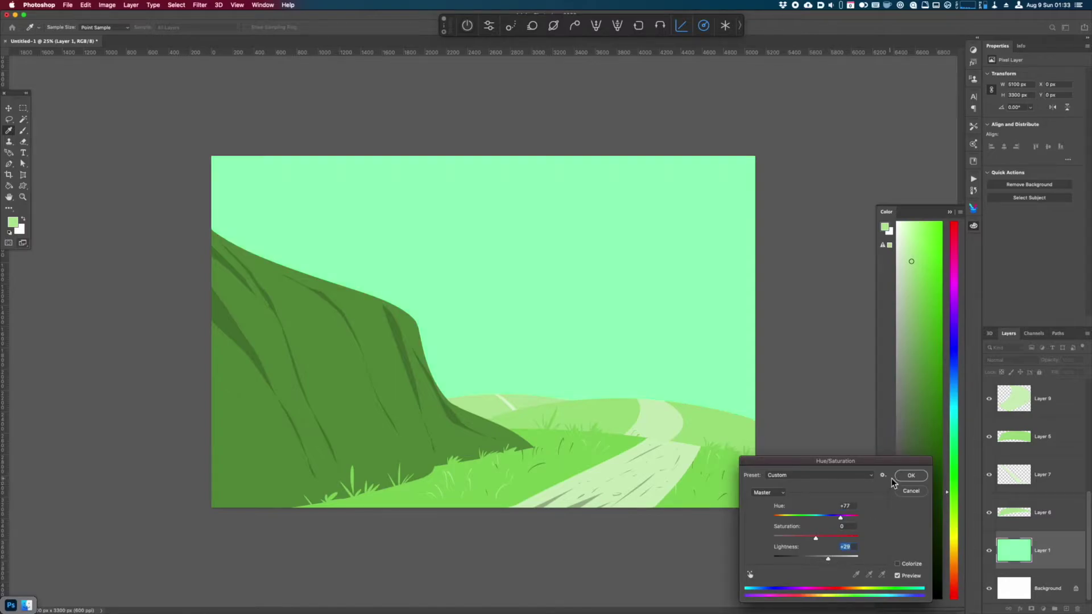
left_click(901, 477)
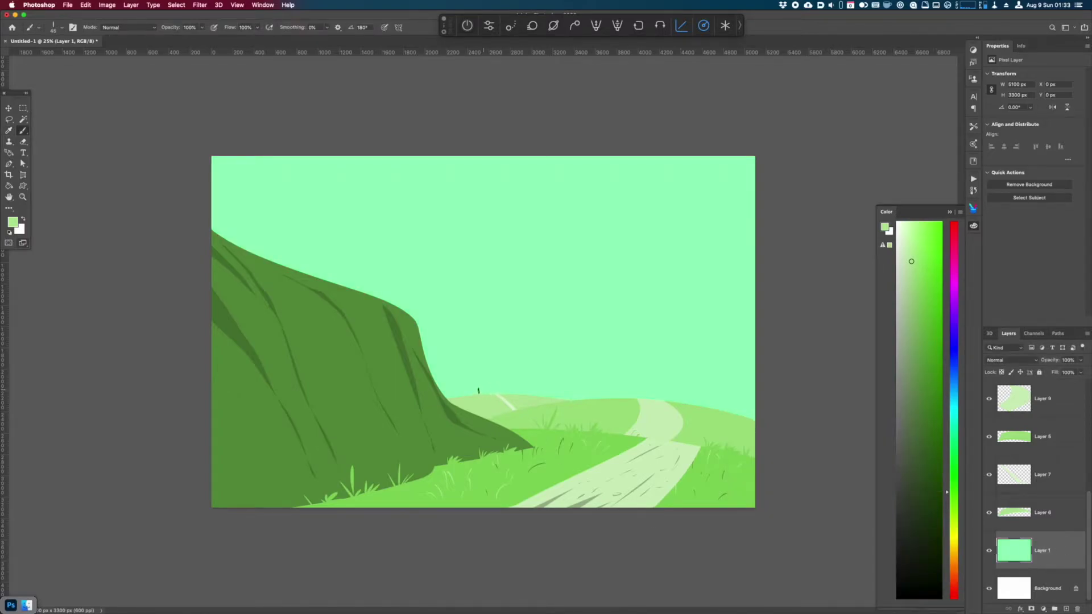
- Lasso a row of small distant conifers above the far hill, copy them from the sky layer and set lightness to -13
key("l")
mouse_move(436, 391)
left_mouse_down()
mouse_move(442, 361)
mouse_move(453, 401)
mouse_move(440, 408)
mouse_move(477, 402)
mouse_move(484, 364)
mouse_move(483, 404)
mouse_move(516, 395)
mouse_move(505, 395)
mouse_move(526, 377)
mouse_move(520, 399)
mouse_move(539, 369)
mouse_move(550, 403)
left_mouse_up()
key("super+j")
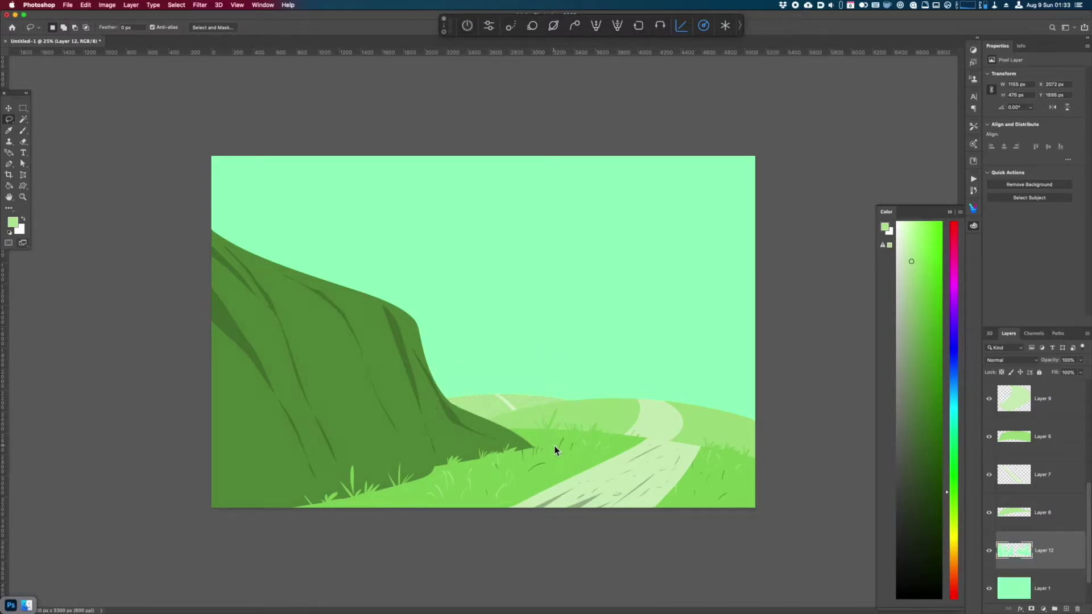
key("super+u")
left_click_drag(815, 556, 811, 557)
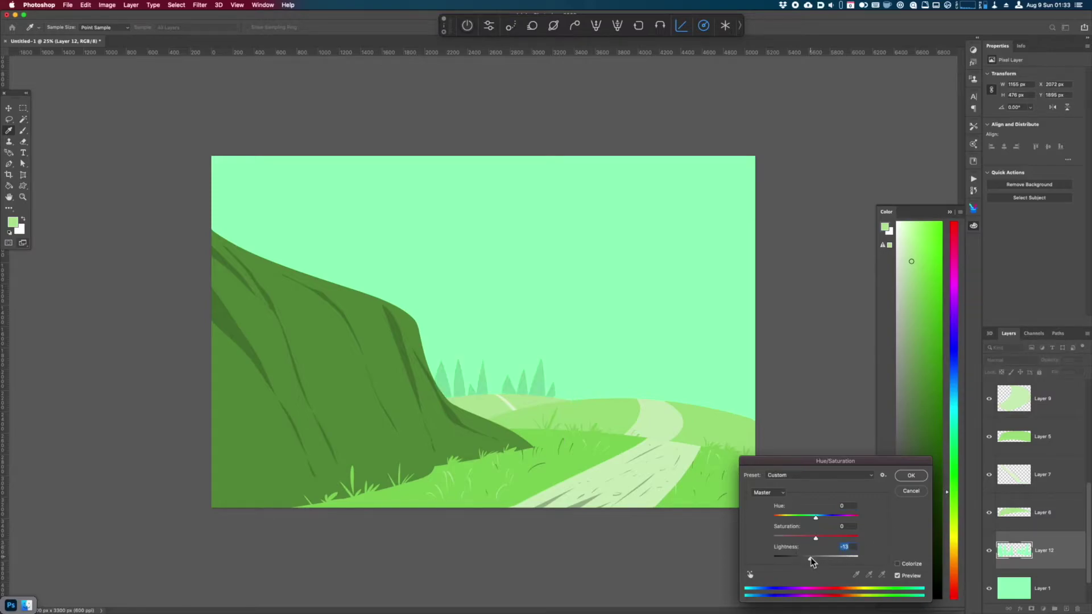
left_click(901, 492)
- Lasso shadow shapes inside the distant conifers, copy them to a new layer and set lightness to -11
mouse_move(446, 399)
left_mouse_down()
mouse_move(485, 383)
mouse_move(486, 407)
mouse_move(553, 402)
left_mouse_up()
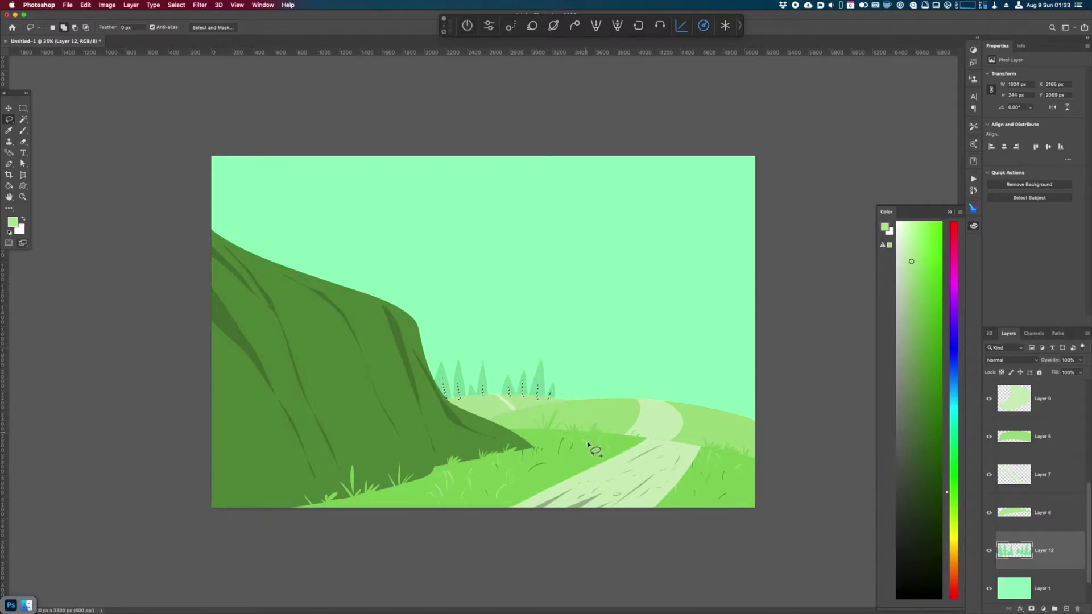
key("super+j")
key("super+u")
mouse_move(815, 556)
left_mouse_down()
mouse_move(838, 563)
mouse_move(813, 557)
left_mouse_up()
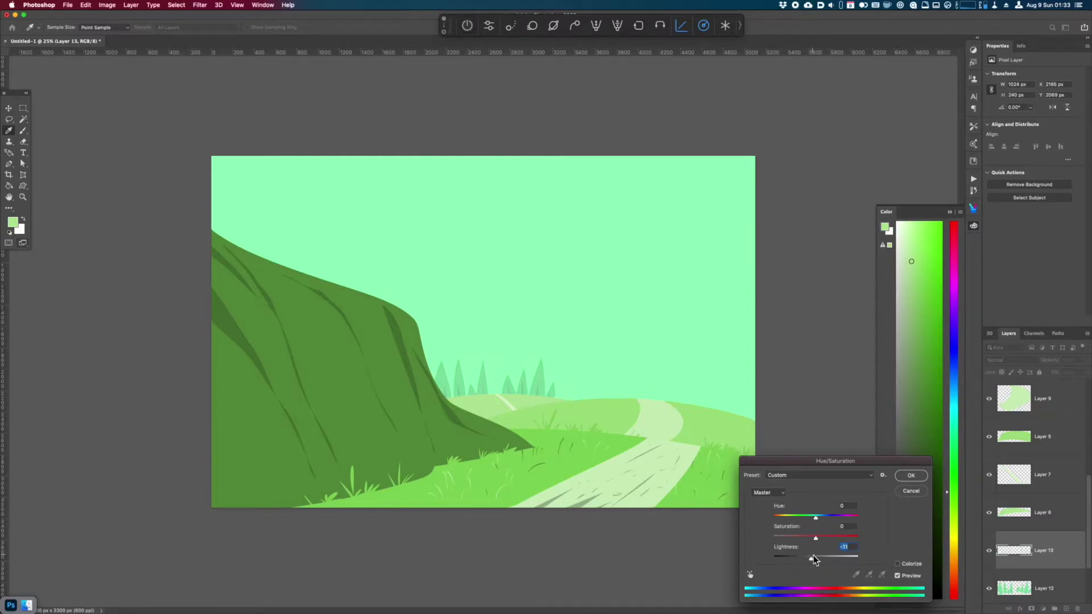
left_click(911, 476)
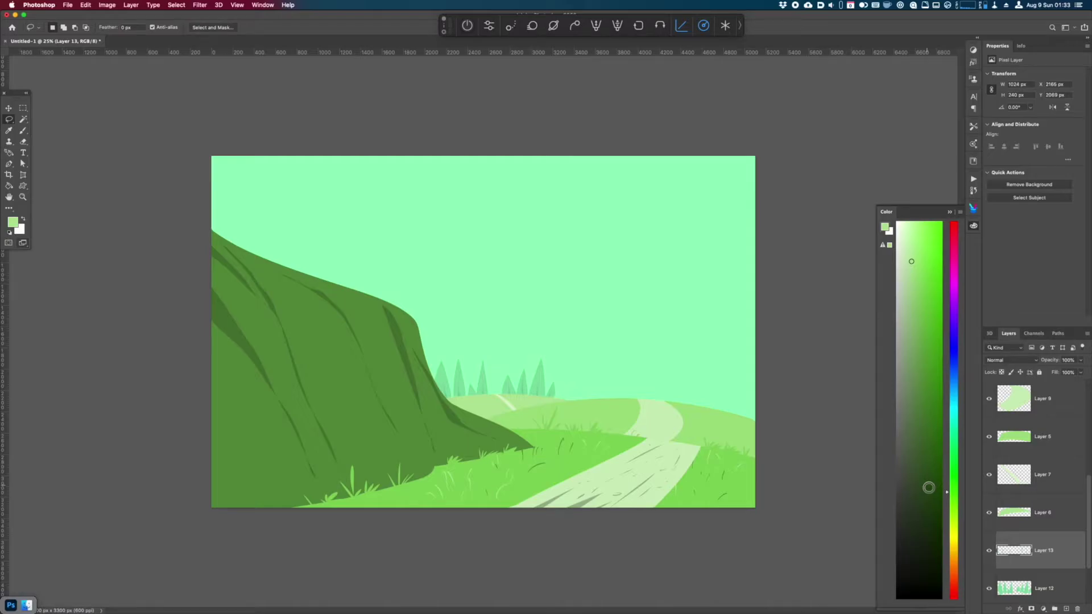
- Lasso one tall and two smaller pointed trees behind the middle hill and fill them with dark green on a new layer
scroll(1083, 546, "down", 3)
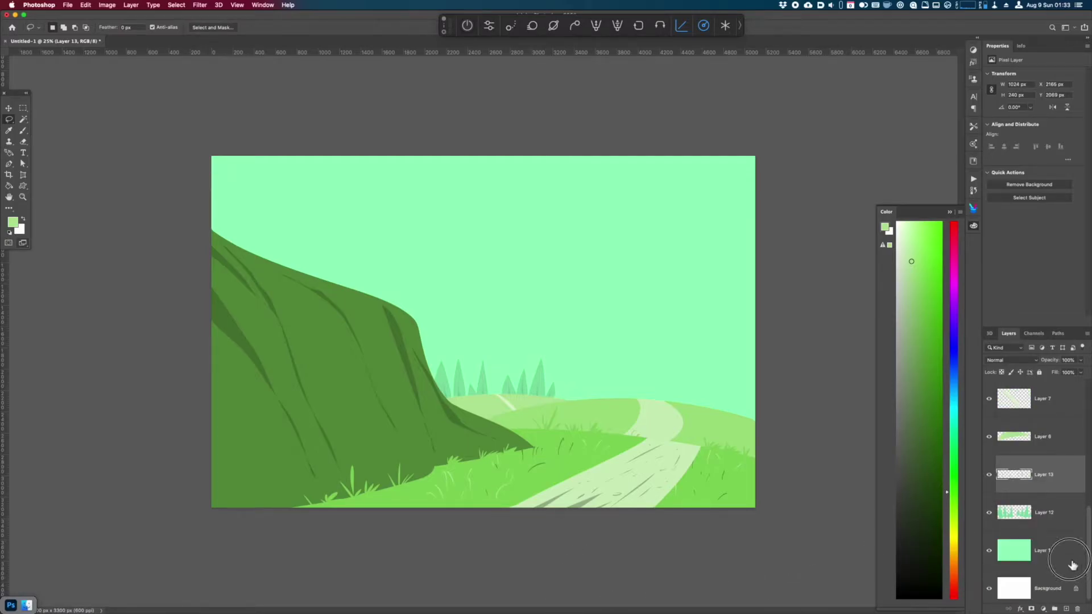
left_click(1044, 552)
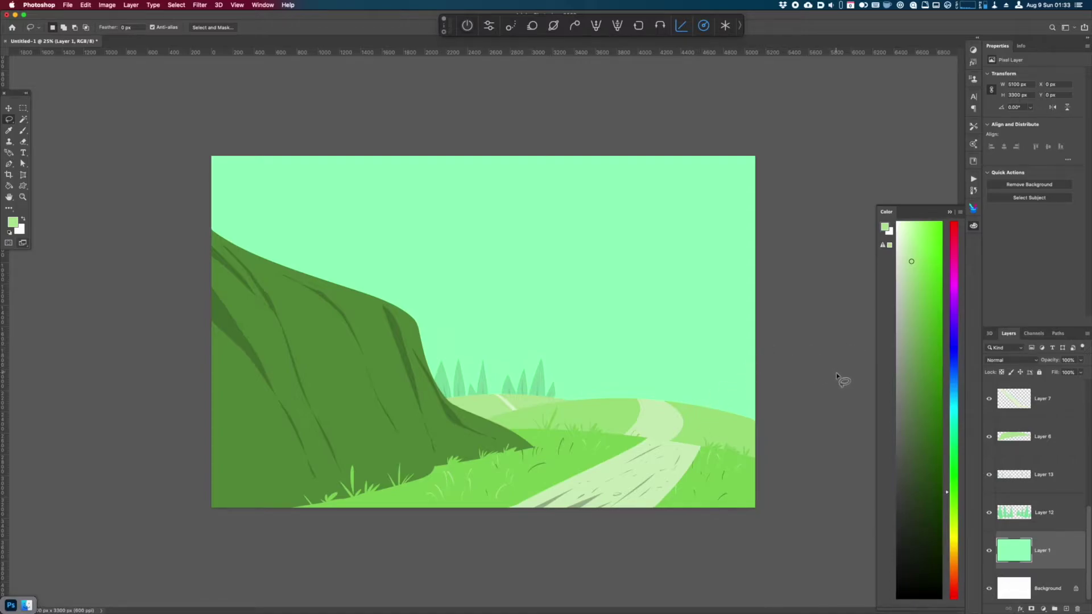
mouse_move(689, 411)
left_mouse_down()
mouse_move(727, 204)
mouse_move(721, 445)
mouse_move(701, 212)
mouse_move(733, 386)
mouse_move(730, 416)
mouse_move(693, 416)
left_mouse_up()
mouse_move(588, 409)
left_mouse_down()
mouse_move(607, 334)
mouse_move(624, 406)
mouse_move(574, 411)
mouse_move(580, 373)
mouse_move(592, 410)
left_mouse_up()
key("super+z")
left_click(929, 432)
key("super+shift+n")
key("Return")
key("alt+BackSpace")
key("super+d")
- Move the dark tree layer up the stack to sit between Layer 5 and Layer 7
key("super+bracketright")
key("super+bracketright")
key("super+bracketright")
key("super+bracketright")
key("super+bracketright")
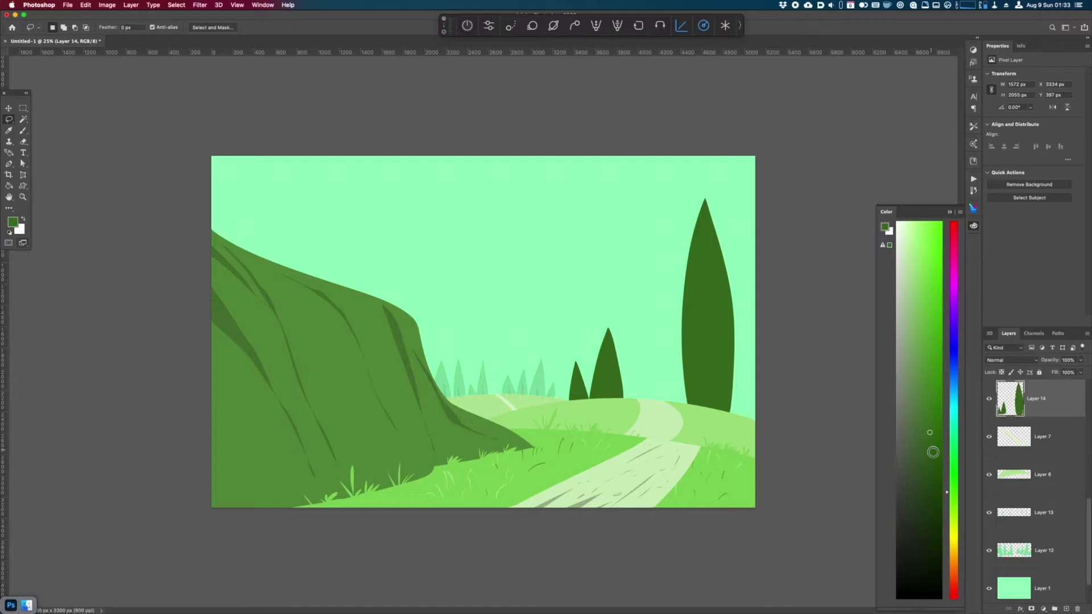
key("super+bracketleft")
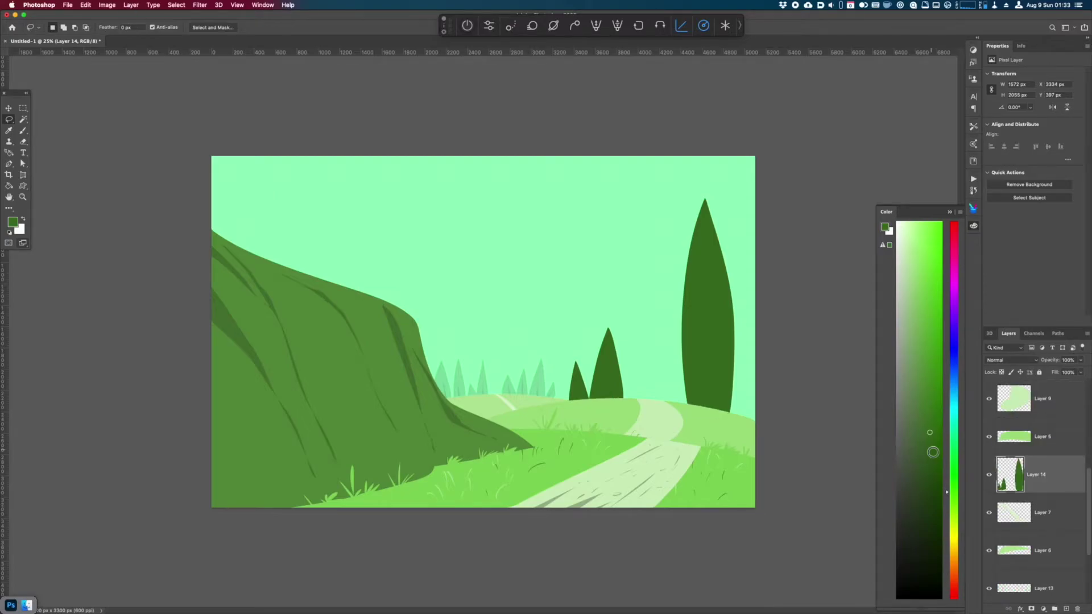
- Lighten the three dark green trees with Hue/Saturation
key("super+u")
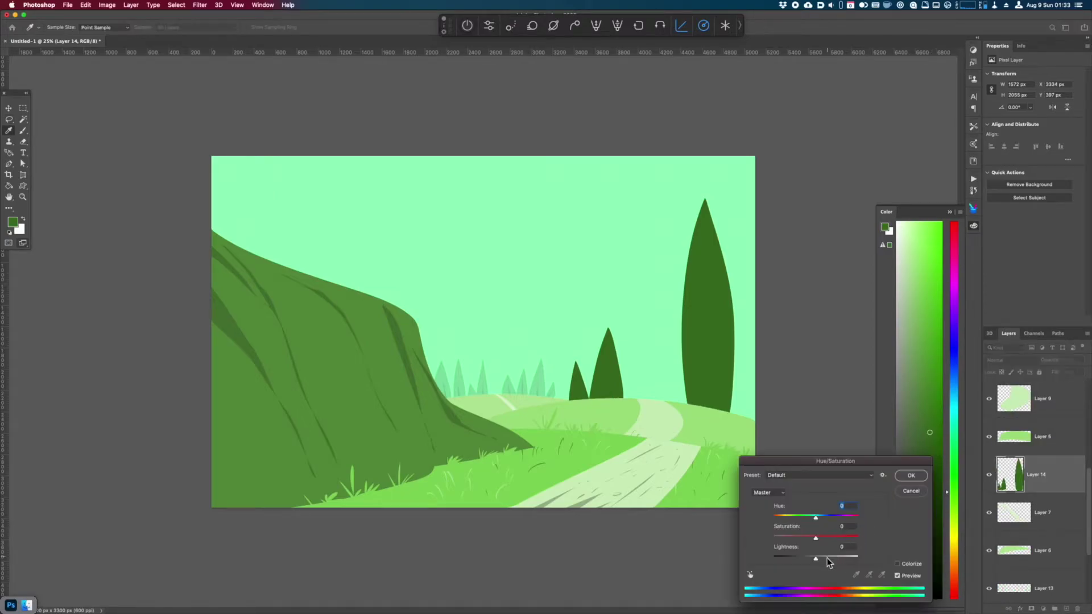
left_click(827, 558)
left_click(911, 475)
- Lasso thin trunk and branch lines inside the three large trees, copy them to a new layer and darken them
key("l")
mouse_move(706, 411)
left_mouse_down()
mouse_move(694, 251)
mouse_move(705, 410)
left_mouse_up()
left_click_drag(607, 412, 580, 409)
left_click_drag(695, 296, 708, 359)
key("ctrl+j")
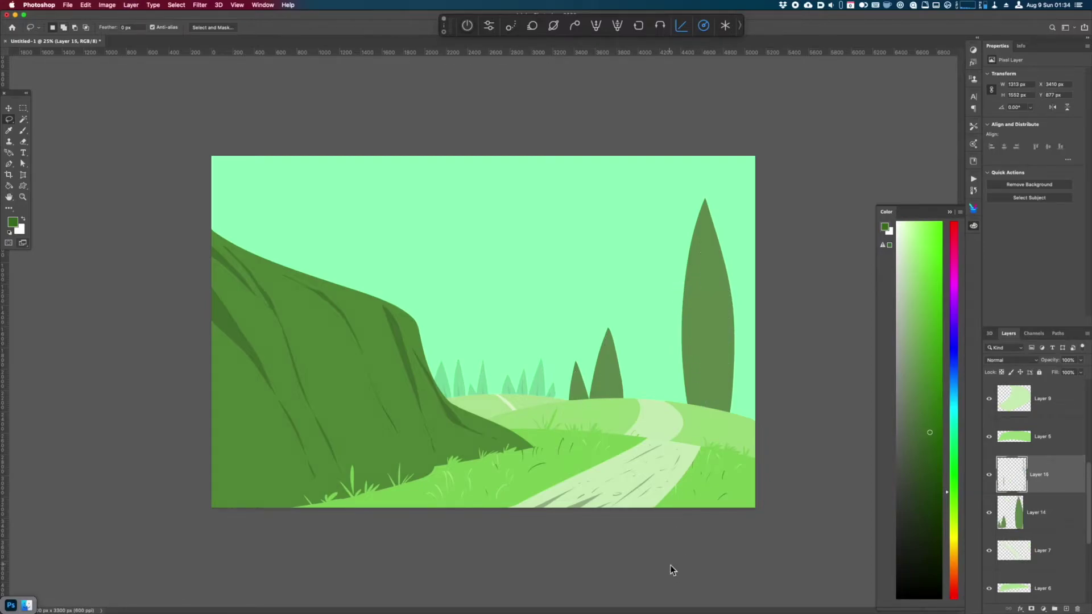
key("ctrl+u")
left_click_drag(815, 557, 809, 558)
left_click(910, 476)
- Lasso a distant mountain range from the sky layer behind the trees, copy it to a new layer and set lightness to +28
left_click_drag(1089, 477, 1088, 546)
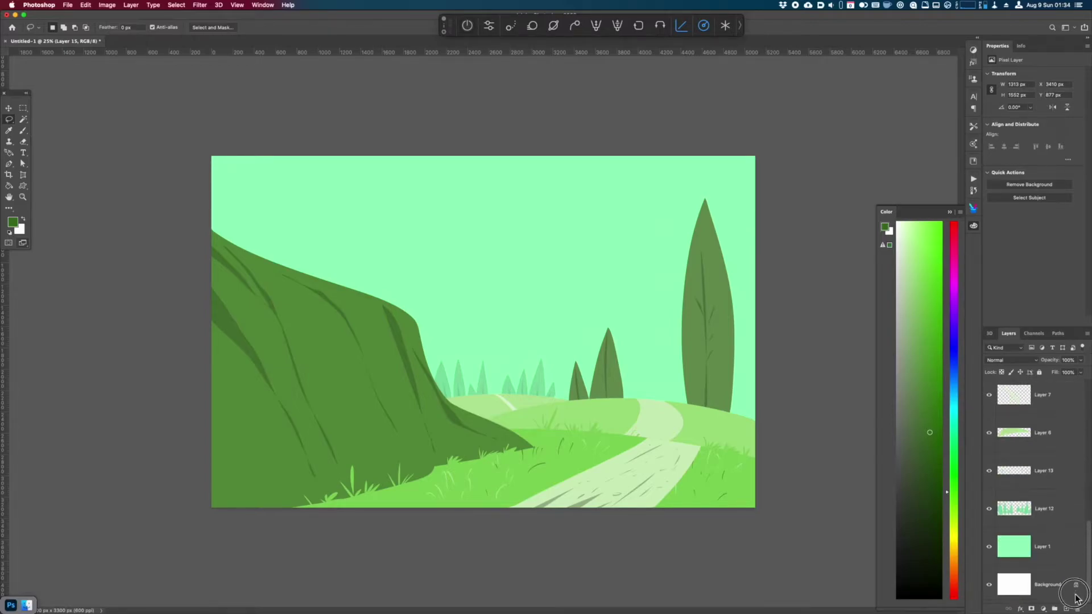
left_click(1062, 560)
mouse_move(411, 389)
left_mouse_down()
mouse_move(698, 332)
mouse_move(793, 332)
left_mouse_up()
key("super+z")
mouse_move(405, 351)
left_mouse_down()
mouse_move(441, 343)
mouse_move(539, 335)
mouse_move(588, 339)
mouse_move(696, 377)
mouse_move(754, 374)
mouse_move(822, 409)
mouse_move(830, 462)
mouse_move(463, 468)
left_mouse_up()
key("super+j")
key("super+u")
left_click_drag(815, 556, 829, 557)
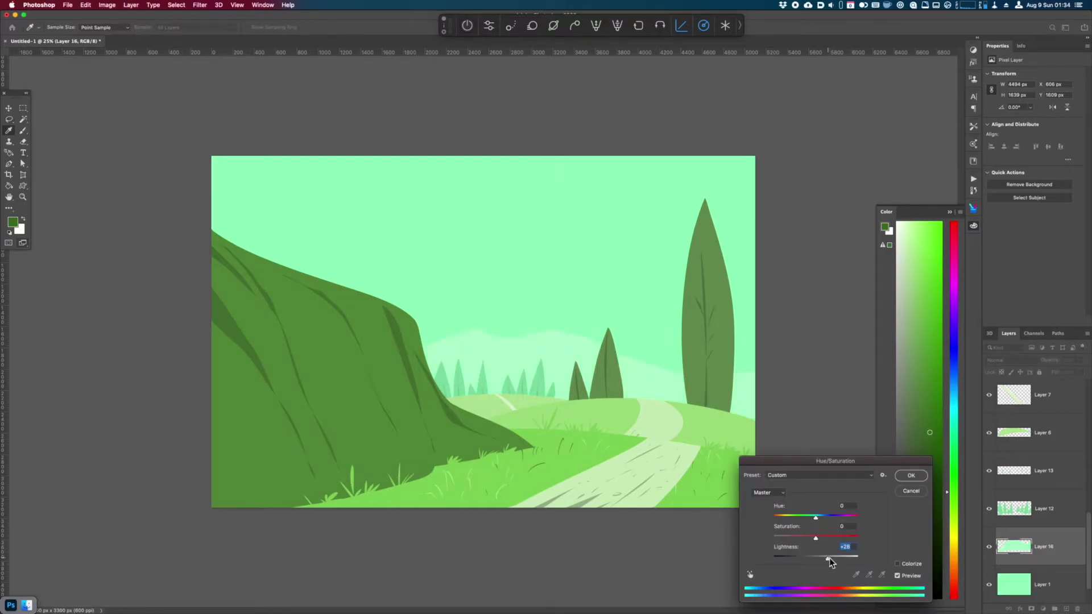
left_click(911, 480)
- Lasso highlight patches along the distant mountain peaks, copy them to a new layer and lighten them strongly
key("l")
mouse_move(443, 348)
left_mouse_down()
mouse_move(475, 335)
mouse_move(577, 344)
mouse_move(548, 339)
mouse_move(771, 394)
mouse_move(756, 434)
left_mouse_up()
key("super+j")
key("super+u")
left_click_drag(816, 558, 843, 558)
left_click(911, 476)
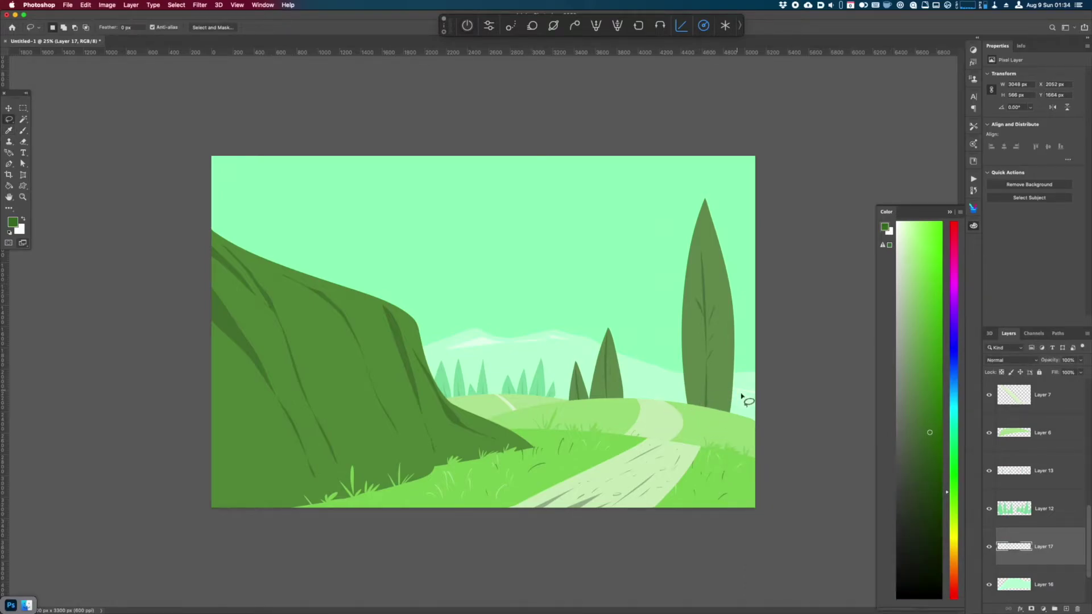
left_click(990, 434)
left_click(990, 434)
left_click_drag(1088, 526, 1089, 465)
- Create a new layer directly above the sky's Layer 1 and choose a large soft brush with white as the colour
key("super+minus")
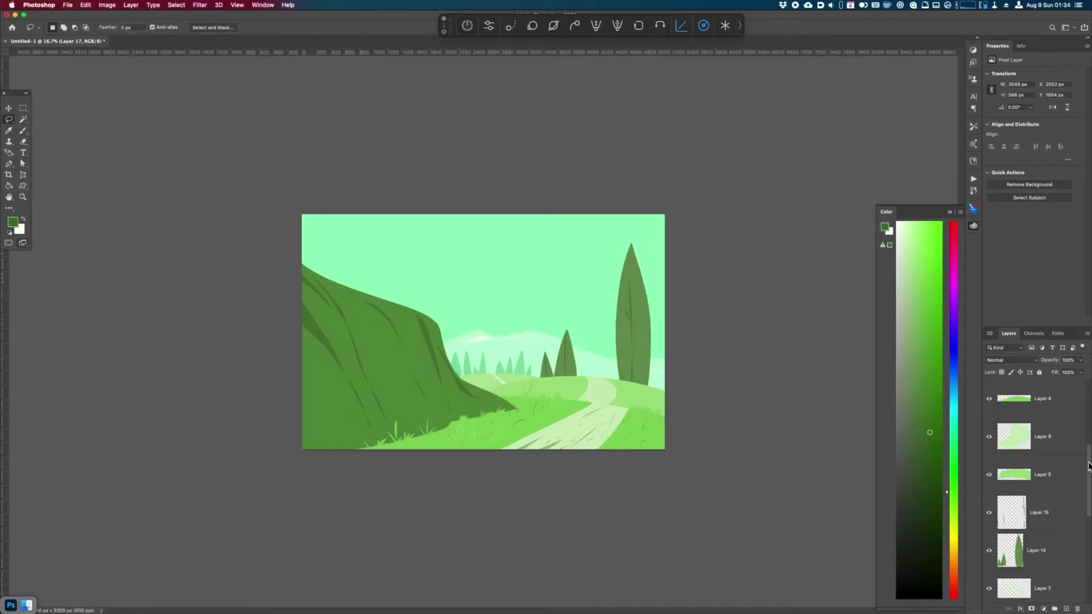
scroll(1059, 574, "down", 5)
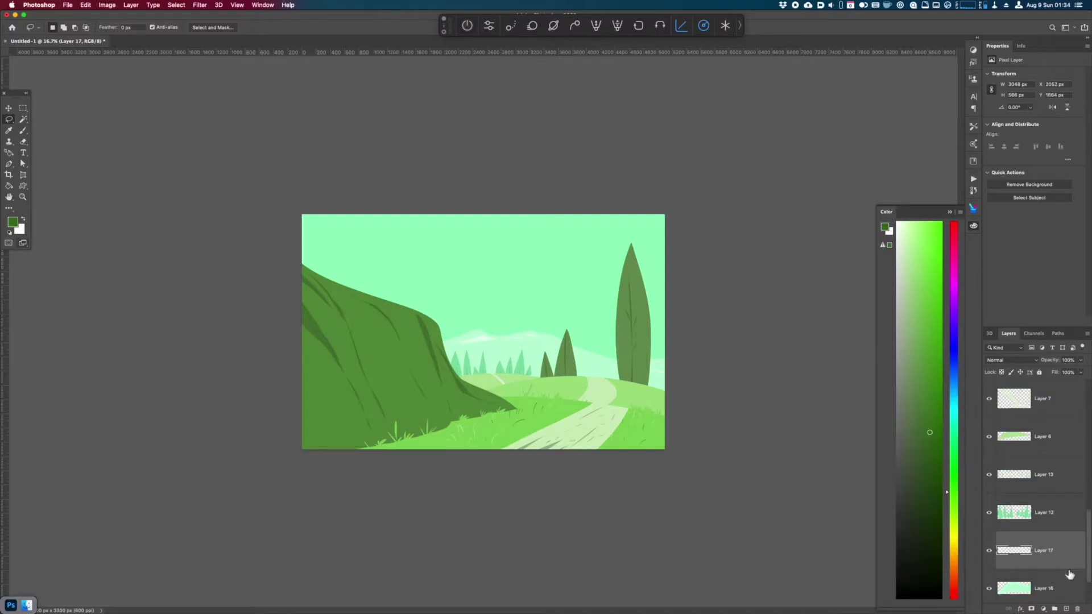
scroll(1087, 567, "down", 2)
left_click(1071, 555)
key("shift+super+n")
key("Return")
key("b")
right_click(578, 353)
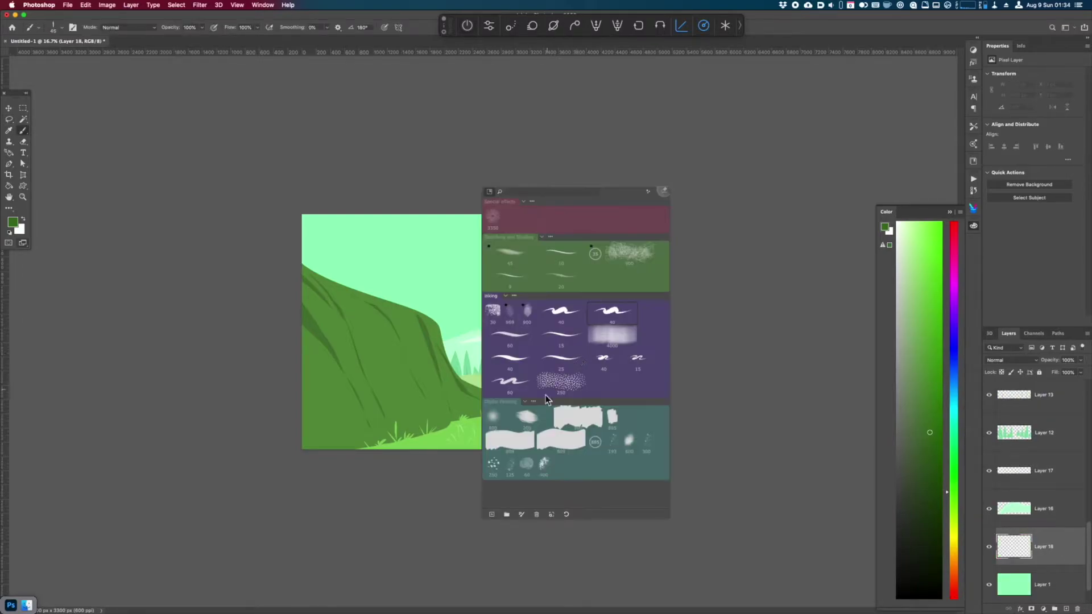
double_click(499, 412)
key("Return")
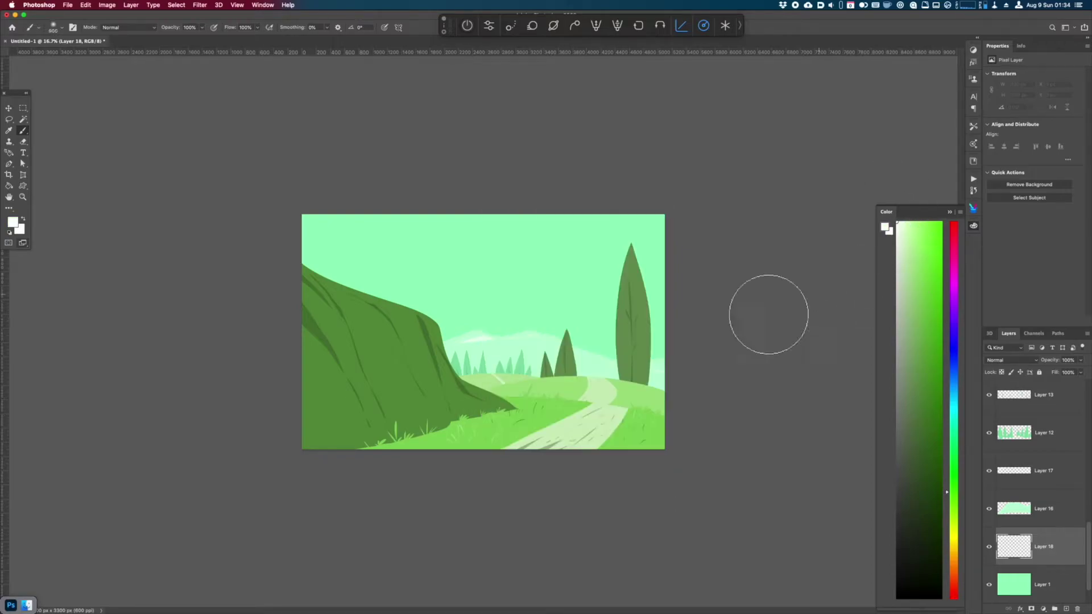
- Brush a soft white glow into the sky along the horizon behind the mountains
left_click_drag(401, 341, 649, 364)
mouse_move(485, 407)
left_mouse_down()
mouse_move(427, 338)
mouse_move(714, 376)
mouse_move(600, 373)
mouse_move(409, 343)
mouse_move(538, 321)
mouse_move(692, 359)
mouse_move(378, 336)
mouse_move(650, 313)
mouse_move(696, 347)
mouse_move(392, 353)
mouse_move(738, 348)
left_mouse_up()
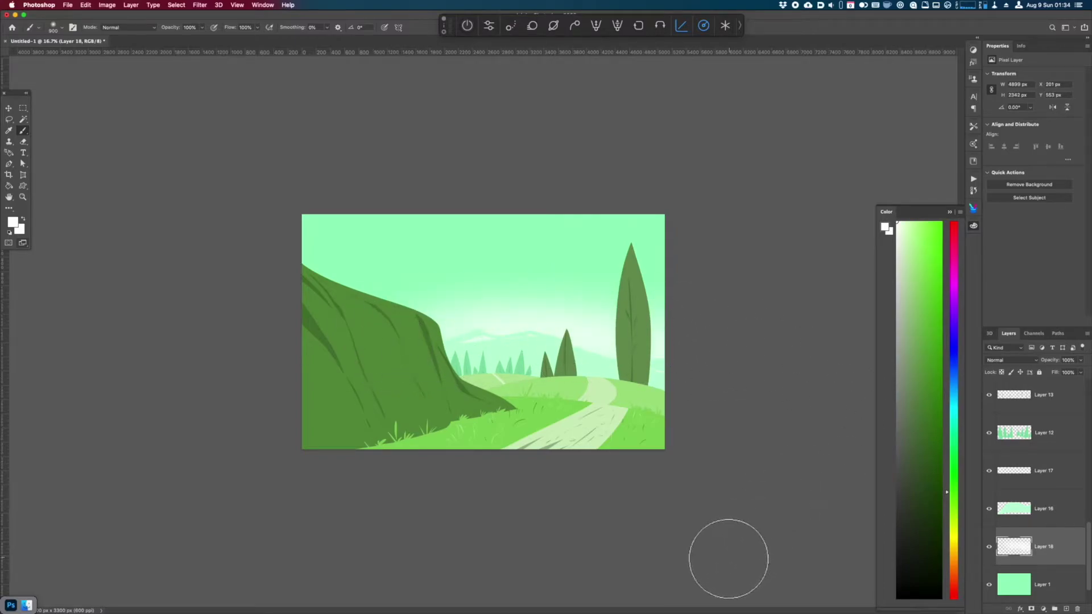
mouse_move(739, 489)
left_mouse_down()
mouse_move(487, 324)
mouse_move(751, 352)
mouse_move(477, 281)
mouse_move(363, 330)
left_mouse_up()
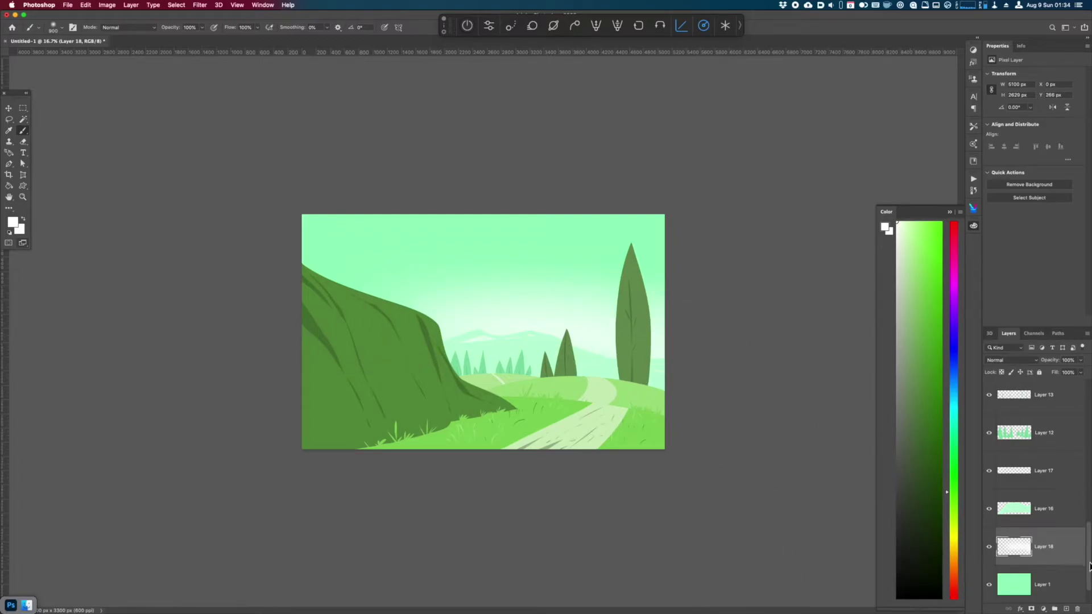
- Add a new empty layer above Layer 3 at the front of the layer stack
left_click_drag(1087, 544, 1084, 400)
left_click(1063, 414)
left_click(1053, 446)
left_click(1064, 409)
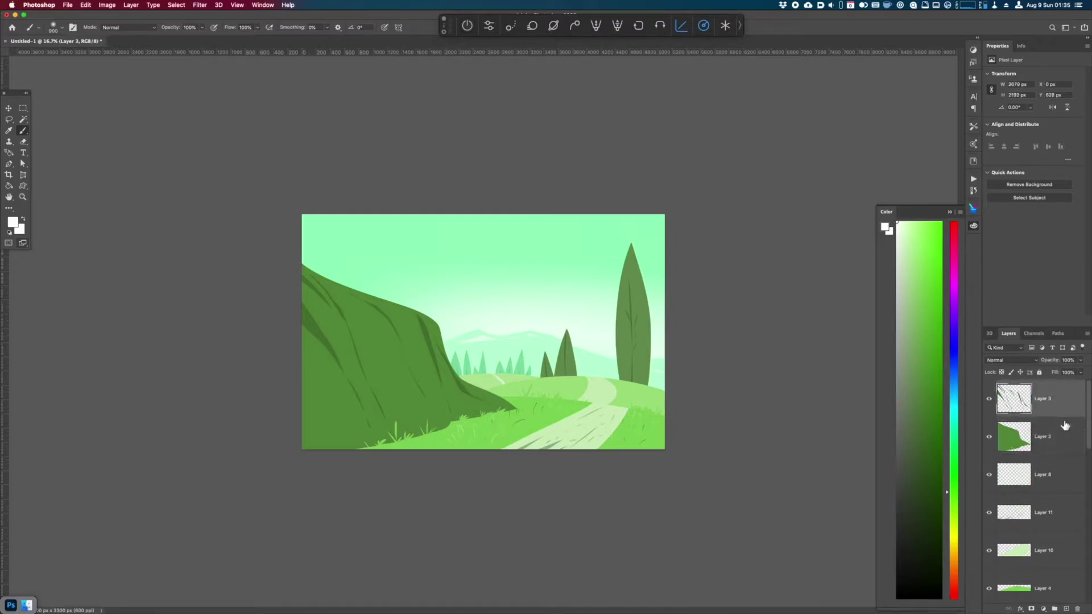
key("super+shift+alt+n")
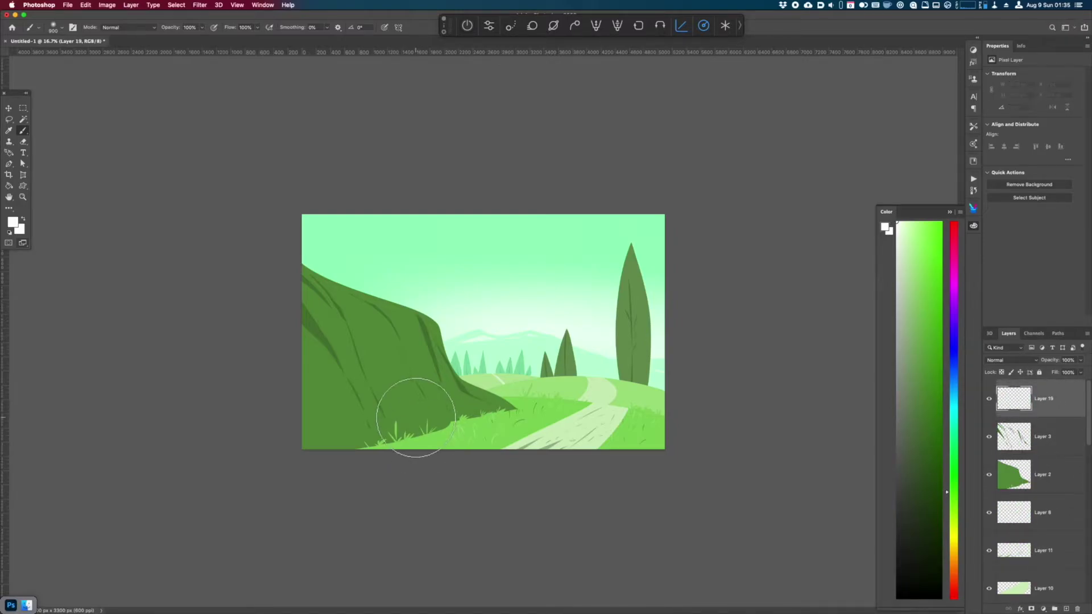
- Lasso four fence posts of decreasing height along the cliff's grassy foot, fill them with dark grey and deselect
key("l")
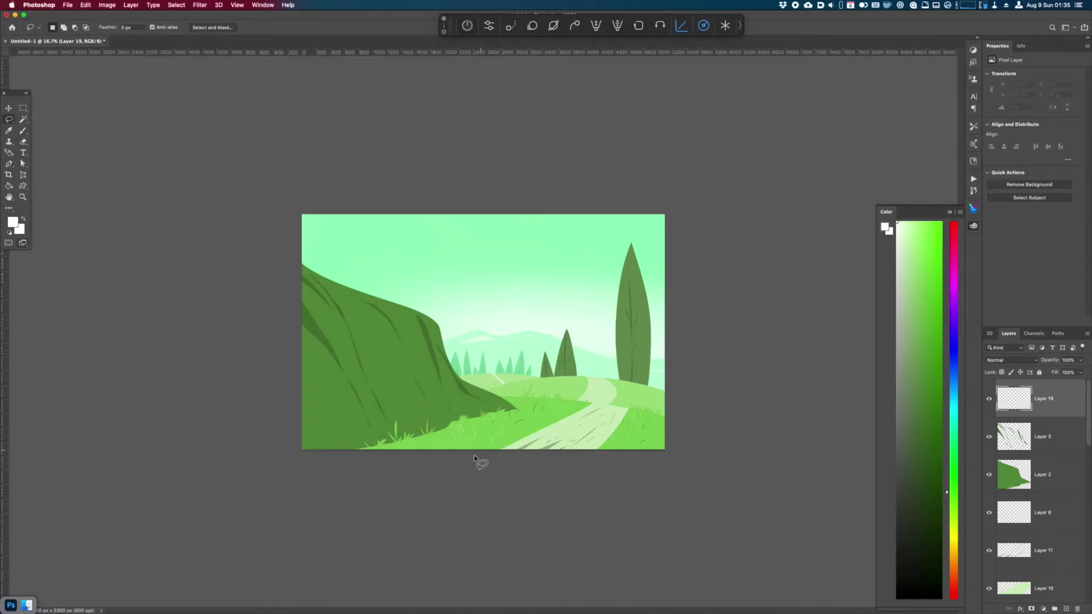
mouse_move(357, 452)
left_mouse_down()
mouse_move(354, 382)
mouse_move(361, 462)
mouse_move(422, 446)
mouse_move(418, 381)
mouse_move(426, 441)
mouse_move(467, 406)
mouse_move(470, 379)
mouse_move(474, 430)
mouse_move(469, 378)
mouse_move(470, 421)
mouse_move(495, 416)
mouse_move(498, 381)
mouse_move(498, 415)
left_mouse_up()
key("d")
key("super+d")
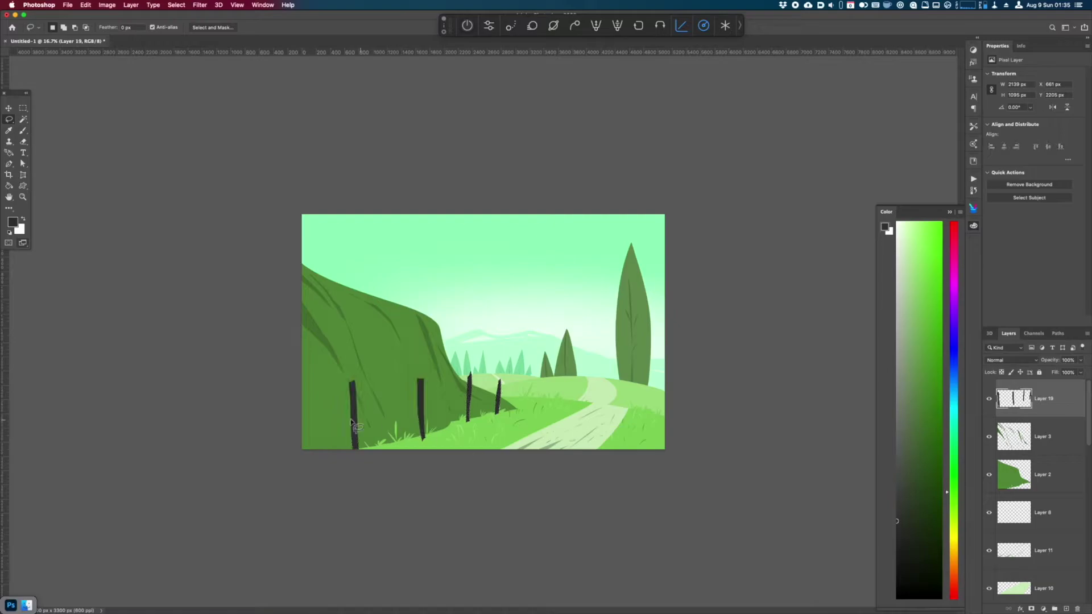
- Lasso upper and lower fence rails linking the posts and running off the canvas edge, then fill them with dark grey
mouse_move(352, 396)
left_mouse_down()
mouse_move(286, 414)
mouse_move(421, 396)
mouse_move(353, 397)
left_mouse_up()
mouse_move(421, 394)
left_mouse_down()
mouse_move(497, 390)
mouse_move(471, 389)
mouse_move(464, 412)
mouse_move(483, 410)
mouse_move(471, 415)
mouse_move(421, 405)
mouse_move(415, 423)
mouse_move(286, 446)
mouse_move(357, 433)
left_mouse_up()
key("super+z")
key("alt+BackSpace")
key("super+d")
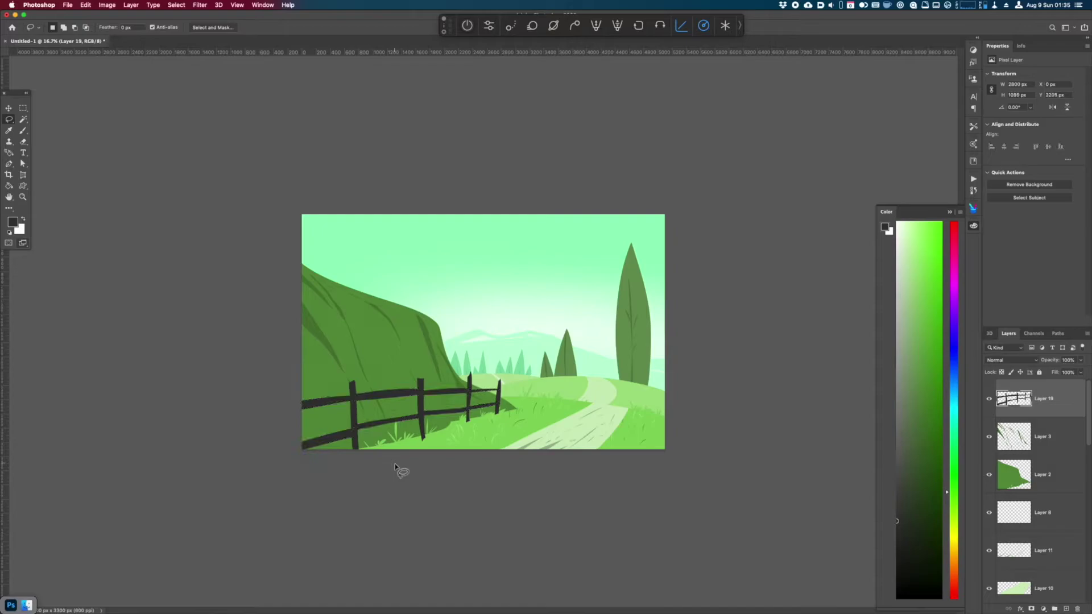
- Lasso and delete the uneven excess at the ends of the two farthest fence posts
left_click(476, 378)
key("Delete")
left_click(467, 425)
left_click(501, 418)
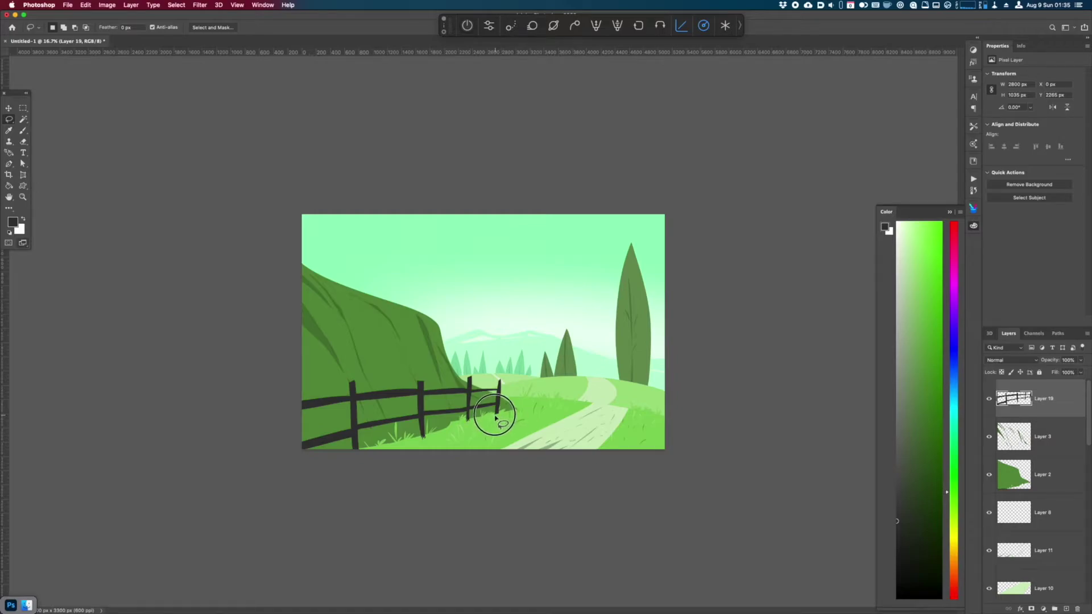
- Sample the bright grass green, switch to the size 40 brush and paint grass blades over the bases of the fence posts
key("i")
left_click(465, 437)
key("b")
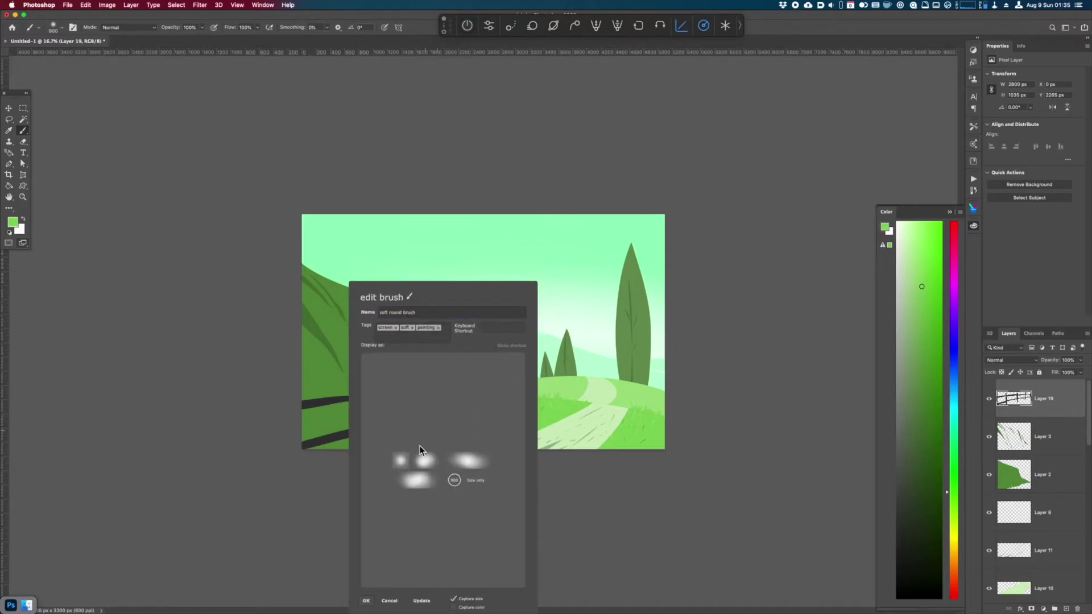
left_click(392, 601)
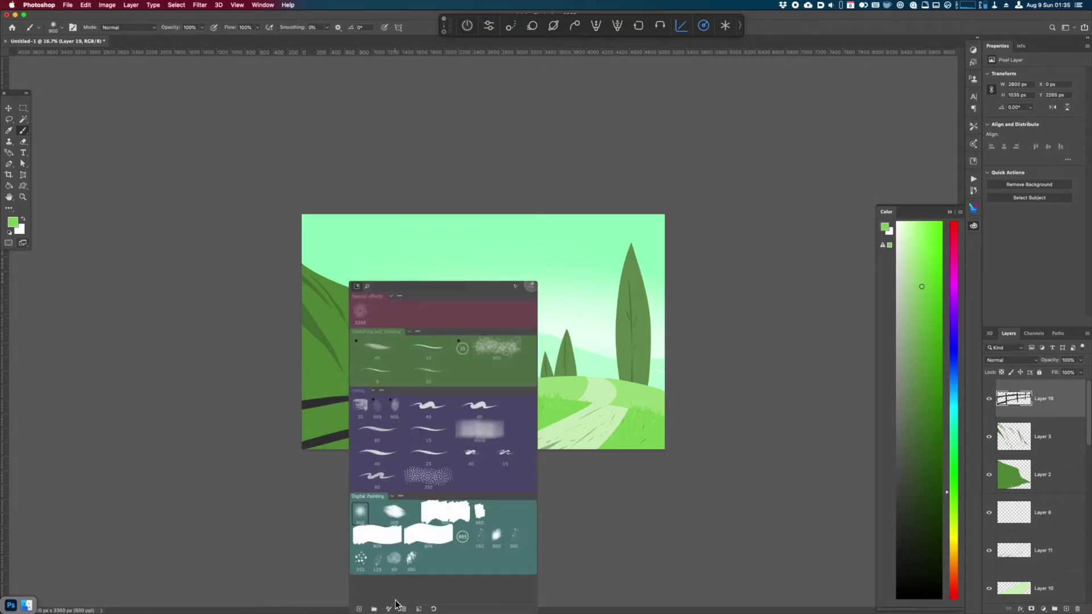
double_click(489, 407)
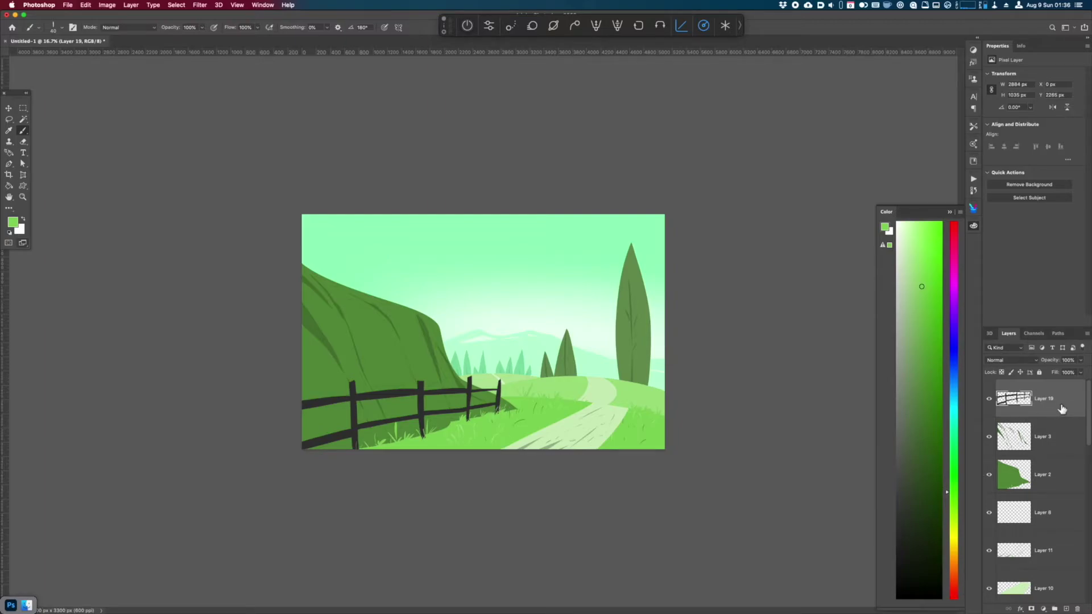
- Examine the whole picture and check its light and dark values in a greyscale proof view
key("super+minus")
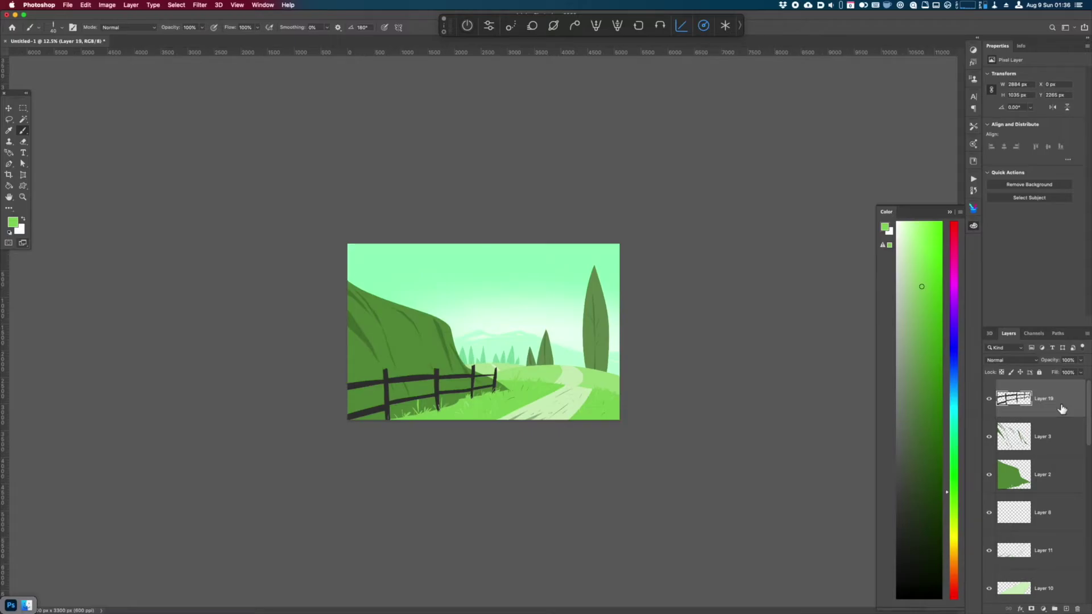
key("super+equal")
key("super+equal")
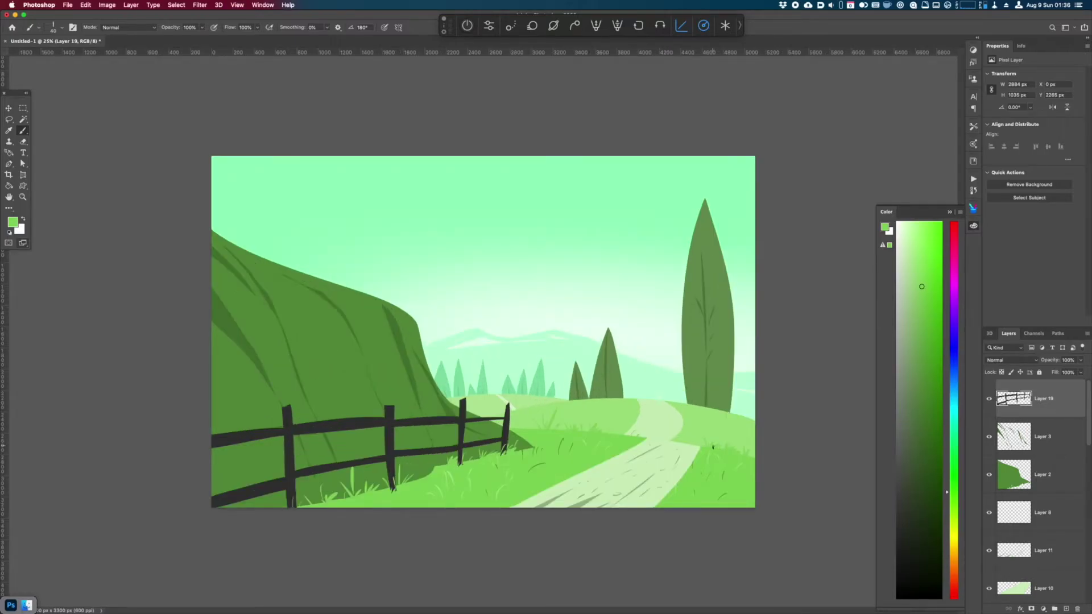
key("super+minus")
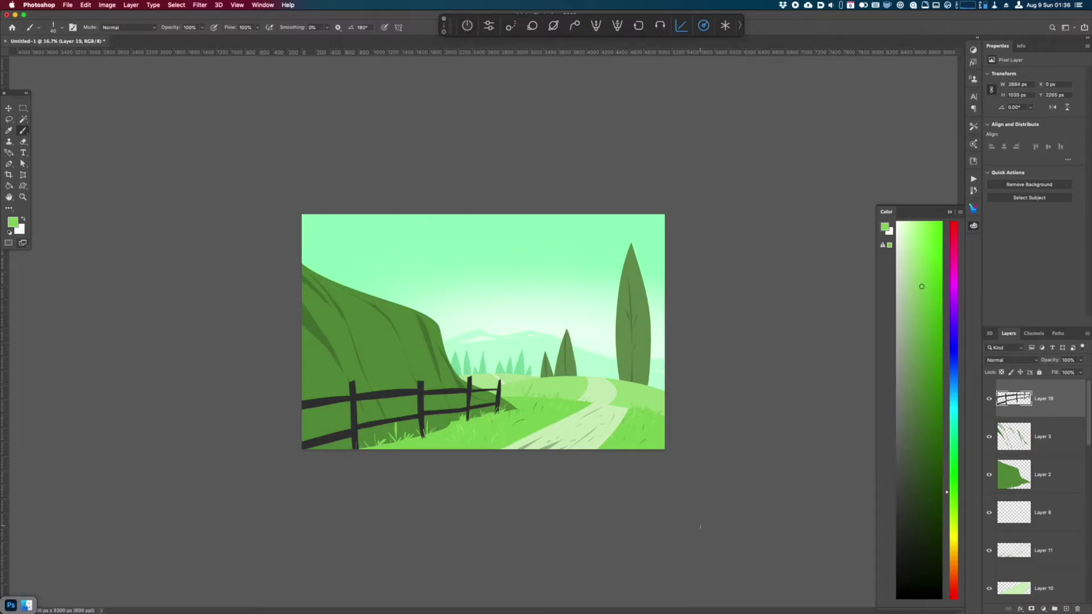
left_click_drag(1089, 449, 1085, 574)
key("super+y")
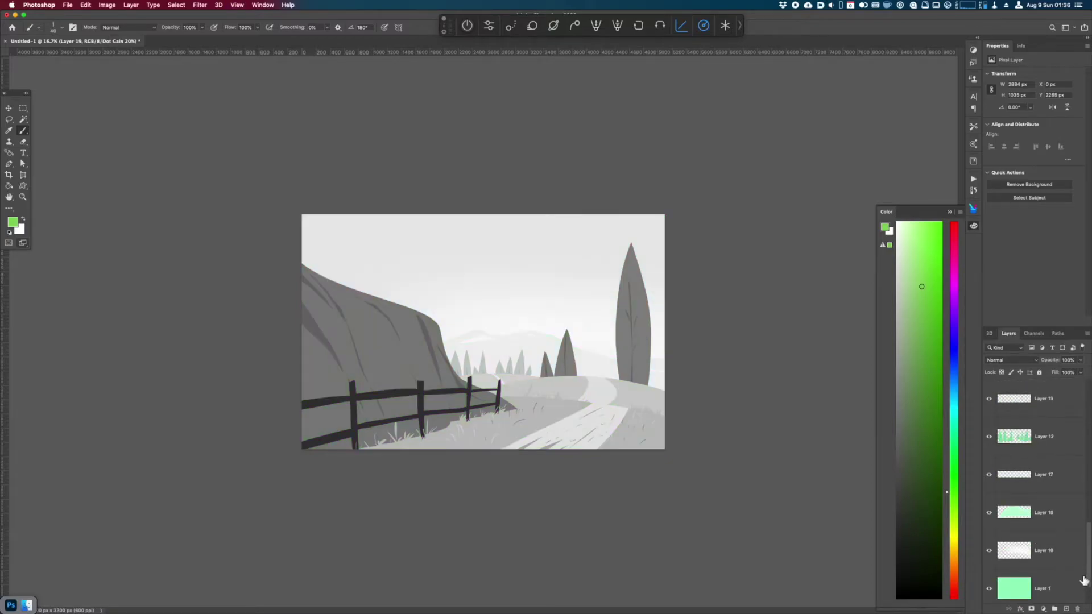
key("super+y")
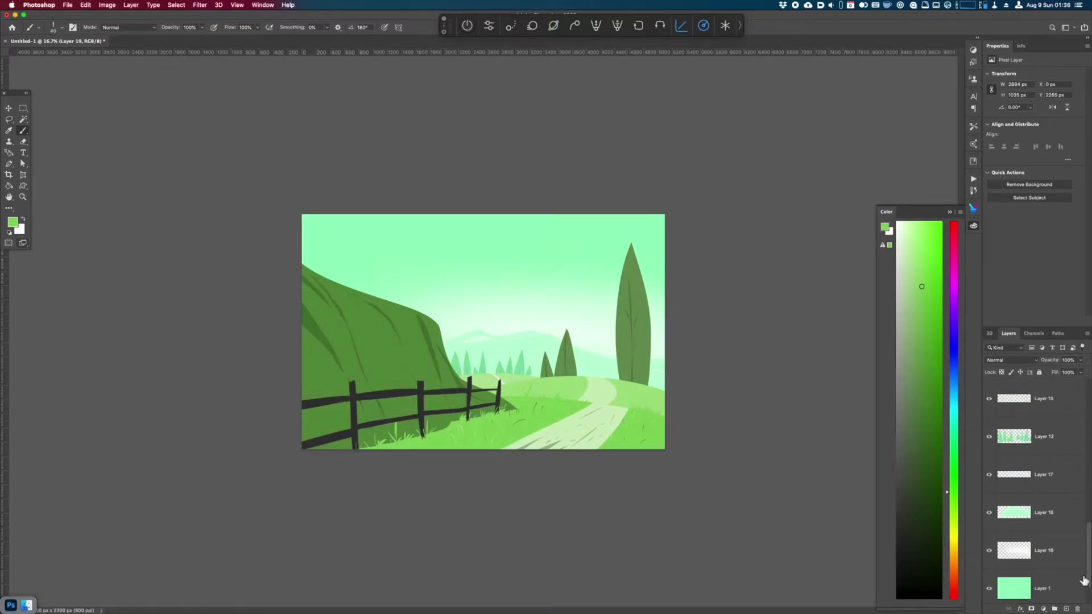
- Darken the distant mountains on Layer 16 with a lower Hue/Saturation lightness and recheck the values in greyscale
left_click(1060, 527)
key("super+u")
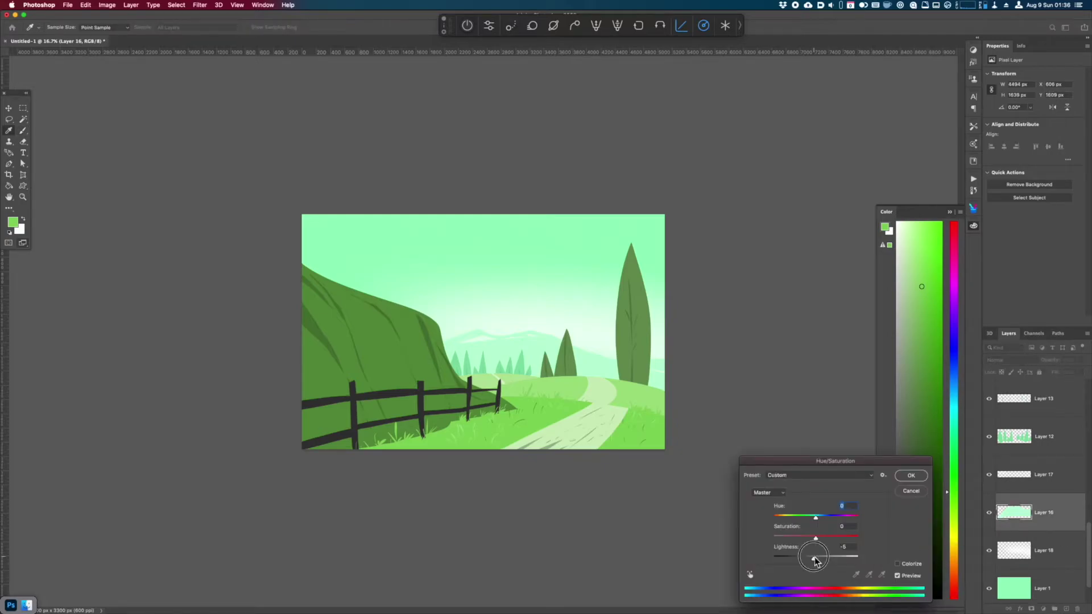
left_click_drag(815, 560, 814, 561)
left_click(910, 476)
key("super+y")
key("super+y")
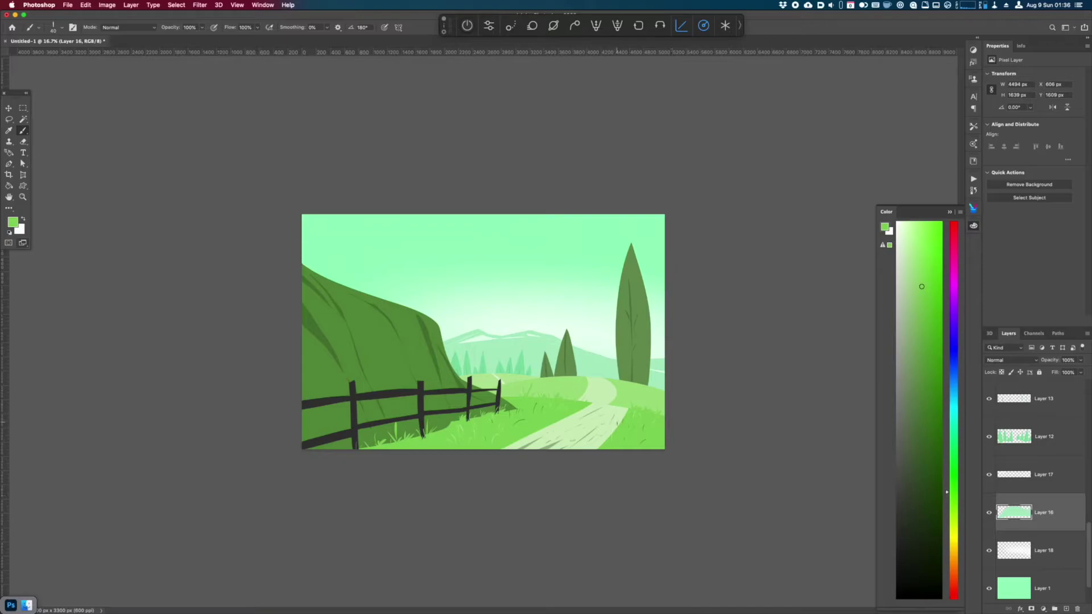
- On the fence's Layer 19, brush black wood-grain lines onto the second post and the upper rails beside it
key("super+equal")
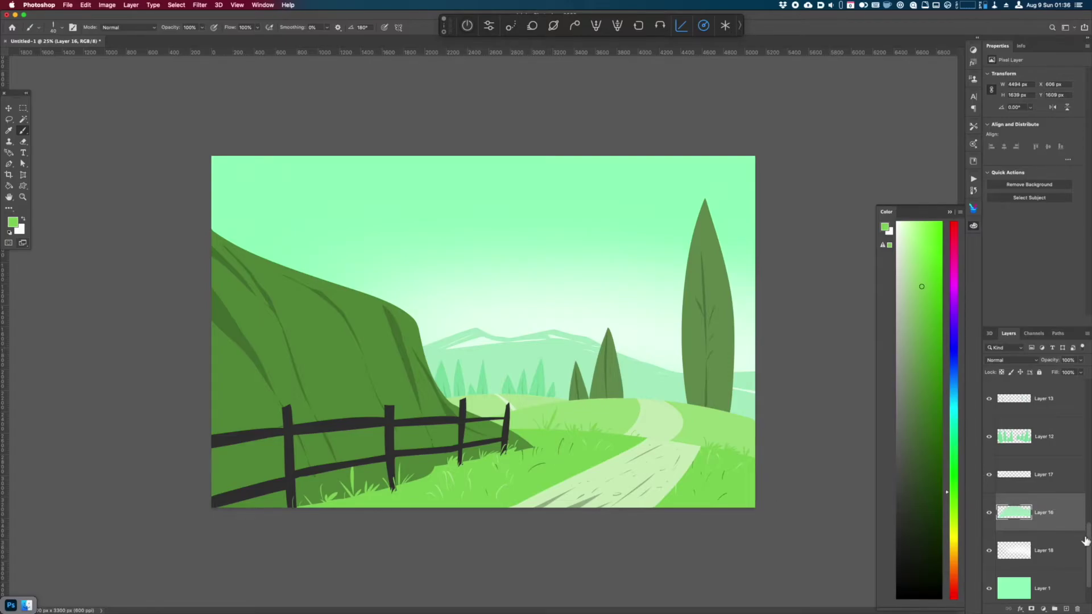
scroll(1086, 540, "up", 10)
left_click(1045, 399)
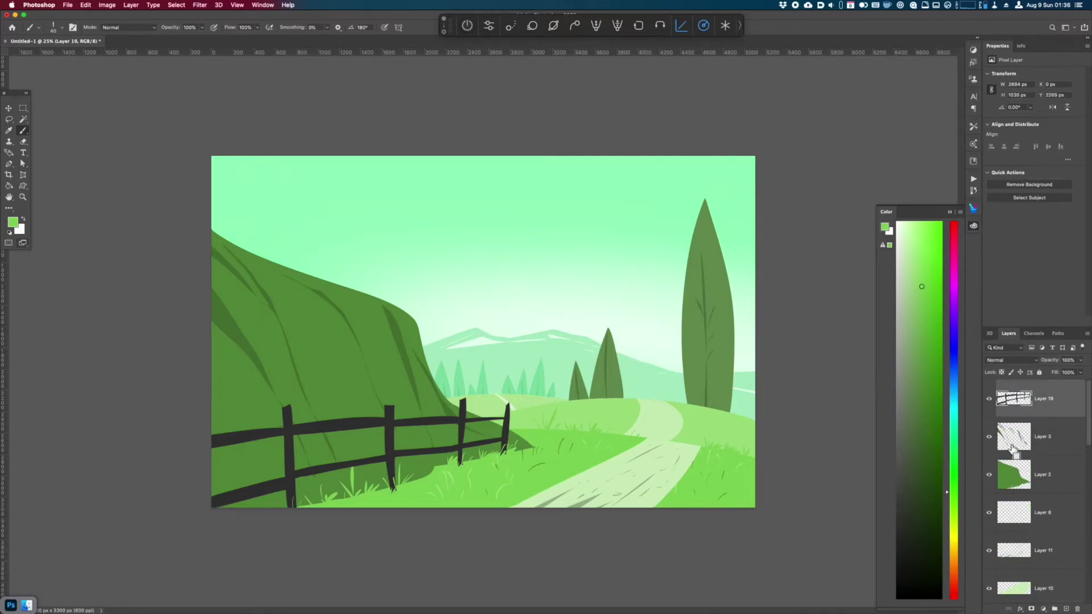
key("super+equal")
key("super+equal")
key("i")
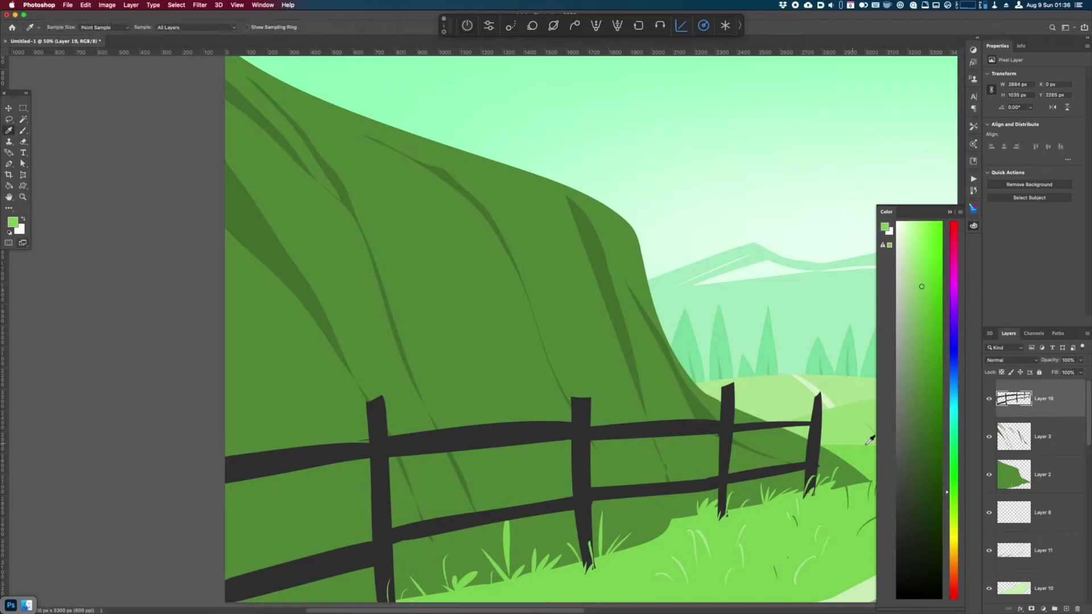
left_click(897, 597)
key("b")
left_click_drag(576, 405, 589, 545)
left_click_drag(580, 431, 585, 532)
mouse_move(390, 445)
left_mouse_down()
mouse_move(584, 427)
mouse_move(529, 439)
mouse_move(554, 435)
left_mouse_up()
mouse_move(490, 428)
left_mouse_down()
mouse_move(728, 428)
mouse_move(710, 423)
left_mouse_up()
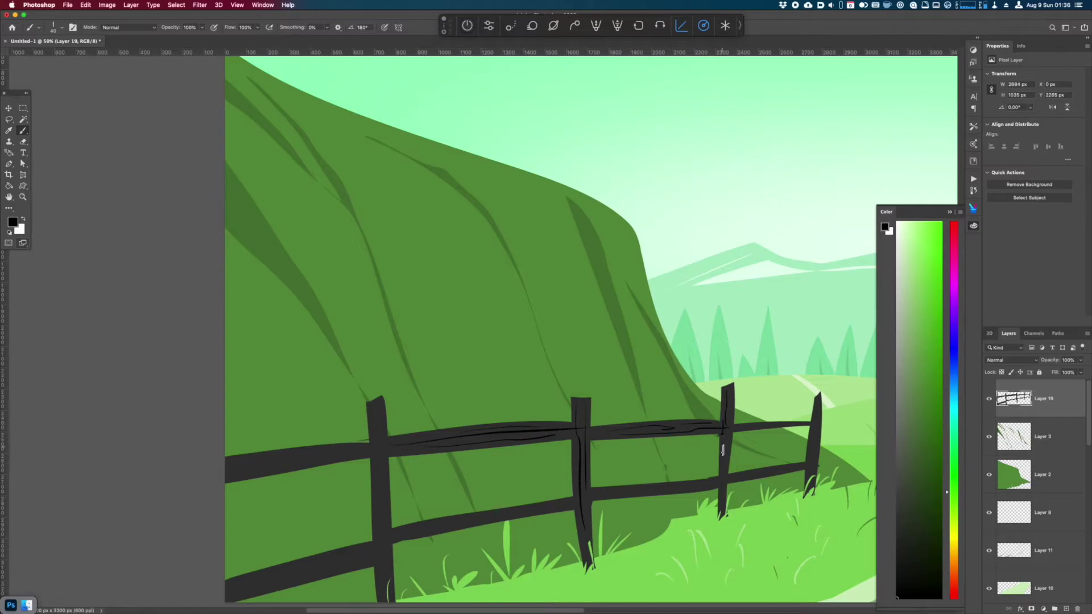
- Add black wood-grain lines to the two farthest posts and the rails between them
key("l")
mouse_move(723, 425)
left_mouse_down()
mouse_move(733, 434)
mouse_move(728, 455)
mouse_move(785, 472)
mouse_move(807, 467)
mouse_move(808, 422)
mouse_move(810, 468)
left_mouse_up()
key("ctrl+d")
key("v")
key("ctrl+z")
key("b")
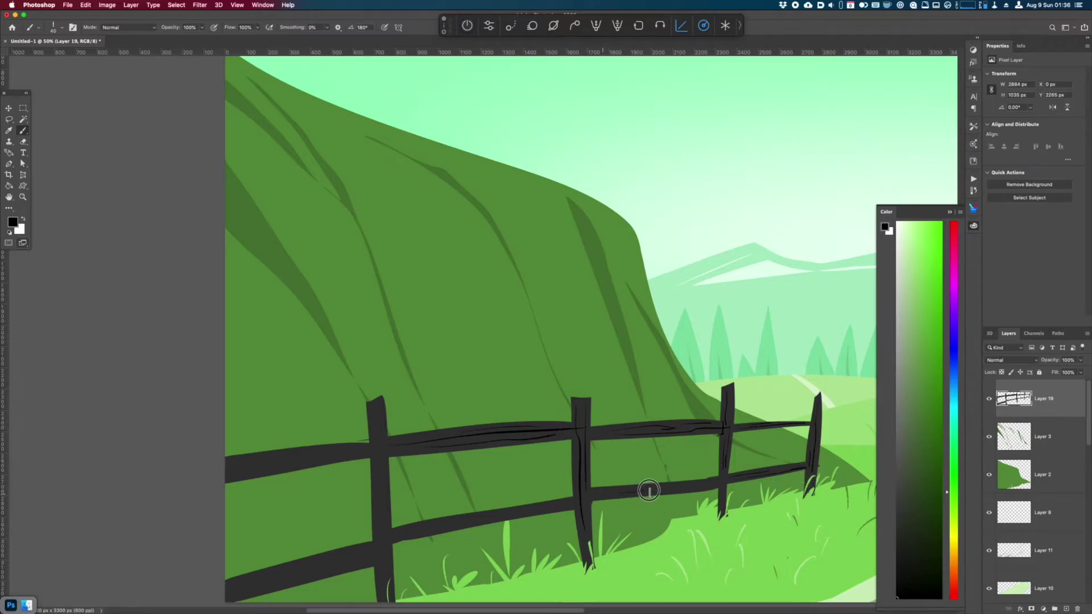
- Draw black wood grain along the remaining lower rails, the nearest post and the rails running off the canvas edge
left_click_drag(592, 495, 706, 485)
left_click_drag(562, 503, 398, 537)
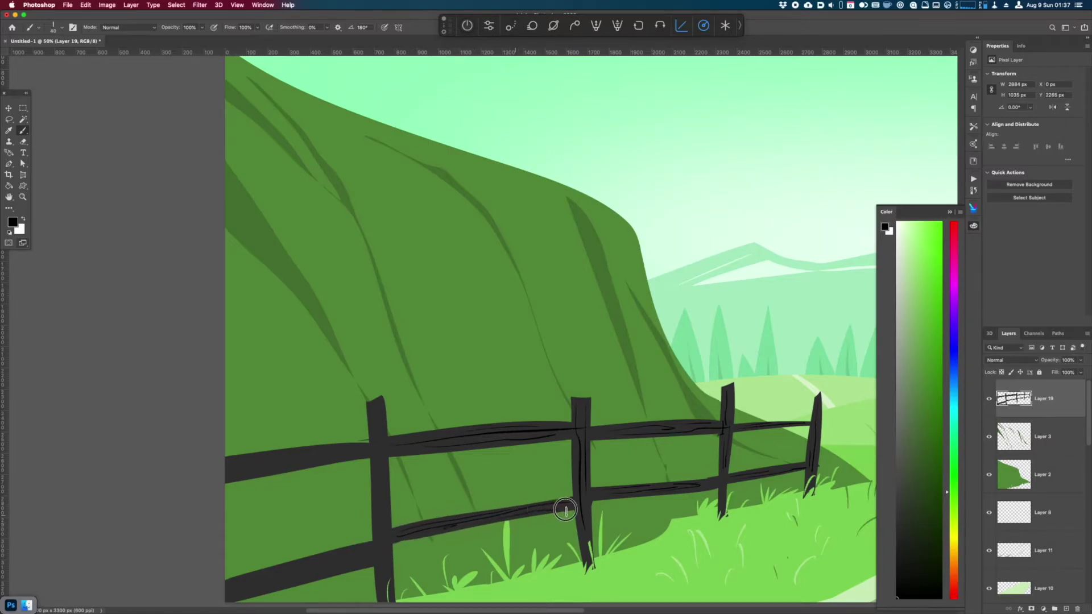
left_click_drag(382, 453, 386, 591)
left_click_drag(377, 462, 375, 546)
left_click_drag(509, 530, 609, 476)
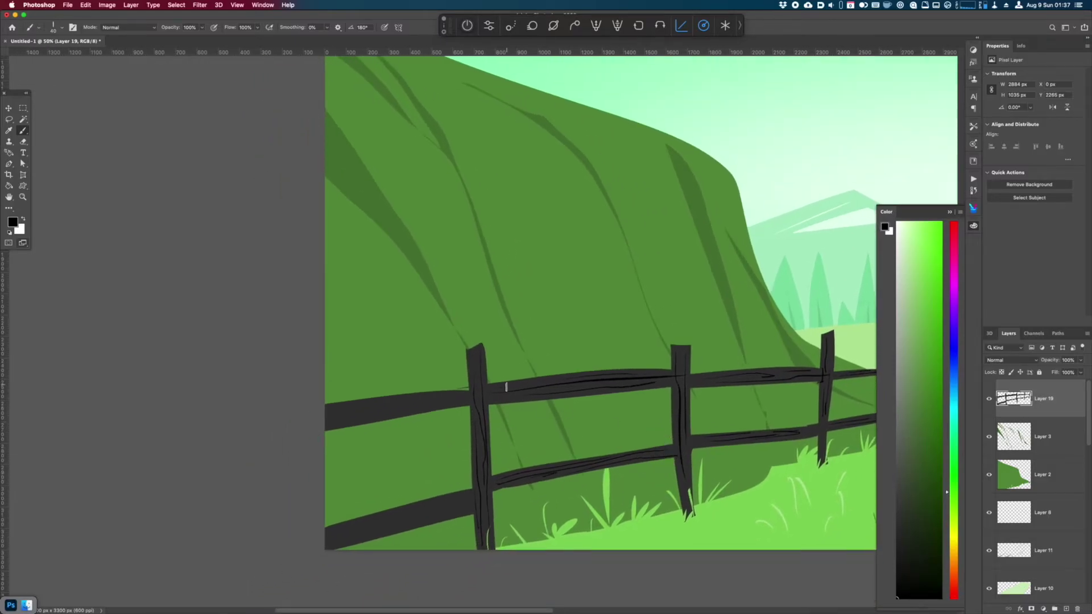
left_click_drag(468, 403, 326, 422)
left_click_drag(428, 401, 326, 413)
left_click_drag(467, 502, 327, 537)
- Lasso and cut small slivers off the fence post tops to give them an uneven shape
key("l")
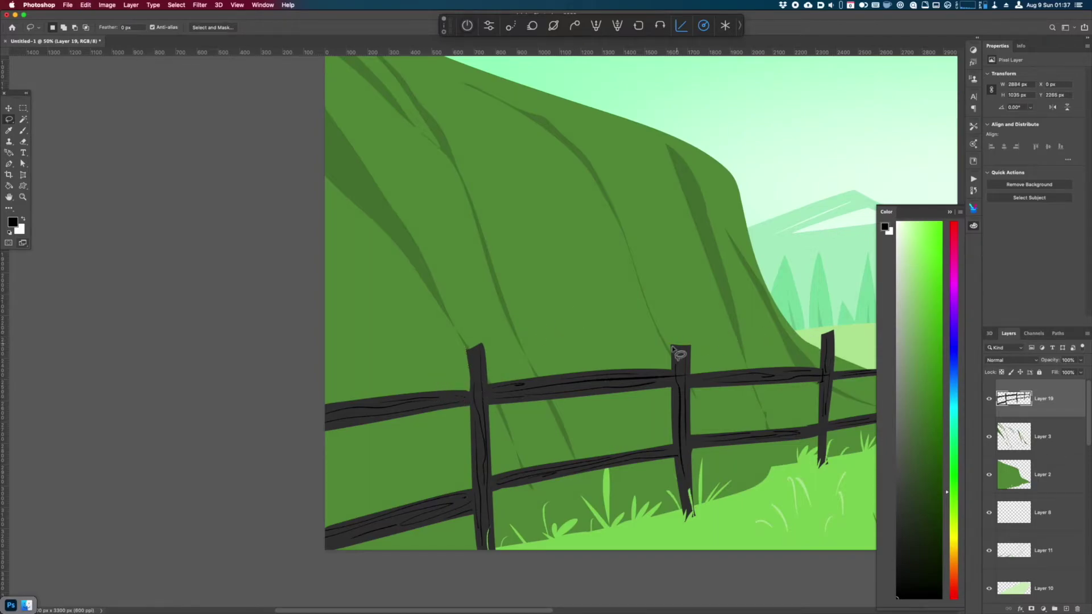
mouse_move(669, 348)
left_mouse_down()
mouse_move(697, 342)
mouse_move(681, 345)
left_mouse_up()
key("super+d")
key("super+x")
left_click_drag(819, 348, 853, 341)
key("super+x")
key("super+h")
key("super+minus")
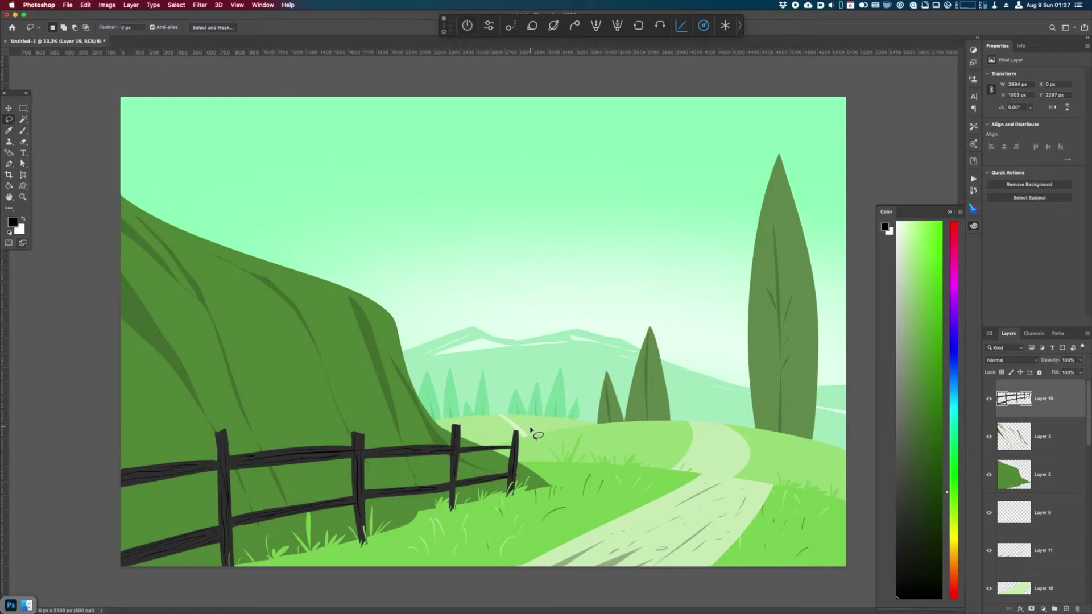
key("super+minus")
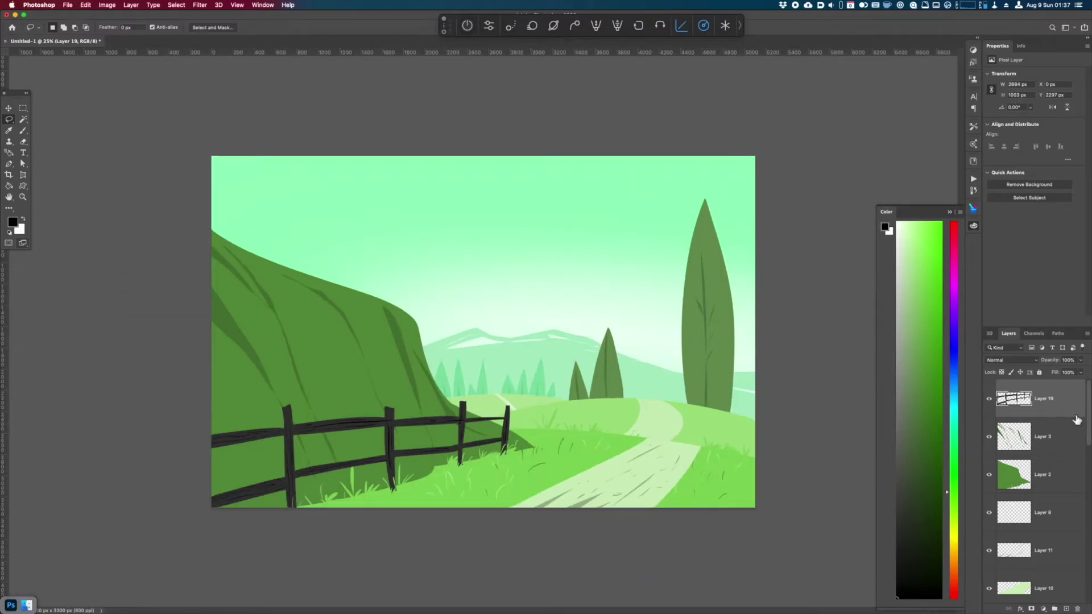
- Create a new empty layer above the fence's Layer 19
left_click(1064, 455)
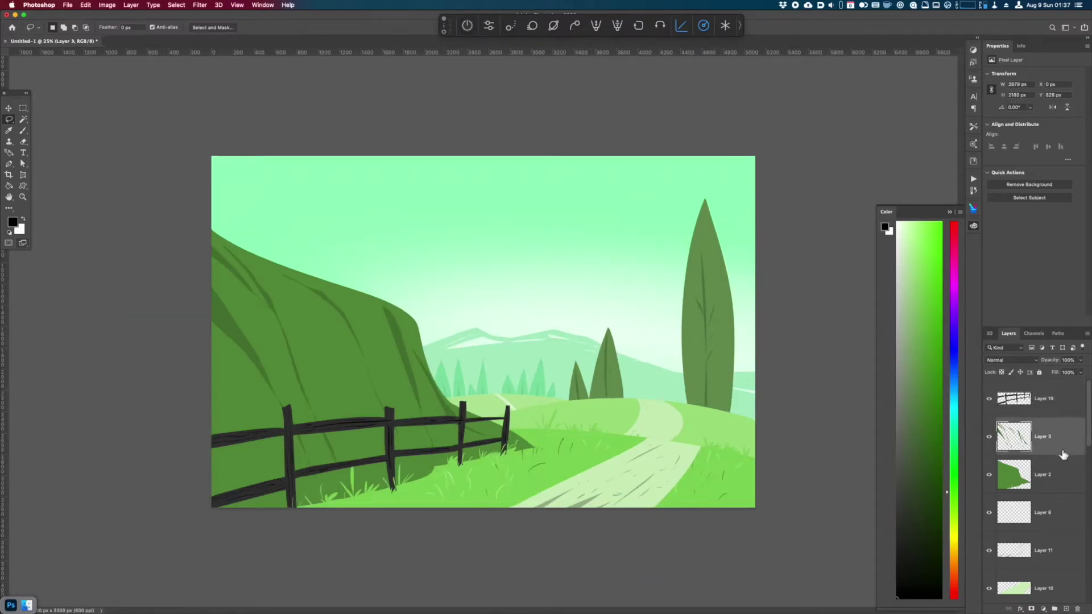
left_click(1066, 412)
key("shift+super+n")
key("Return")
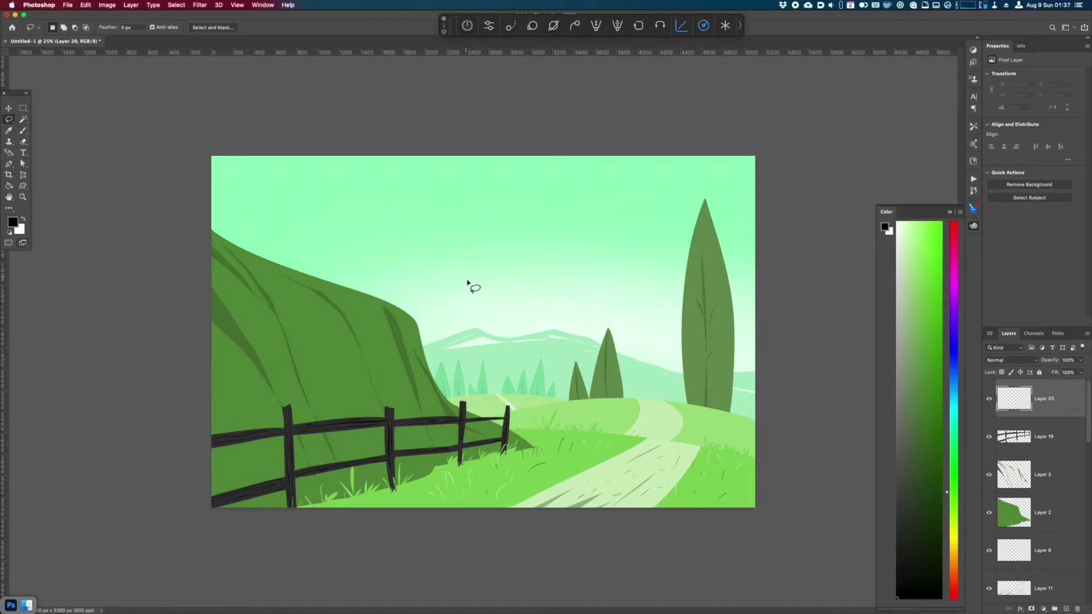
- Lasso a cluster of rounded bushes along the cliff's upper edge and copy it from the sky's Layer 1 to a new layer
left_click(312, 283)
mouse_move(312, 284)
left_mouse_down()
mouse_move(344, 272)
mouse_move(368, 297)
mouse_move(354, 295)
mouse_move(391, 304)
mouse_move(358, 276)
mouse_move(370, 256)
mouse_move(393, 269)
mouse_move(387, 305)
mouse_move(407, 291)
mouse_move(411, 319)
mouse_move(319, 260)
mouse_move(302, 274)
mouse_move(335, 253)
mouse_move(340, 281)
mouse_move(370, 253)
left_mouse_up()
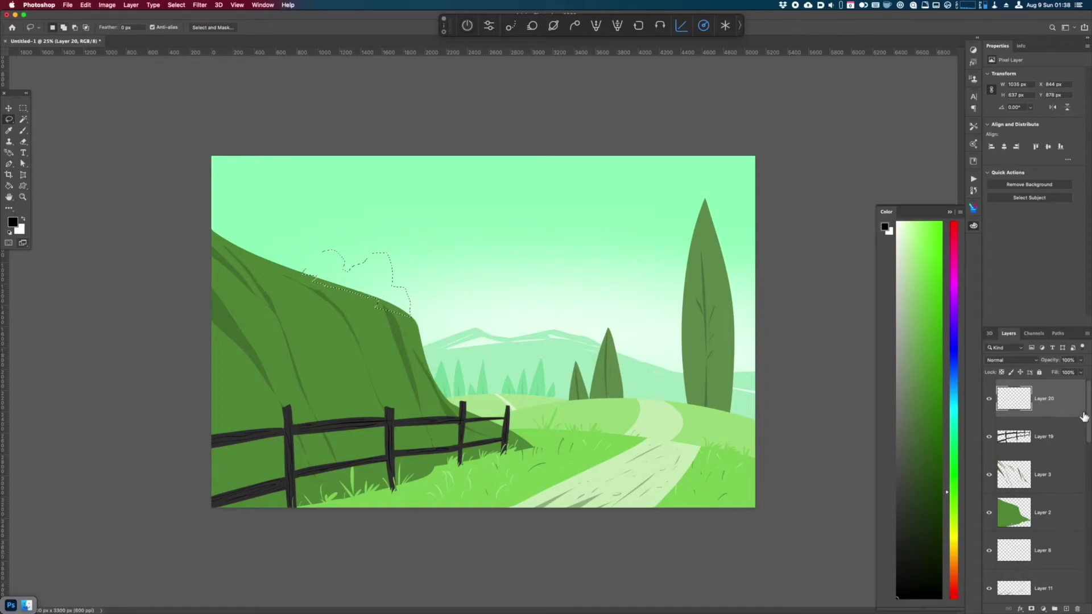
left_click_drag(1086, 418, 1084, 603)
left_click(1052, 559)
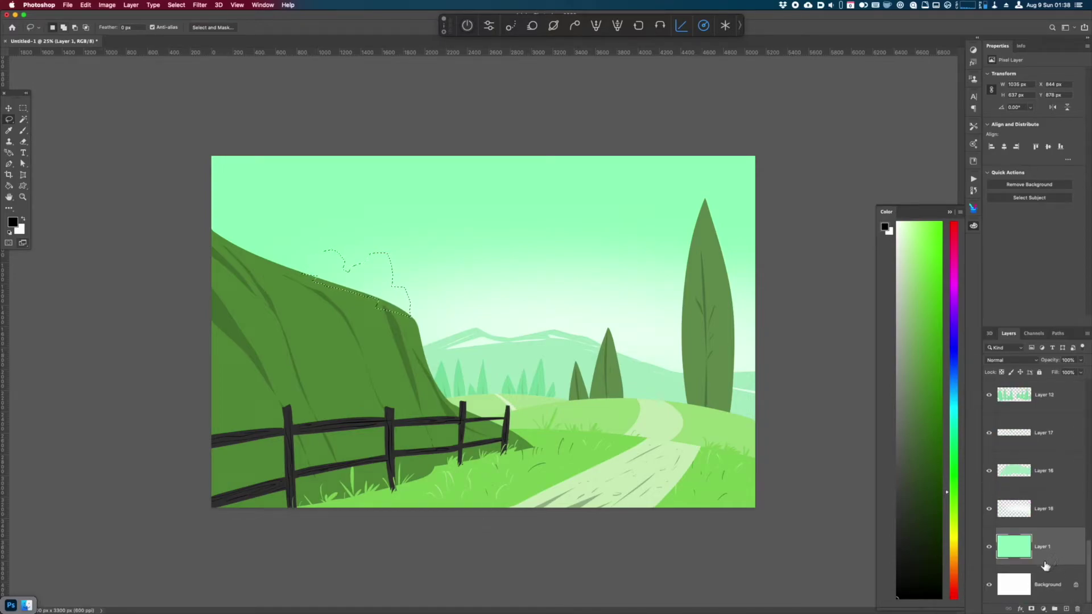
key("ctrl+j")
- Darken the bush copy strongly with Hue/Saturation lightness and move its layer above the white glow on Layer 18
key("ctrl+u")
left_click_drag(815, 556, 800, 557)
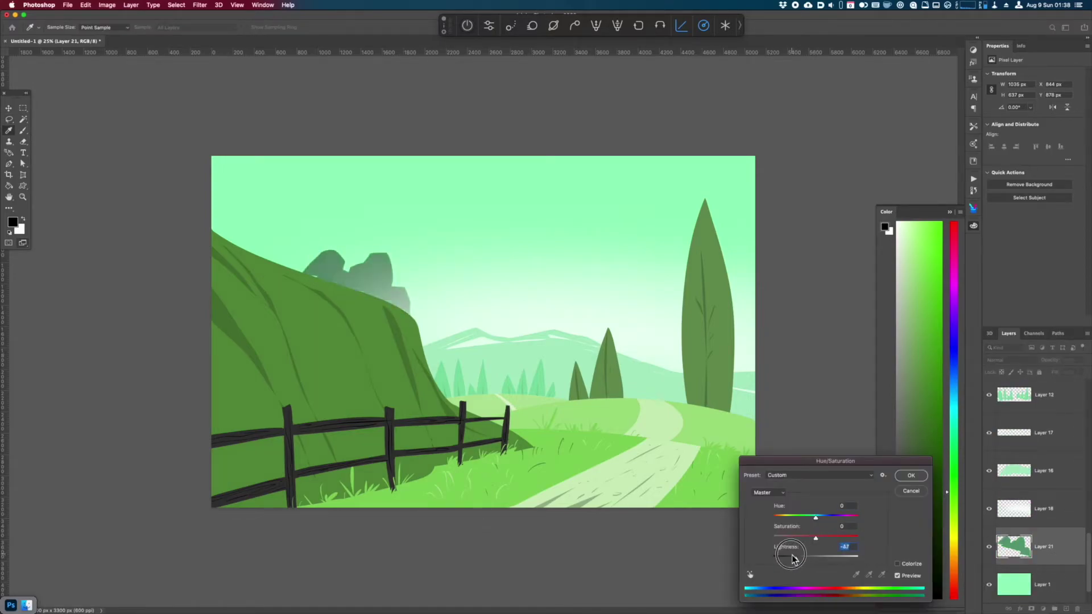
left_click(912, 477)
key("ctrl+bracketright")
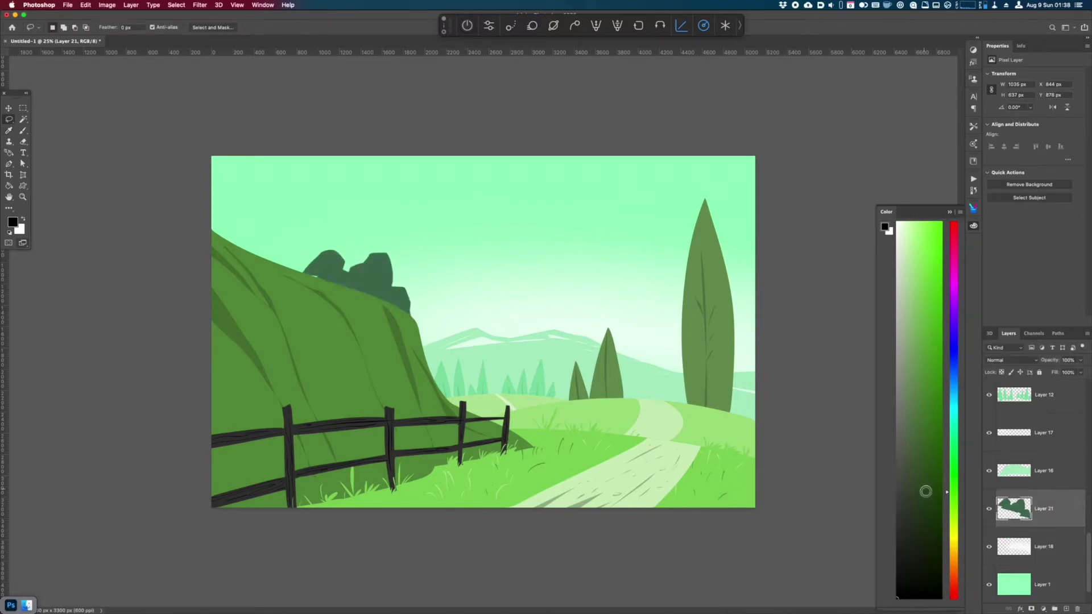
- Copy lassoed shadow facets of the clifftop rocks to a new layer and darken them with Hue/Saturation lightness -34
key("b")
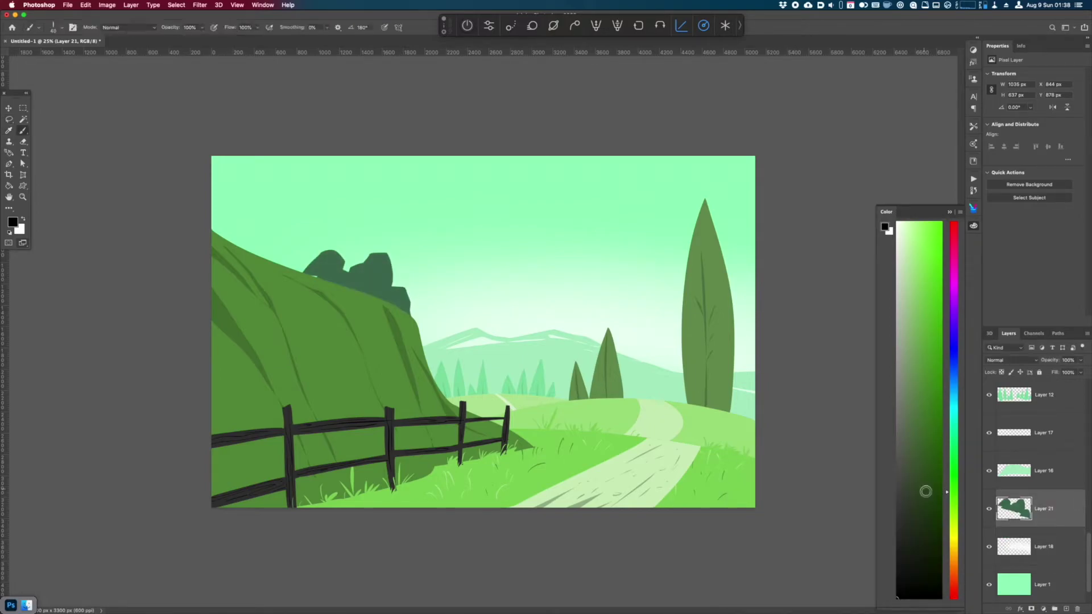
left_click(307, 274, "alt")
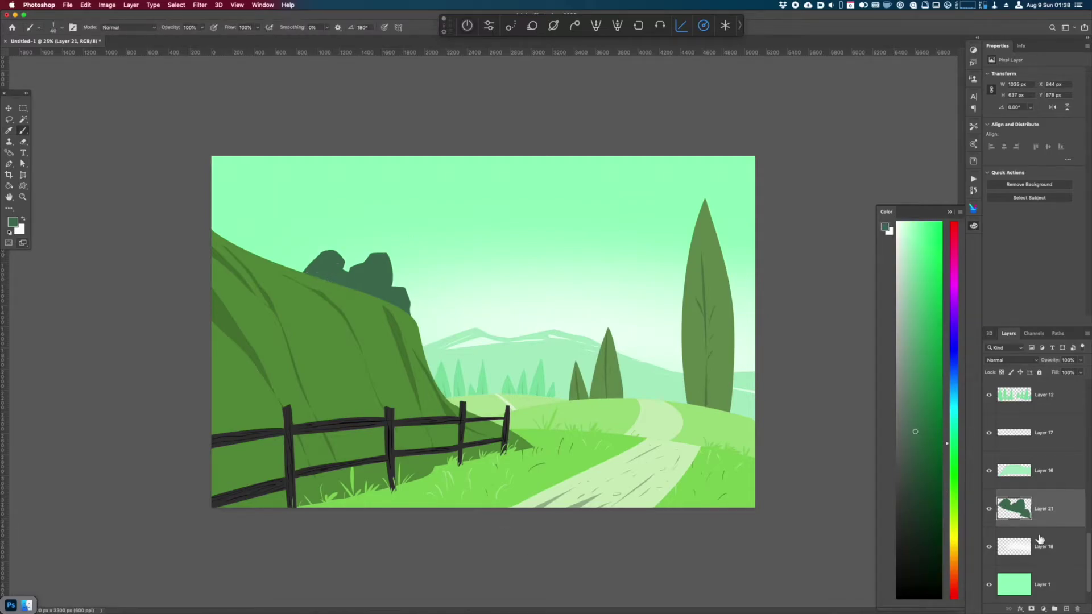
key("l")
mouse_move(384, 268)
left_mouse_down()
mouse_move(359, 276)
mouse_move(364, 262)
mouse_move(341, 282)
mouse_move(355, 250)
mouse_move(299, 274)
mouse_move(336, 237)
mouse_move(367, 251)
left_mouse_up()
mouse_move(388, 290)
left_mouse_down()
mouse_move(406, 299)
mouse_move(383, 309)
mouse_move(403, 293)
left_mouse_up()
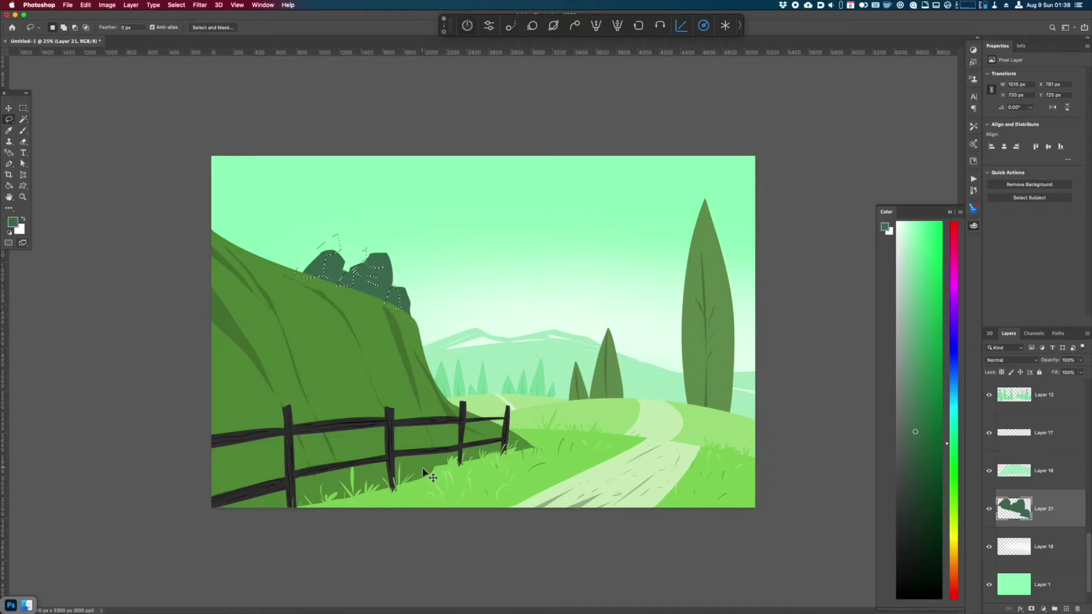
key("ctrl+j")
key("ctrl+u")
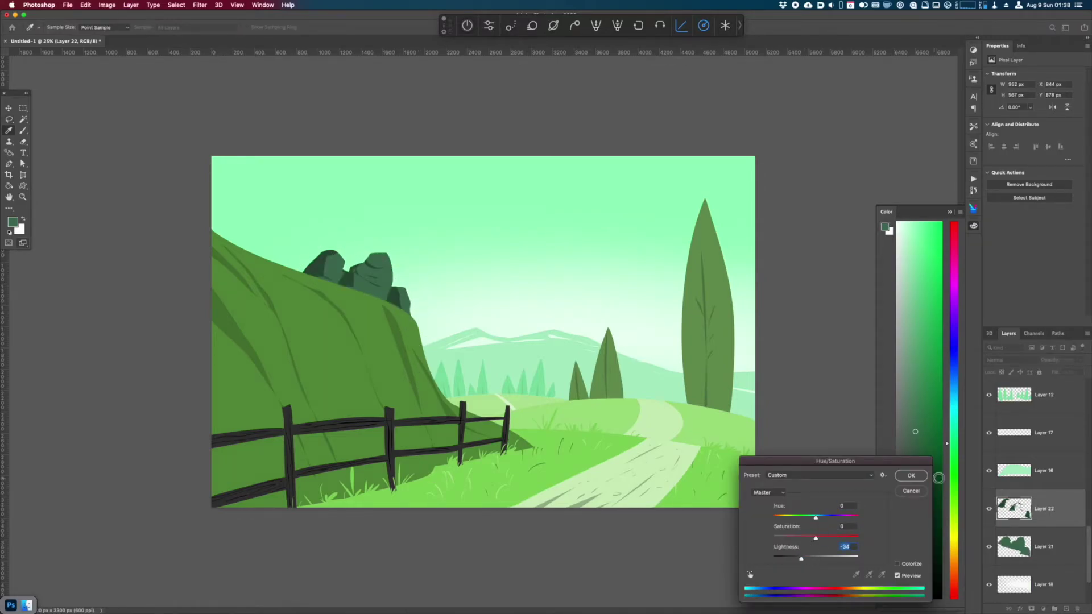
left_click(921, 478)
- Brush thin dark crack lines over the clifftop rocks on Layer 22, using their sampled shadow green and near-black
key("i")
left_click(324, 263)
key("b")
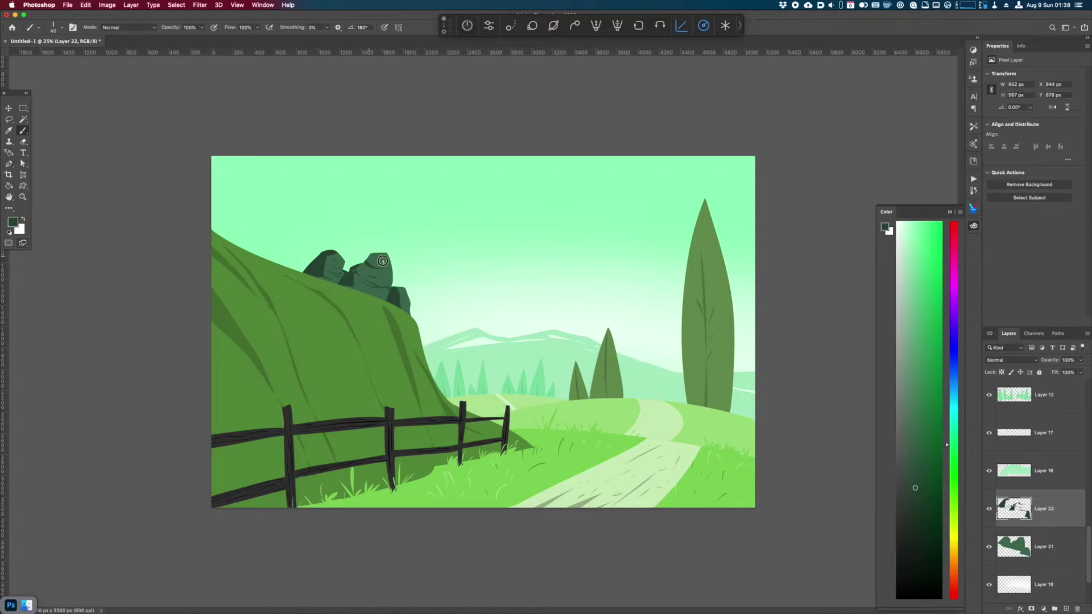
mouse_move(399, 298)
left_mouse_down()
mouse_move(408, 313)
mouse_move(403, 291)
left_mouse_up()
left_click(896, 579)
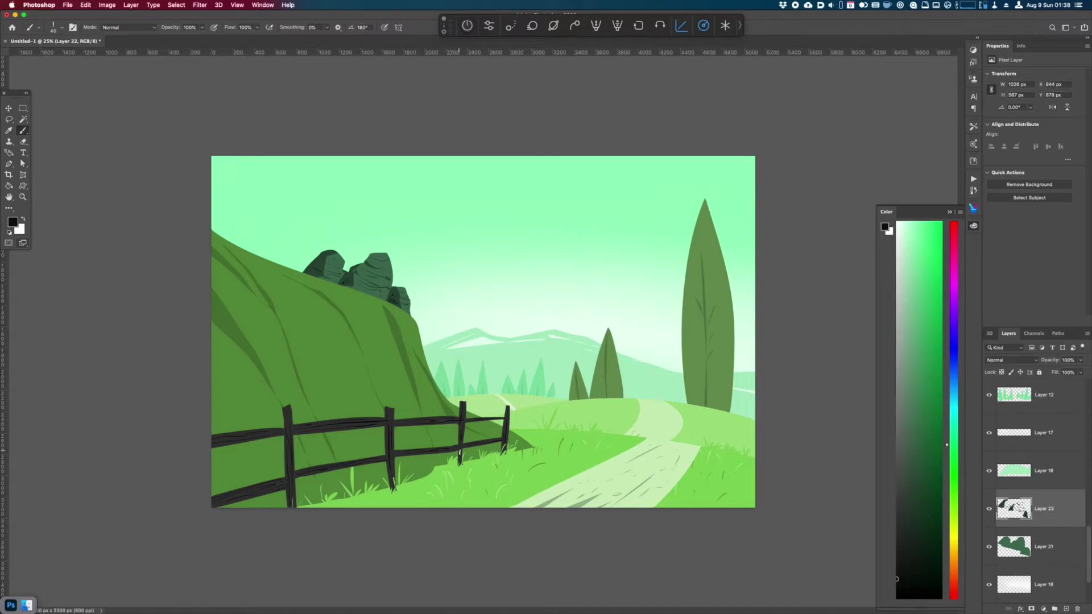
- On a new layer above the rocks, lasso a small grass clump at their base and fill it with the cliff's green
scroll(1087, 546, "down", 2)
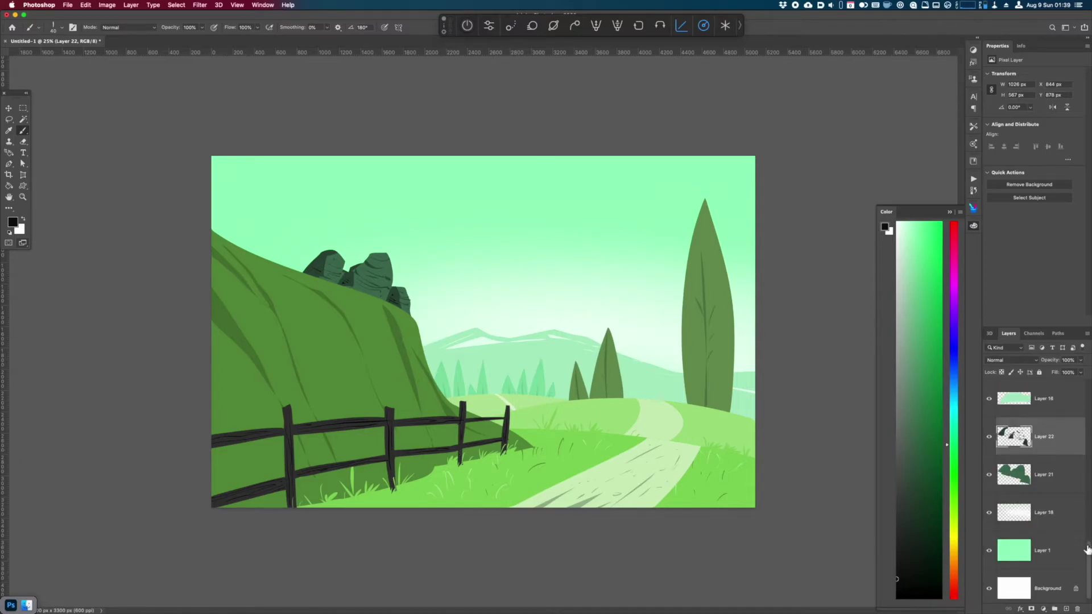
key("super+shift+n")
key("Return")
key("l")
left_click_drag(304, 272, 317, 284)
key("i")
left_click(353, 302)
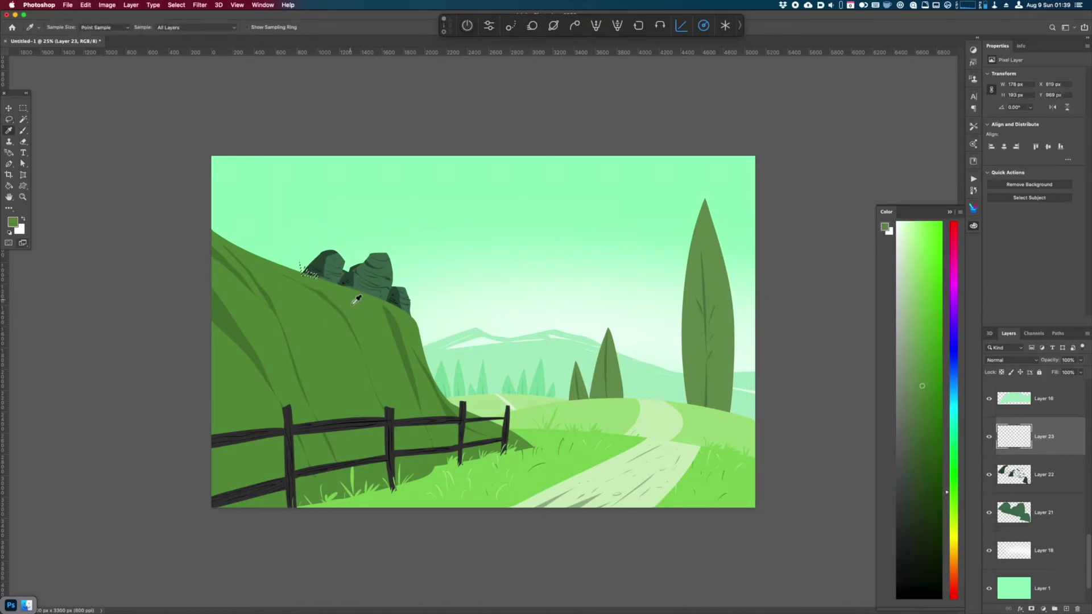
key("alt+BackSpace")
key("super+d")
- Brush thin green grass blades along the base of the clifftop rocks, from the first rock to the cliff edge
key("b")
mouse_move(338, 276)
left_mouse_down()
mouse_move(367, 295)
mouse_move(375, 276)
mouse_move(381, 306)
mouse_move(389, 298)
mouse_move(417, 314)
left_mouse_up()
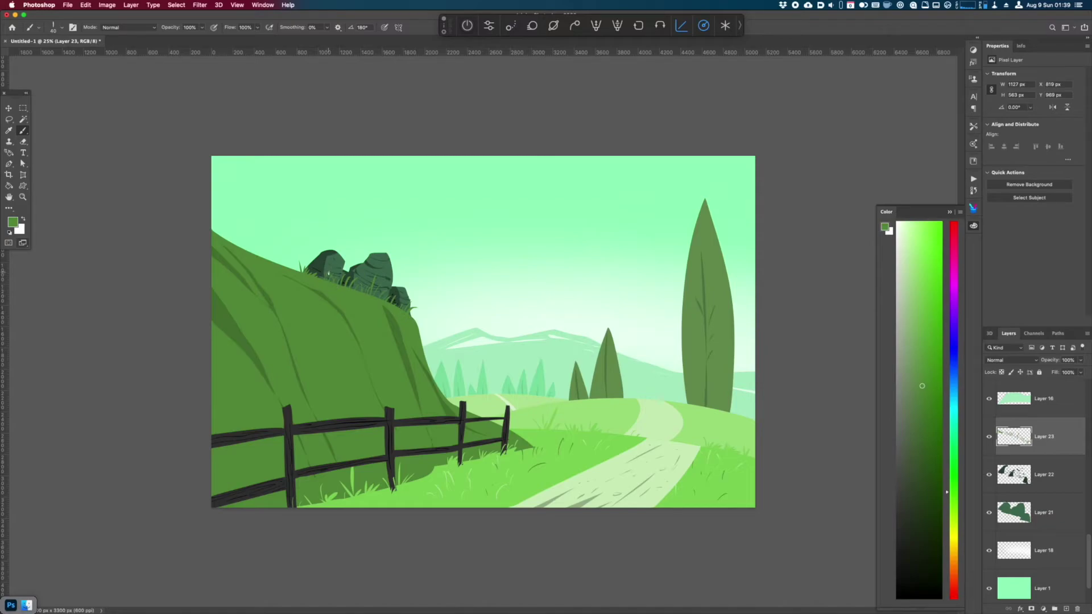
mouse_move(311, 279)
left_mouse_down()
mouse_move(290, 265)
mouse_move(315, 253)
left_mouse_up()
- Add an empty layer above the rocks' grass layer and toggle the proof view to check the painting's values
scroll(1062, 515, "up", 2)
key("alt+shift+super+n")
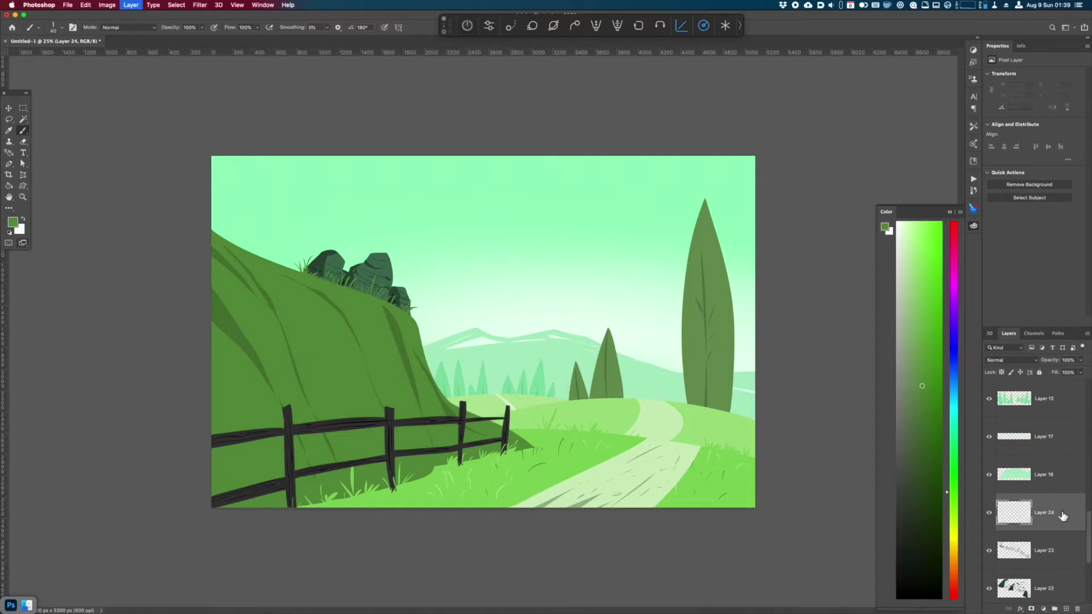
key("super+minus")
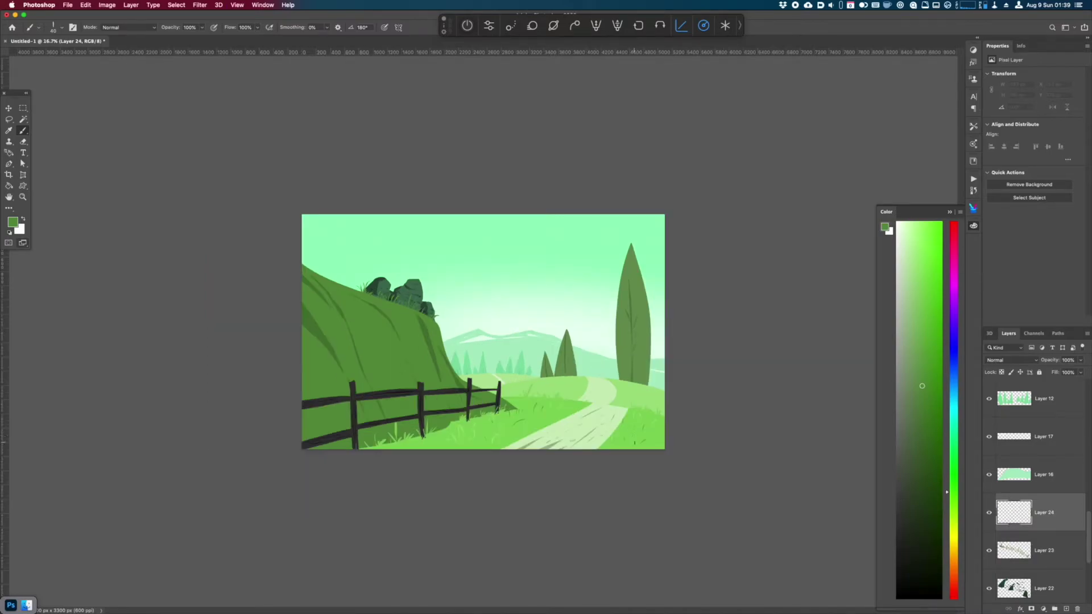
key("super+y")
key("super+y")
left_click_drag(1089, 524, 1088, 492)
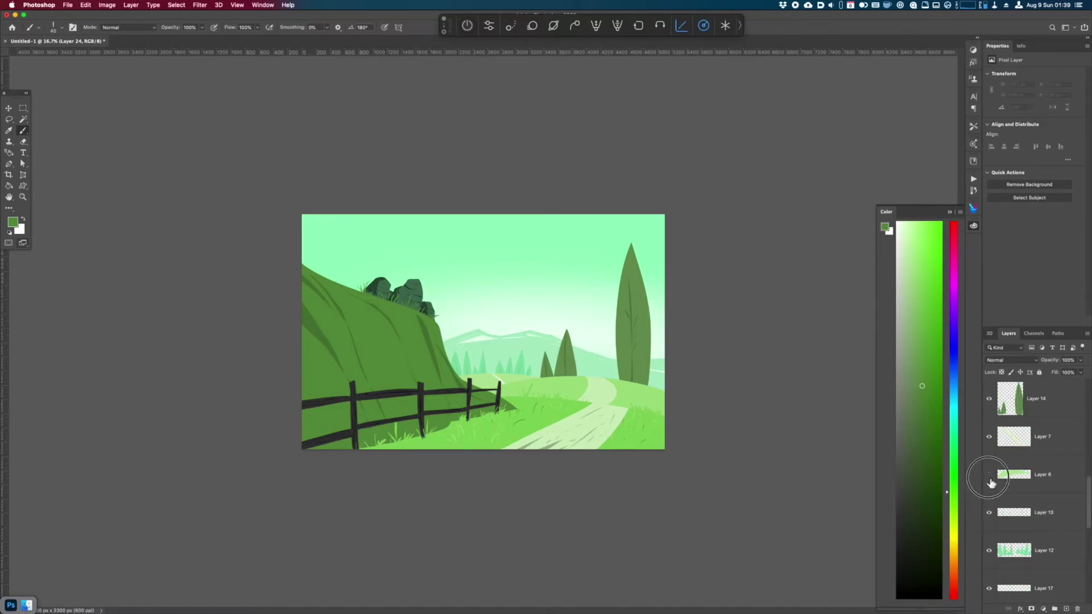
left_click_drag(1088, 499, 1089, 473)
left_click(1056, 448)
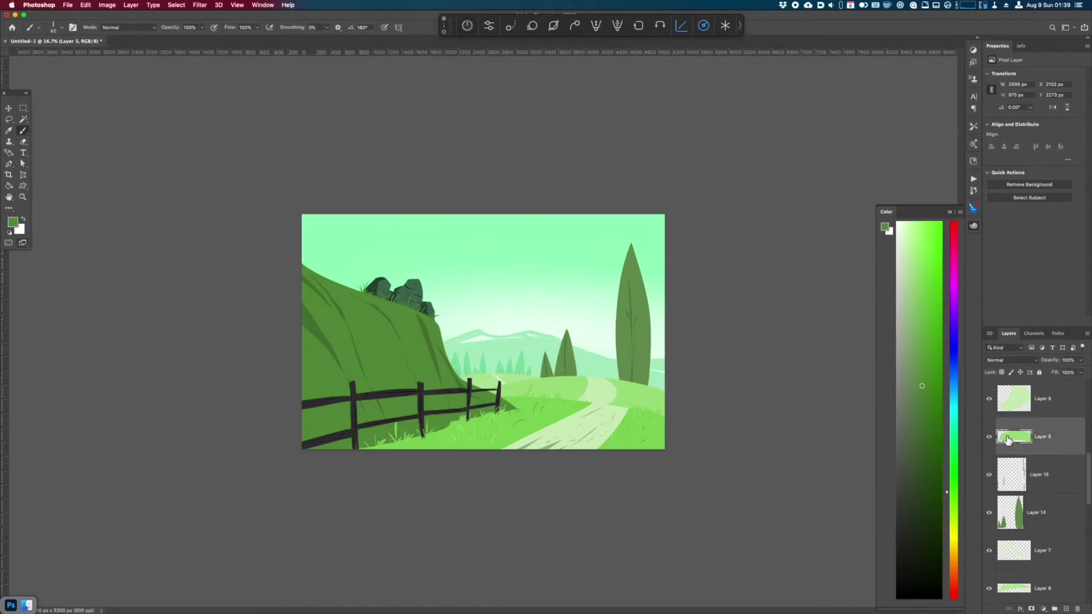
key("super+u")
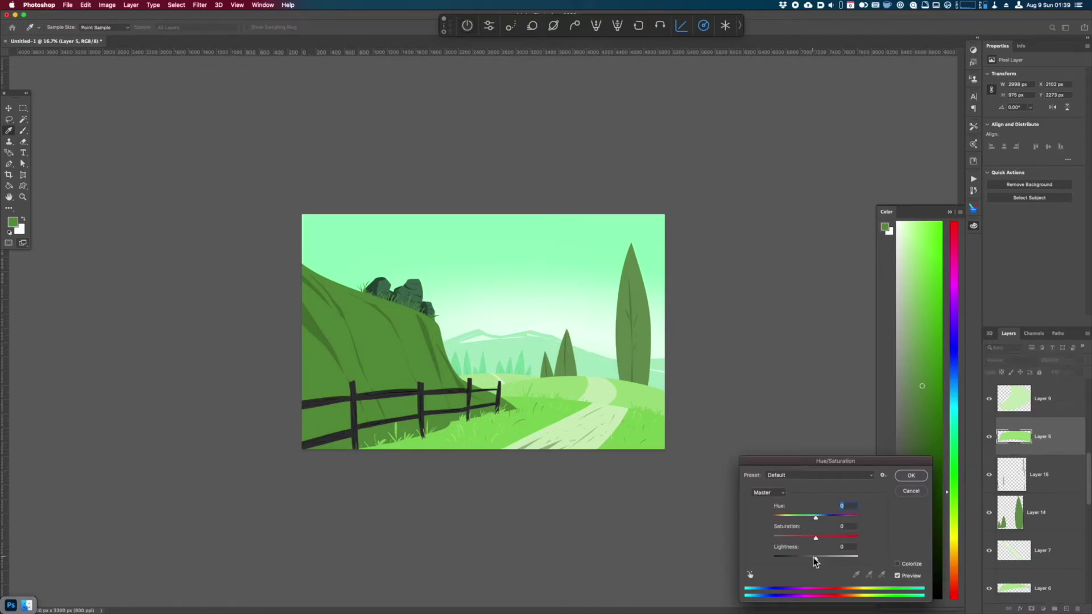
left_click_drag(815, 558, 813, 562)
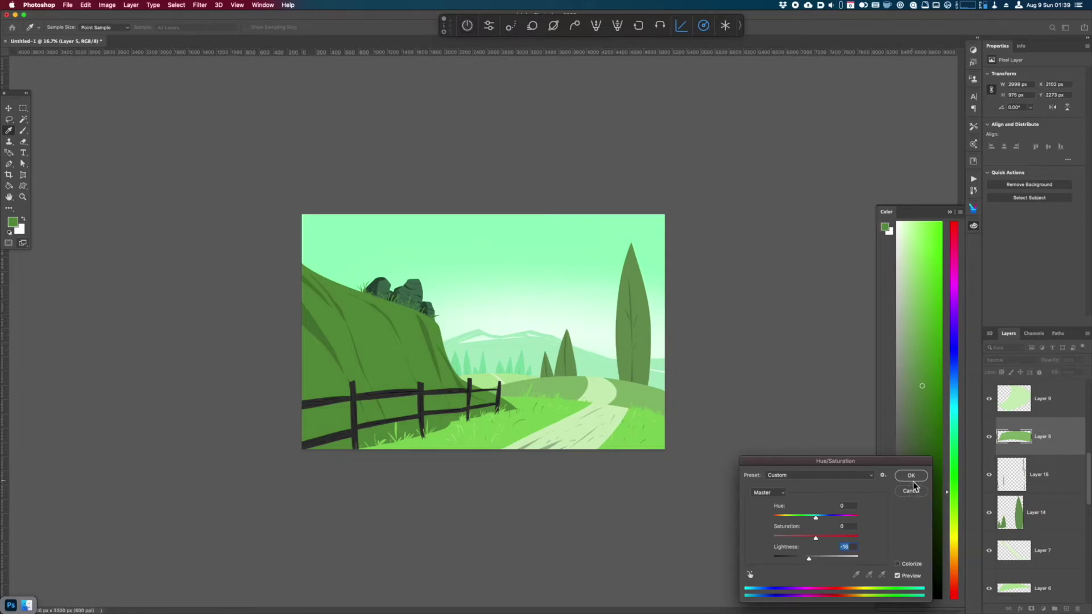
mouse_move(815, 538)
left_mouse_down()
mouse_move(830, 538)
mouse_move(806, 558)
mouse_move(834, 538)
mouse_move(806, 556)
left_mouse_up()
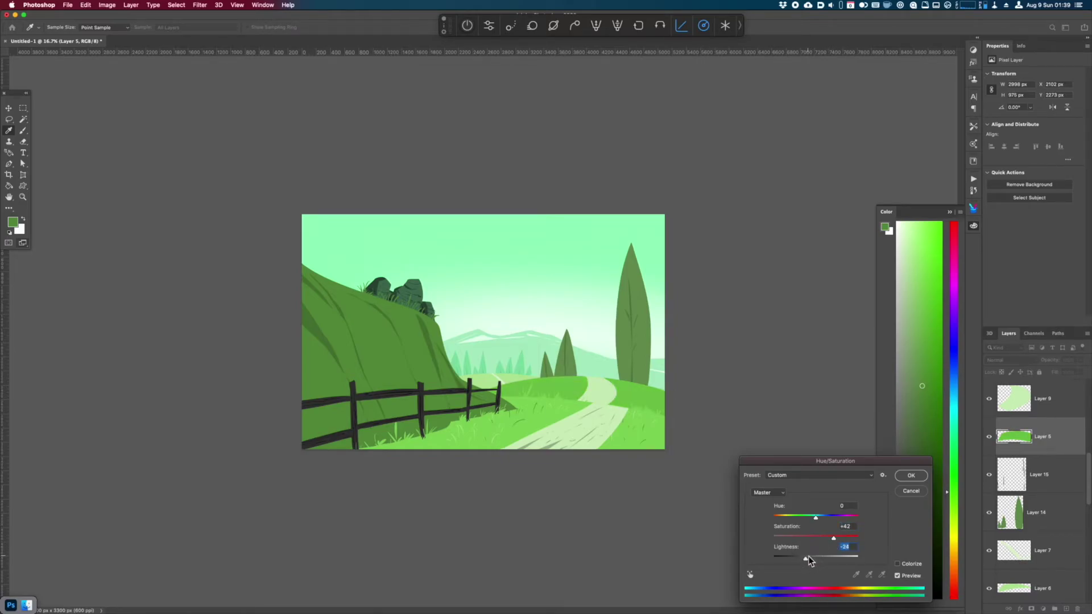
left_click_drag(813, 559, 816, 558)
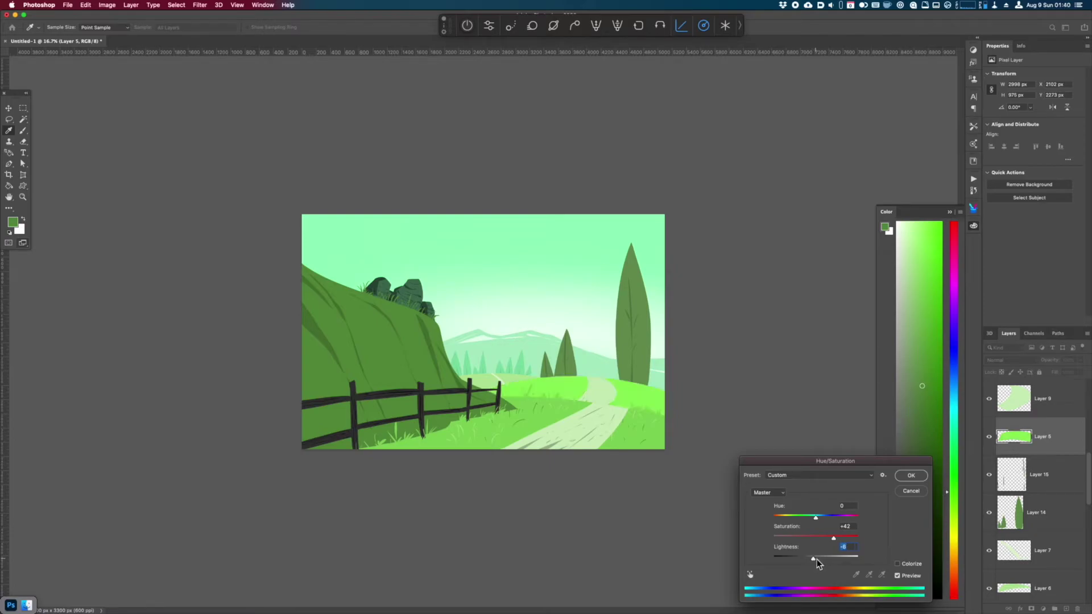
left_click(912, 491)
- Darken the foreground meadow on Layer 4 slightly with Hue/Saturation lightness and check its values in the proof view
mouse_move(1088, 473)
left_mouse_down()
mouse_move(1085, 571)
mouse_move(1080, 459)
left_mouse_up()
left_click(1044, 442)
left_click(989, 437)
left_click(990, 437)
key("ctrl+u")
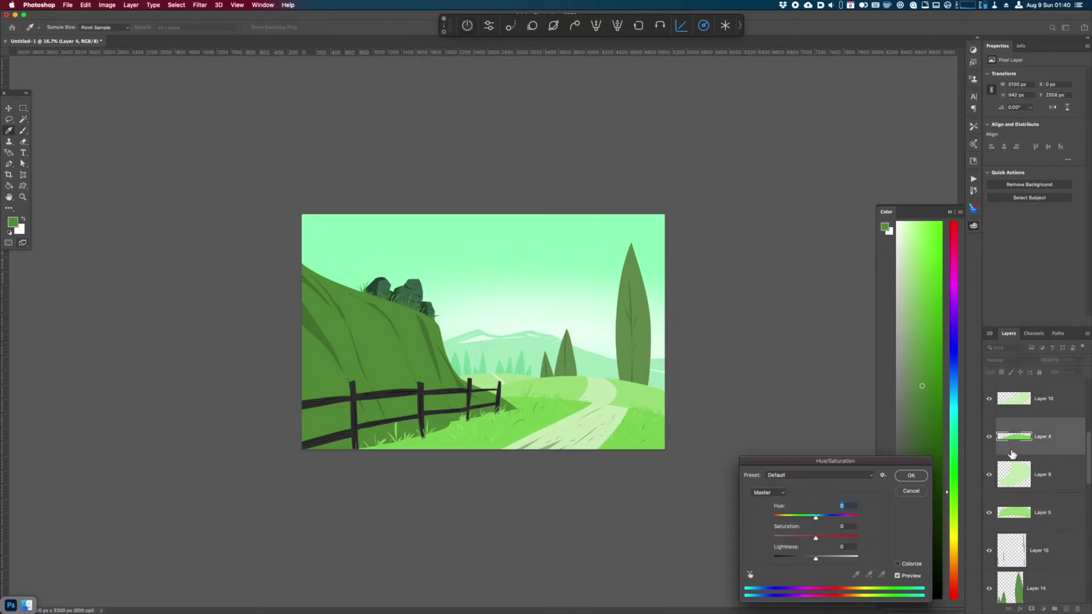
left_click_drag(814, 559, 812, 559)
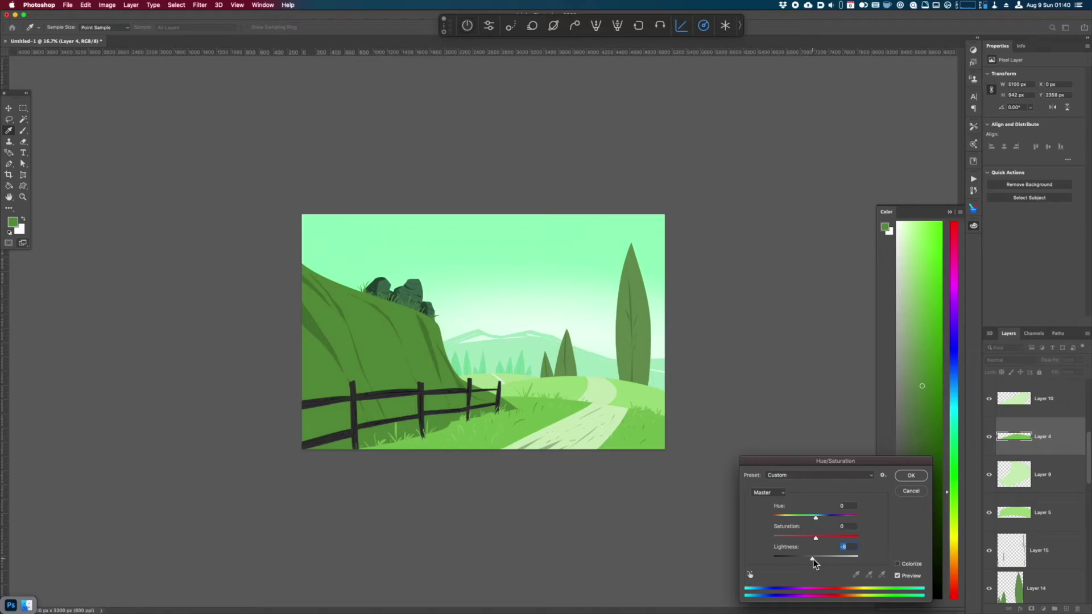
left_click(915, 477)
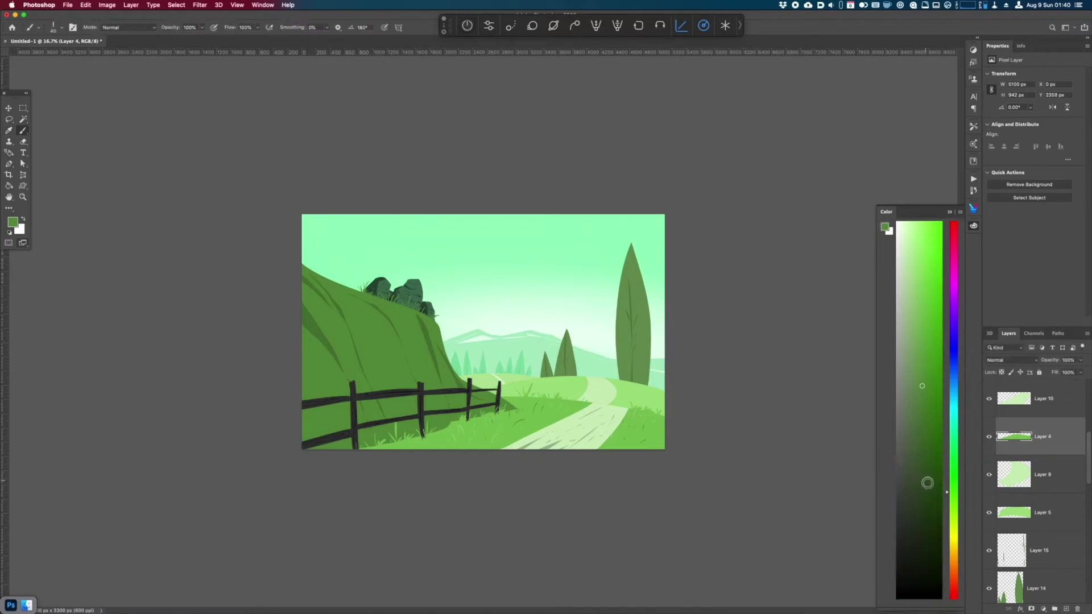
key("super+y")
key("super+y")
- Add a new layer above Layer 20 and brush green grass blades on the foreground meadow on both sides of the path
scroll(1090, 462, "up", 5)
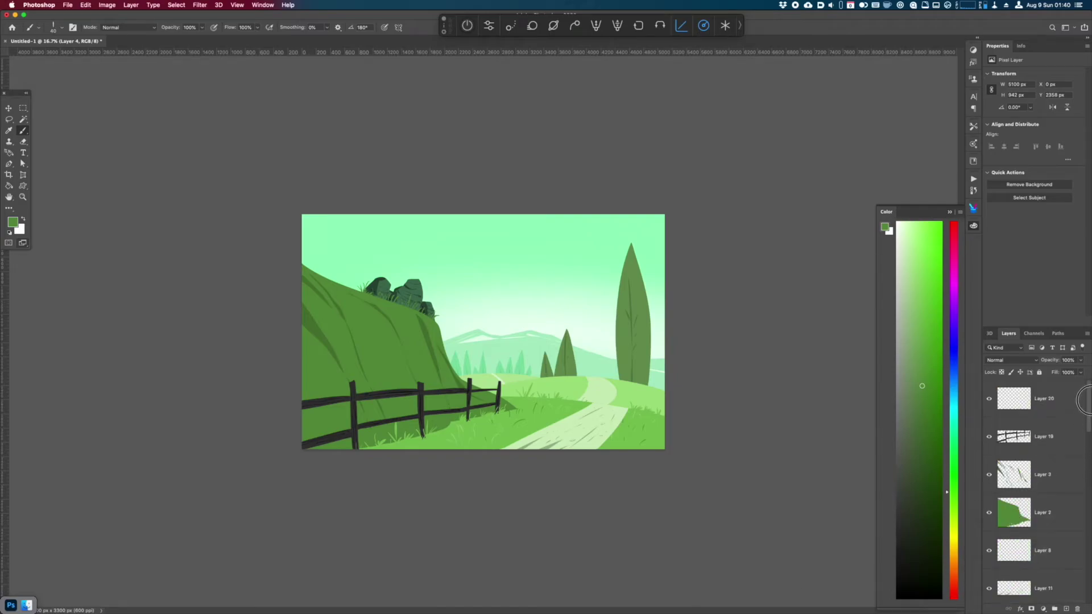
left_click(1072, 404)
key("alt+shift+super+n")
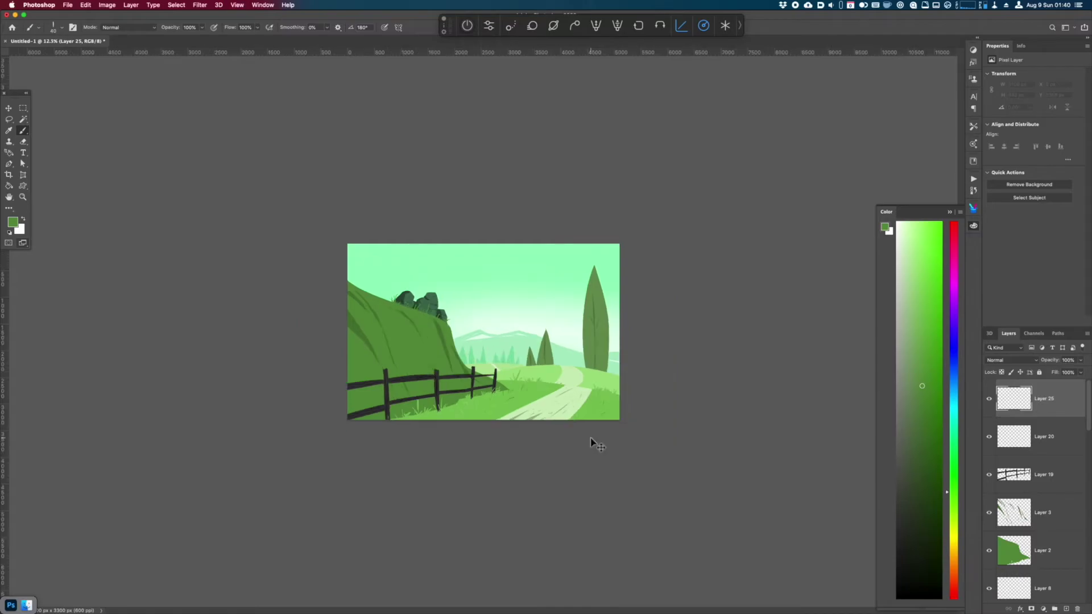
key("super+equal")
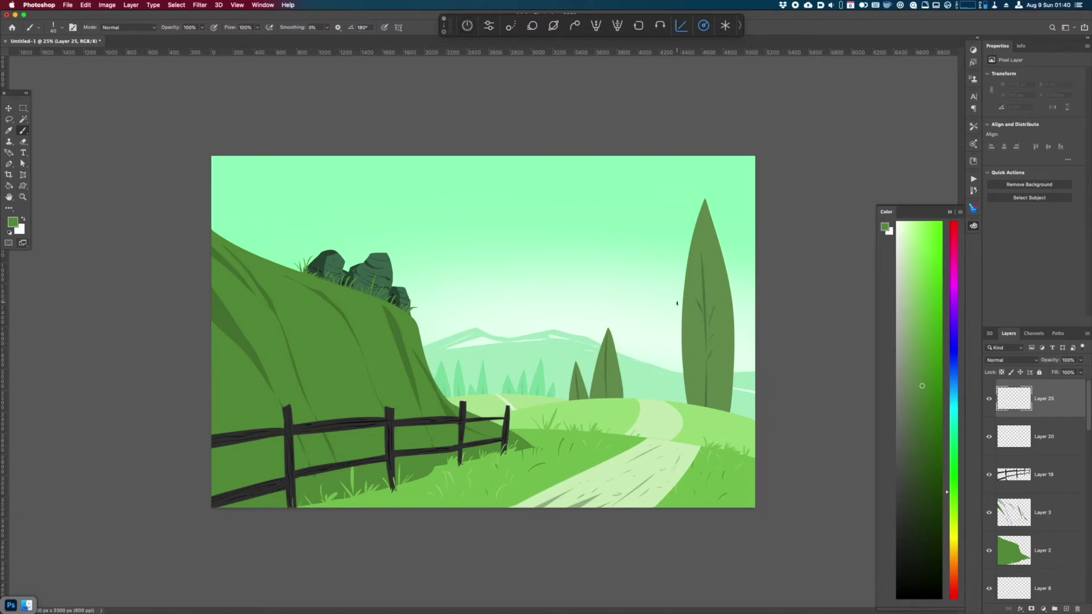
key("super+minus")
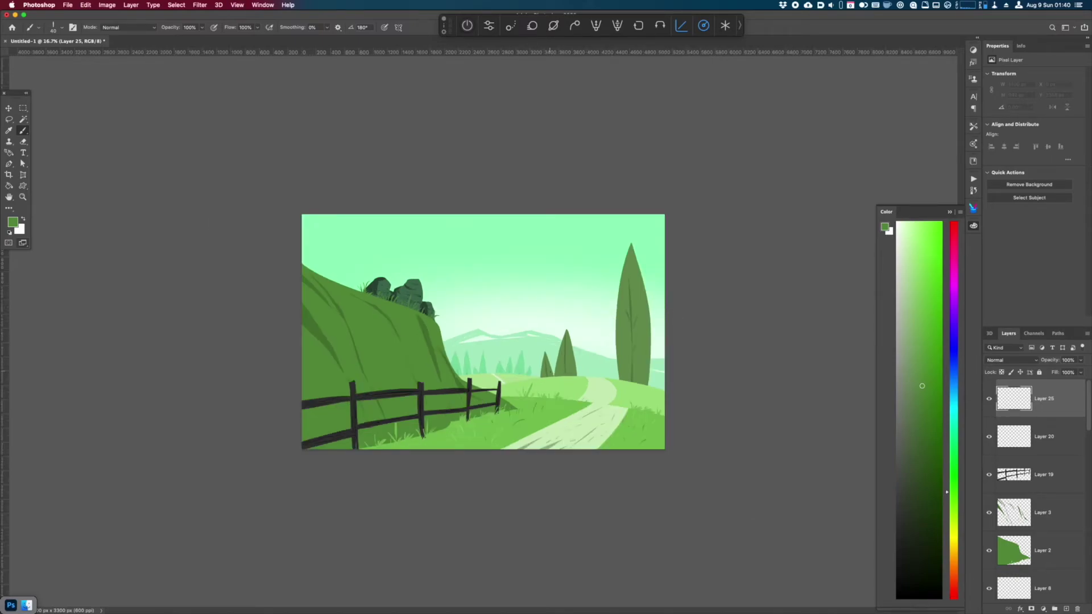
key("i")
key("b")
left_click_drag(517, 438, 544, 423)
mouse_move(614, 421)
left_mouse_down()
mouse_move(617, 412)
mouse_move(653, 435)
mouse_move(626, 462)
left_mouse_up()
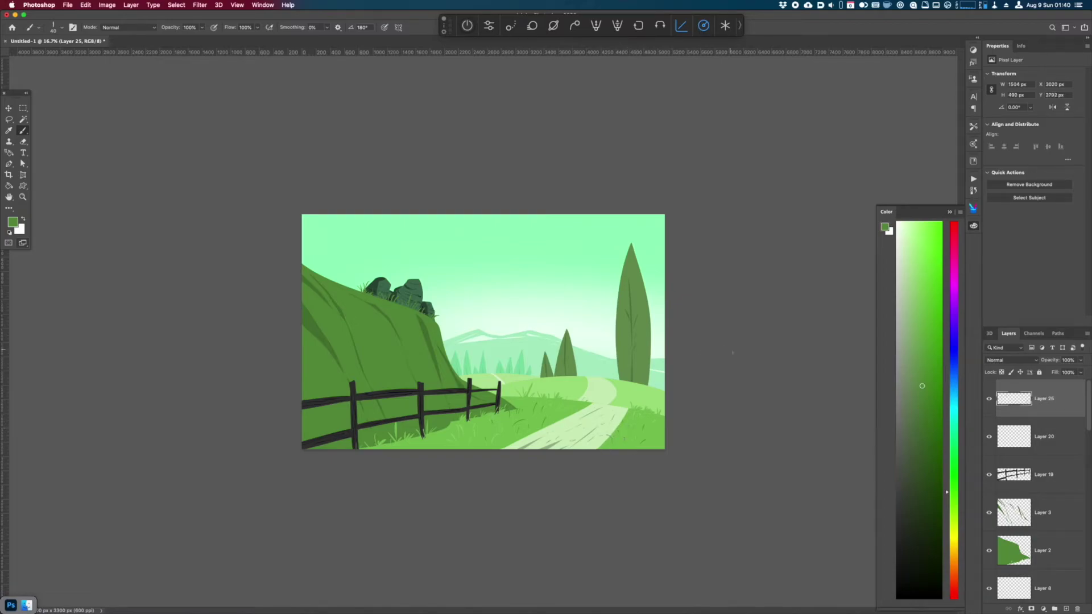
- Brush more grass tufts on the middle hill and along the meadow's right edge near the tall tree
left_click_drag(632, 393, 640, 389)
left_click_drag(563, 389, 517, 383)
key("super+equal")
mouse_move(726, 435)
left_mouse_down()
mouse_move(699, 429)
mouse_move(751, 425)
left_mouse_up()
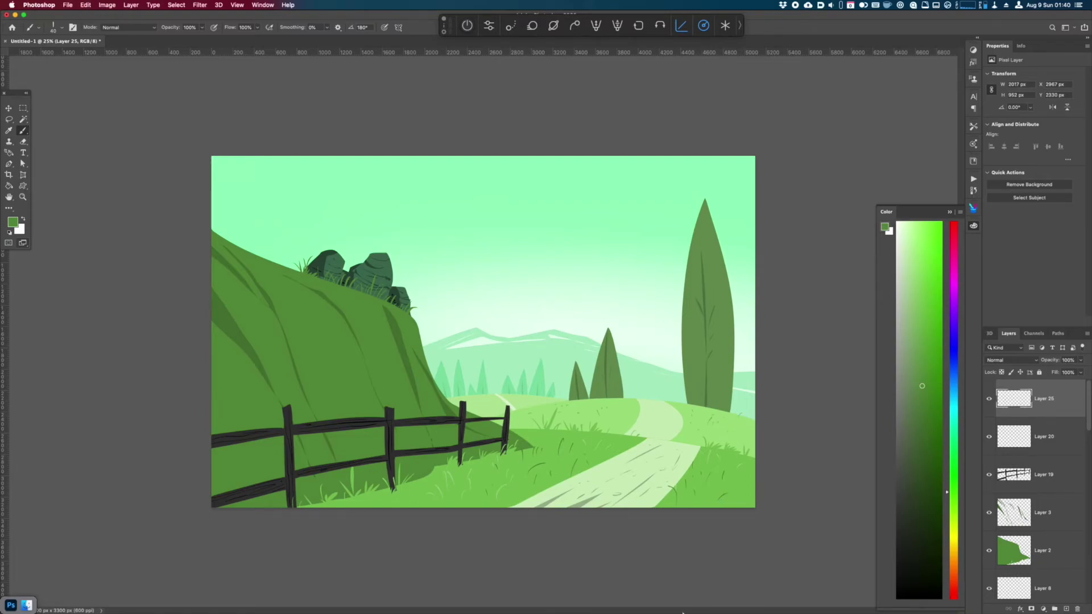
key("super+minus")
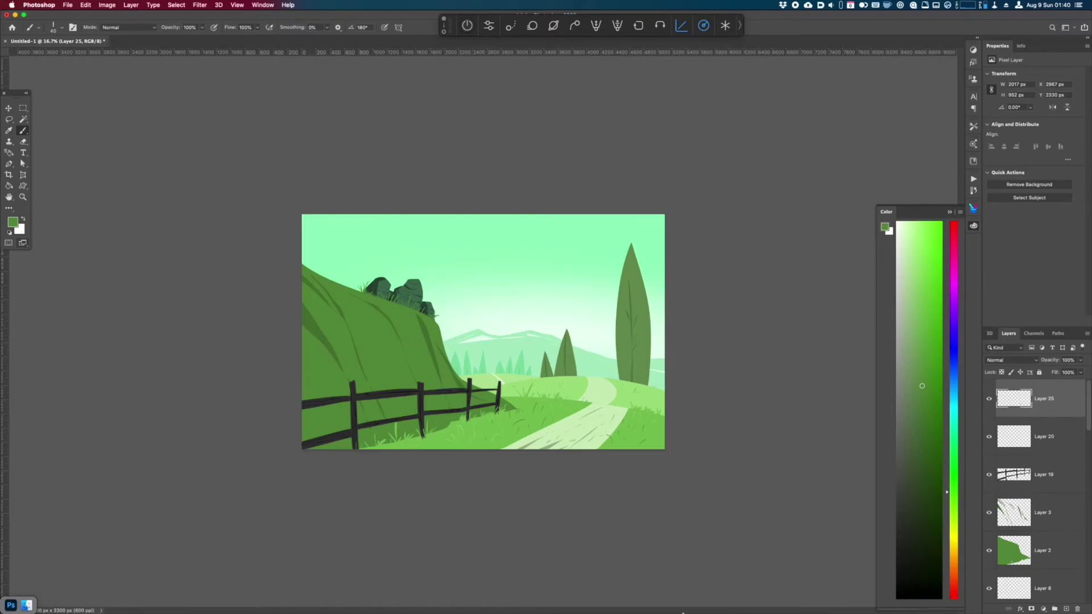
key("super+plus")
key("super+plus")
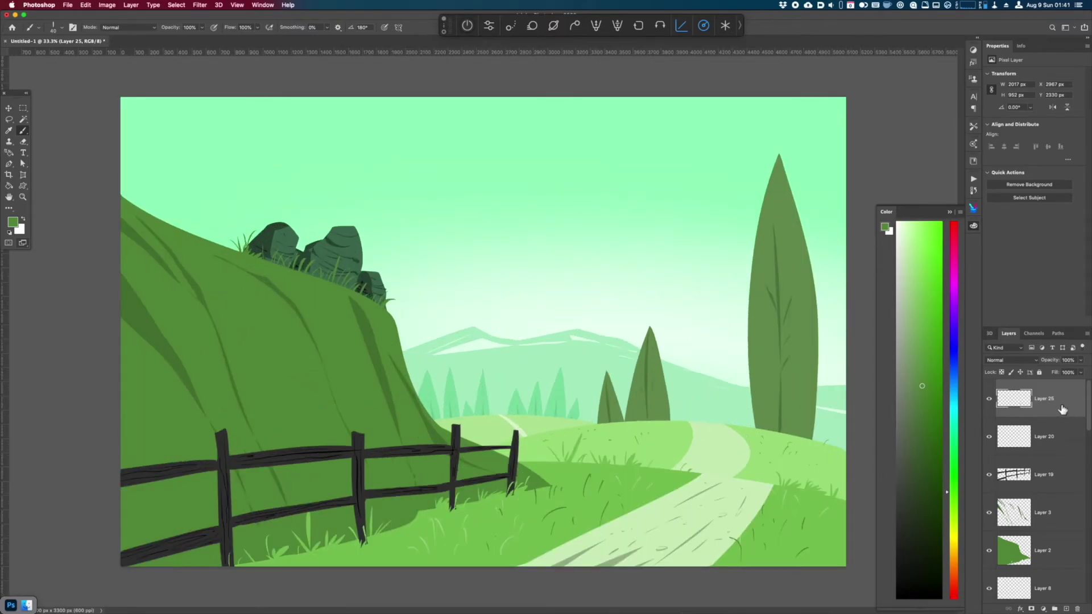
- Rename the meadow grass layer as texture
double_click(1044, 398)
type("texture")
key("Return")
- Create a new layer above the texture layer and set its blend mode to Multiply
key("super+shift+n")
key("Return")
key("super+minus")
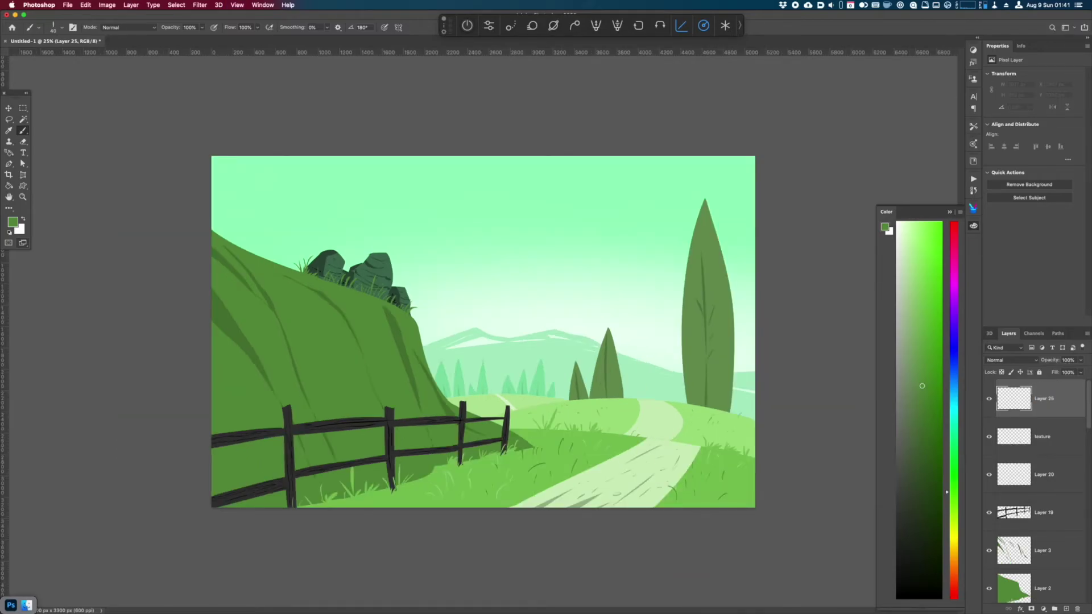
left_click(1010, 360)
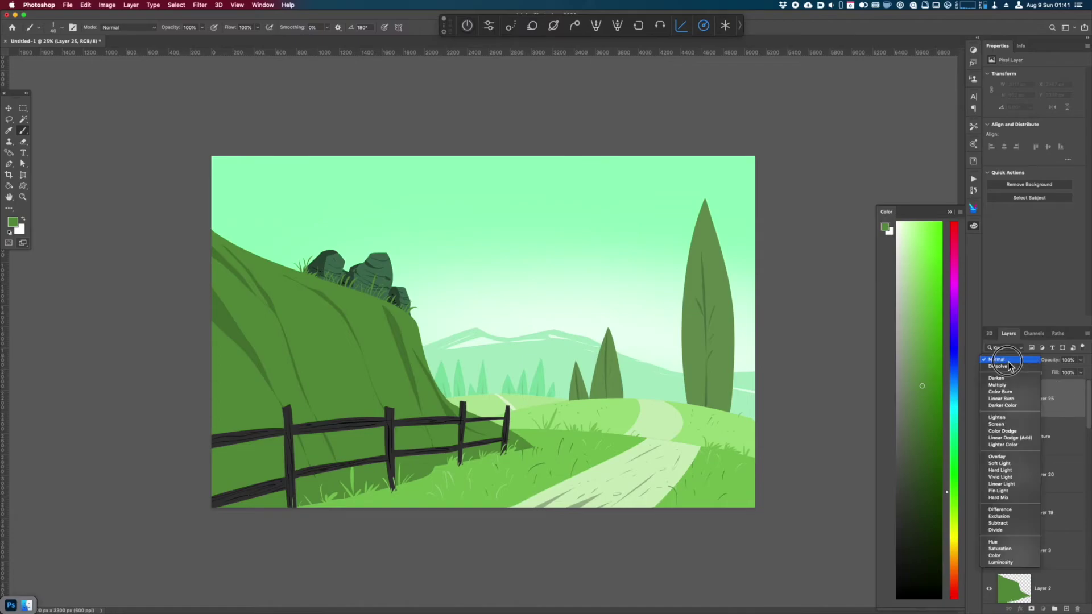
left_click(1017, 386)
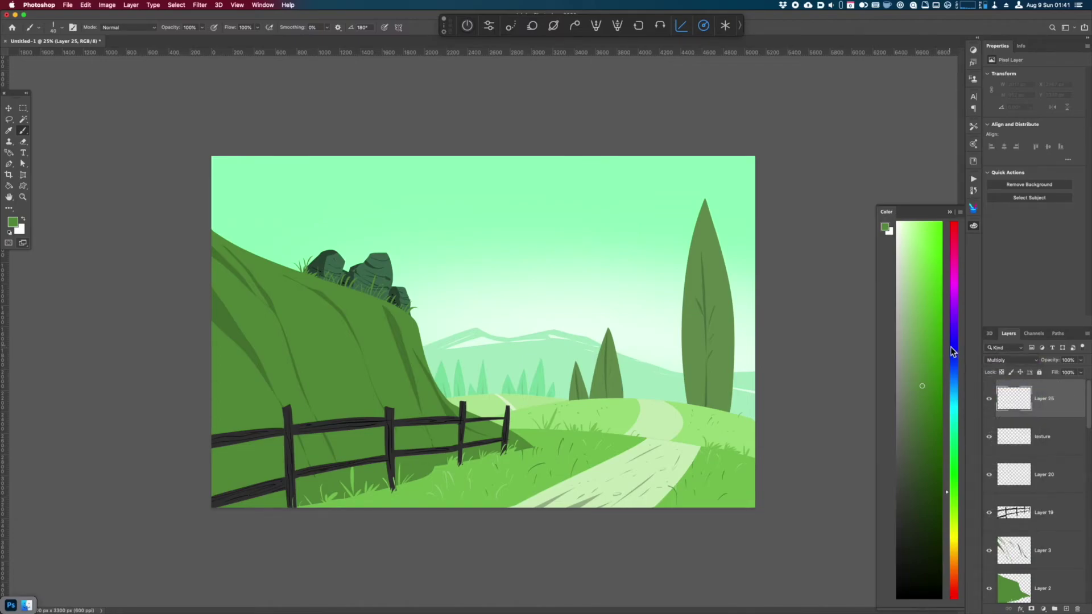
- Shade the painting's lower-left cliff and lower-right corner in dark blue-violet with a large soft Digital Painting brush
left_click_drag(951, 350, 949, 324)
left_click(921, 421)
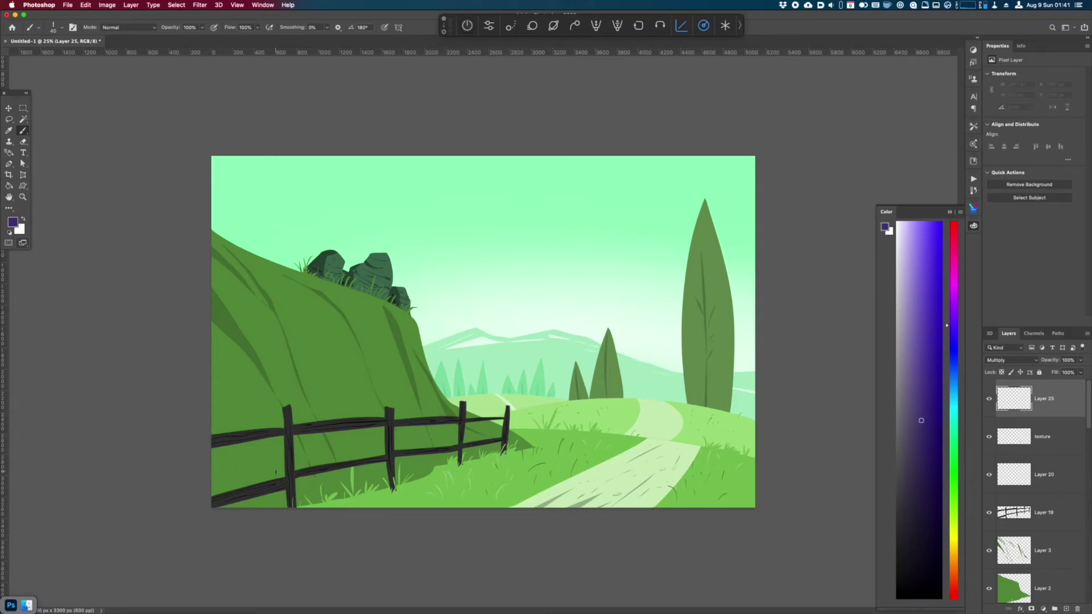
right_click(349, 437)
left_click(287, 514)
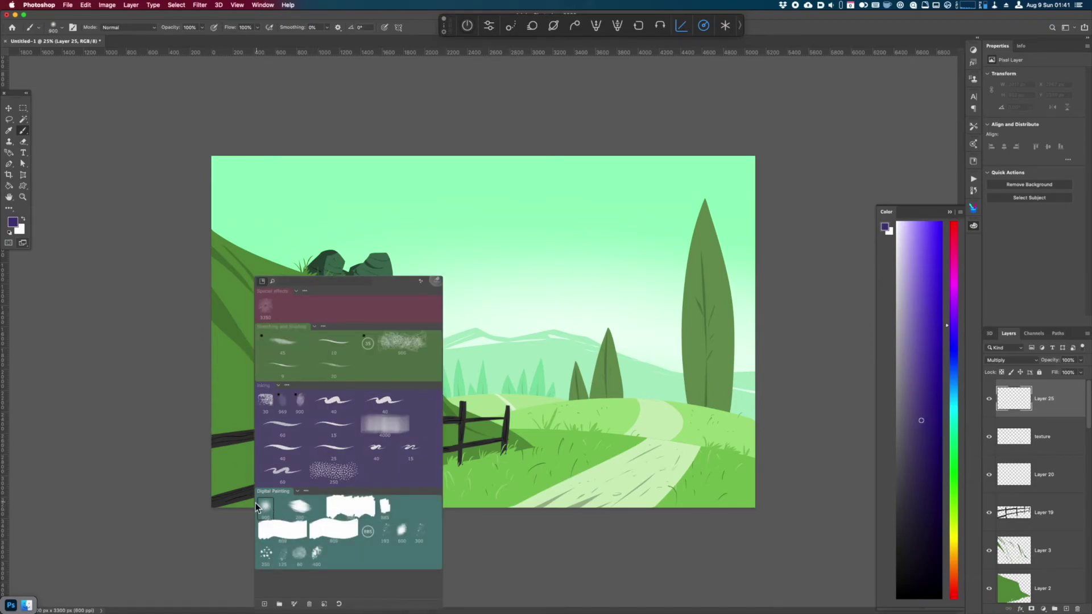
key("Return")
mouse_move(185, 324)
left_mouse_down()
mouse_move(507, 565)
mouse_move(171, 324)
mouse_move(319, 540)
mouse_move(333, 534)
mouse_move(182, 305)
mouse_move(438, 554)
left_mouse_up()
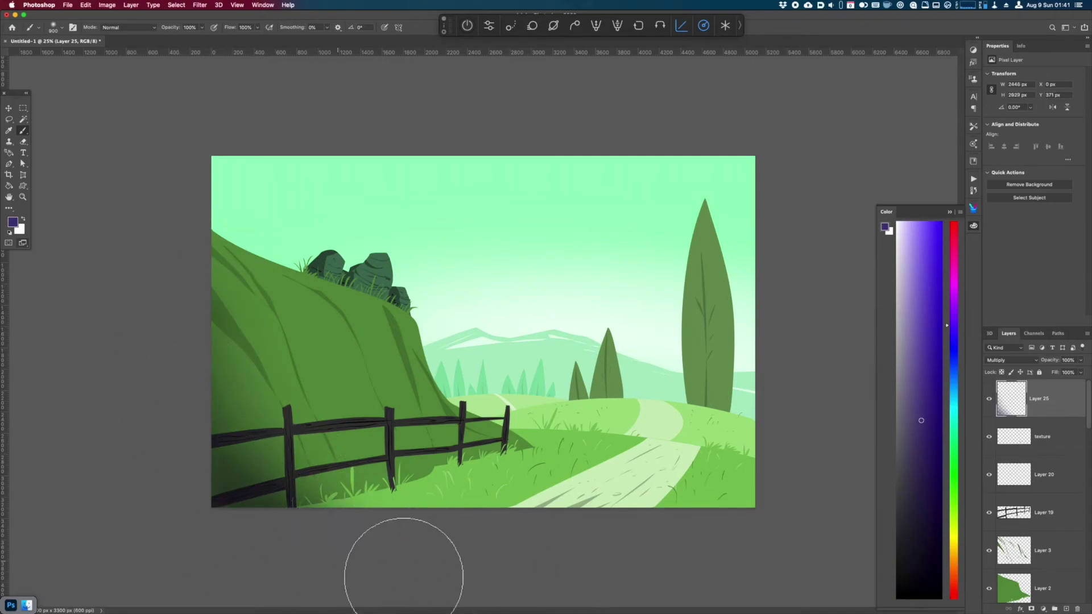
mouse_move(791, 418)
left_mouse_down()
mouse_move(744, 426)
mouse_move(439, 566)
mouse_move(749, 500)
mouse_move(385, 539)
mouse_move(811, 456)
left_mouse_up()
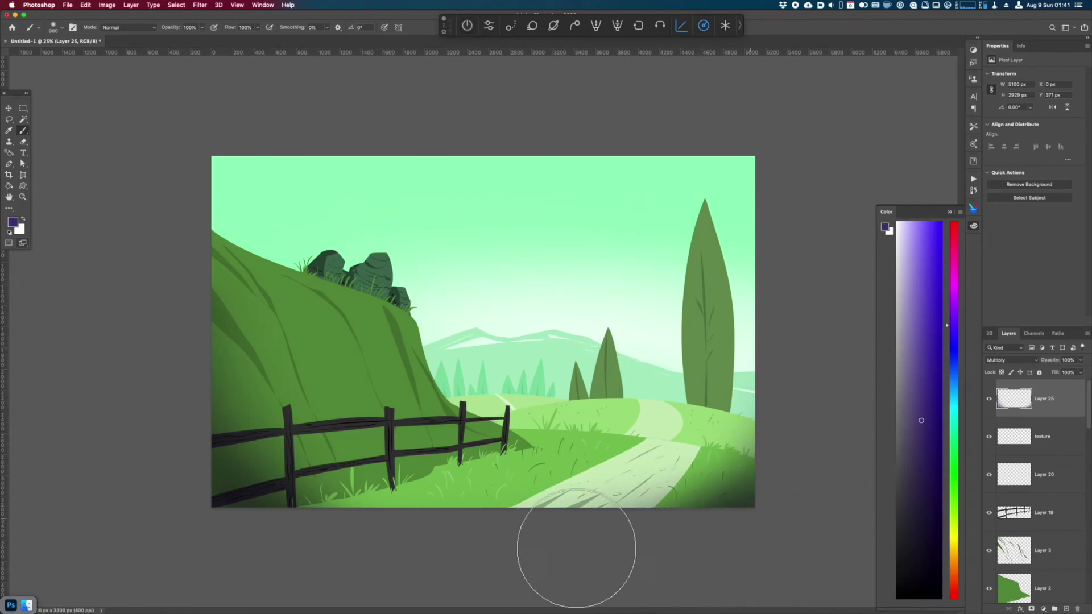
- Extend the dark blue-violet shading along the painting's lower-left edge beneath the fence
mouse_move(258, 510)
left_mouse_down()
mouse_move(279, 475)
mouse_move(561, 541)
mouse_move(224, 378)
mouse_move(334, 521)
left_mouse_up()
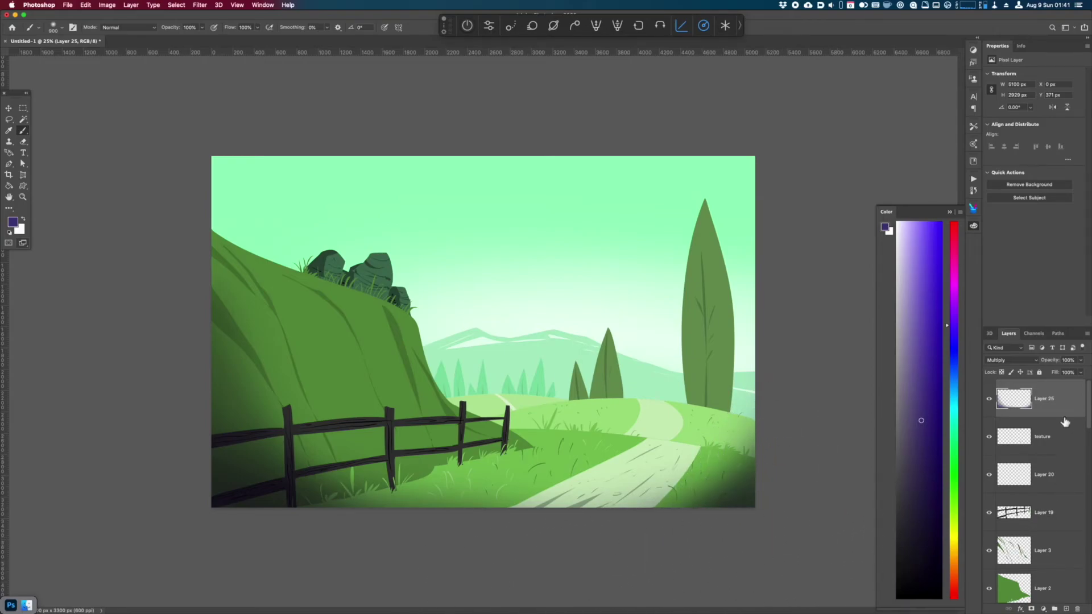
- Create a new layer directly above the texture layer and set its blend mode to Screen
left_click(1051, 447)
key("super+shift+n")
key("Return")
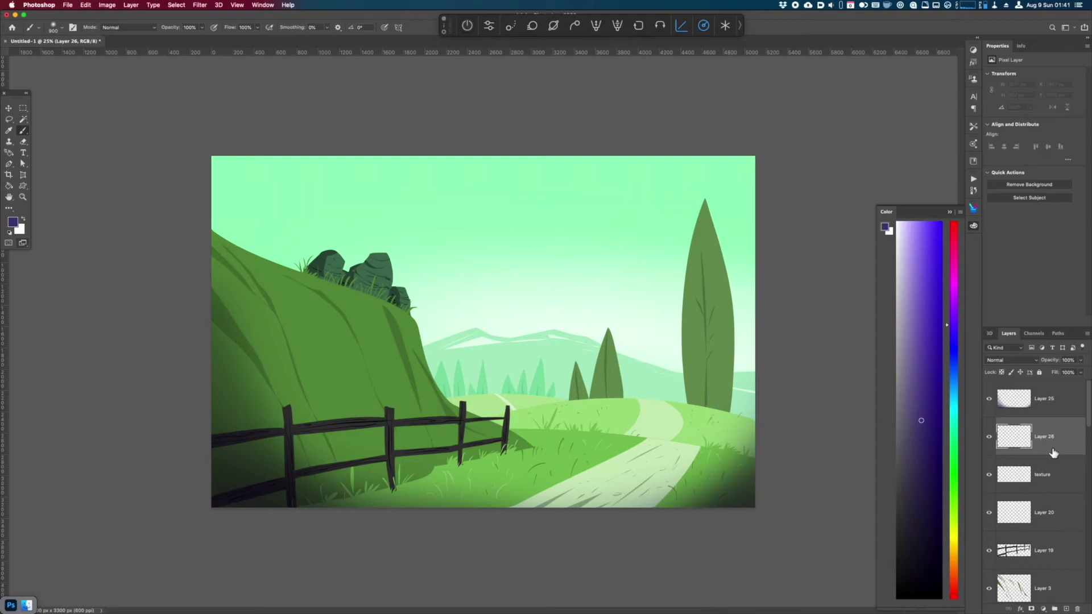
left_click(1004, 360)
left_click(1021, 426)
- Brush a soft bright-magenta glow over the rocks, distant trees, middle hill and fence end, undoing the last stroke
left_click(953, 271)
left_click(937, 222)
mouse_move(557, 341)
left_mouse_down()
mouse_move(627, 505)
mouse_move(622, 481)
mouse_move(511, 408)
mouse_move(552, 337)
mouse_move(491, 306)
mouse_move(673, 453)
mouse_move(656, 476)
mouse_move(583, 395)
mouse_move(695, 462)
mouse_move(660, 548)
mouse_move(648, 445)
mouse_move(716, 420)
mouse_move(671, 562)
mouse_move(665, 426)
mouse_move(713, 419)
mouse_move(700, 504)
mouse_move(659, 288)
mouse_move(675, 421)
mouse_move(656, 560)
mouse_move(585, 446)
mouse_move(691, 499)
mouse_move(632, 588)
mouse_move(619, 487)
mouse_move(568, 389)
mouse_move(500, 368)
mouse_move(494, 376)
mouse_move(569, 436)
mouse_move(575, 404)
mouse_move(535, 365)
mouse_move(592, 410)
mouse_move(574, 383)
mouse_move(404, 292)
mouse_move(474, 350)
mouse_move(471, 372)
mouse_move(371, 252)
mouse_move(444, 333)
mouse_move(423, 299)
mouse_move(335, 249)
mouse_move(409, 276)
mouse_move(516, 434)
left_mouse_up()
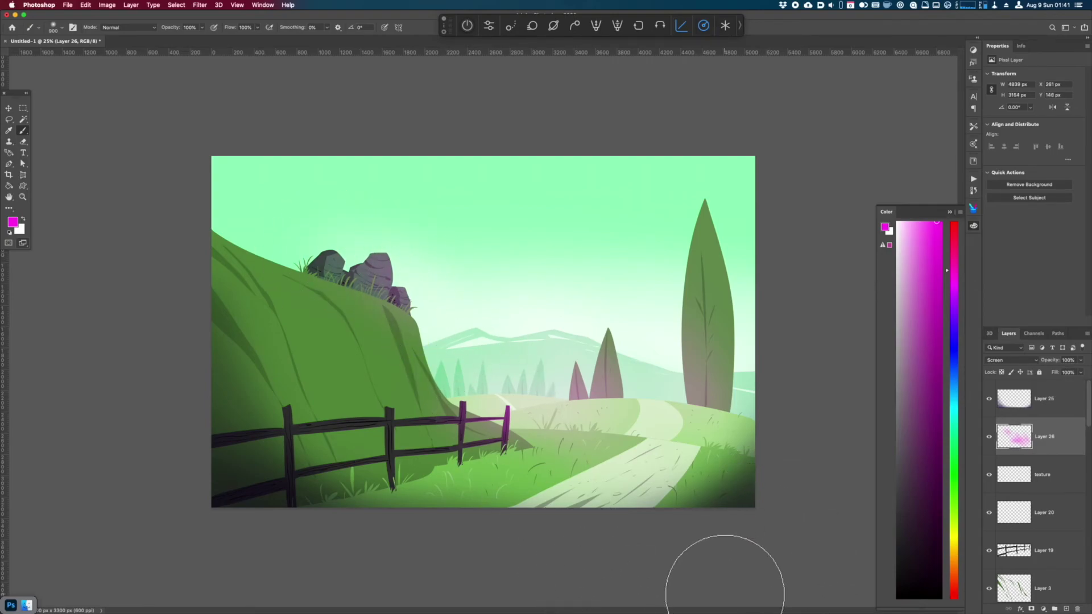
key("super+z")
key("v")
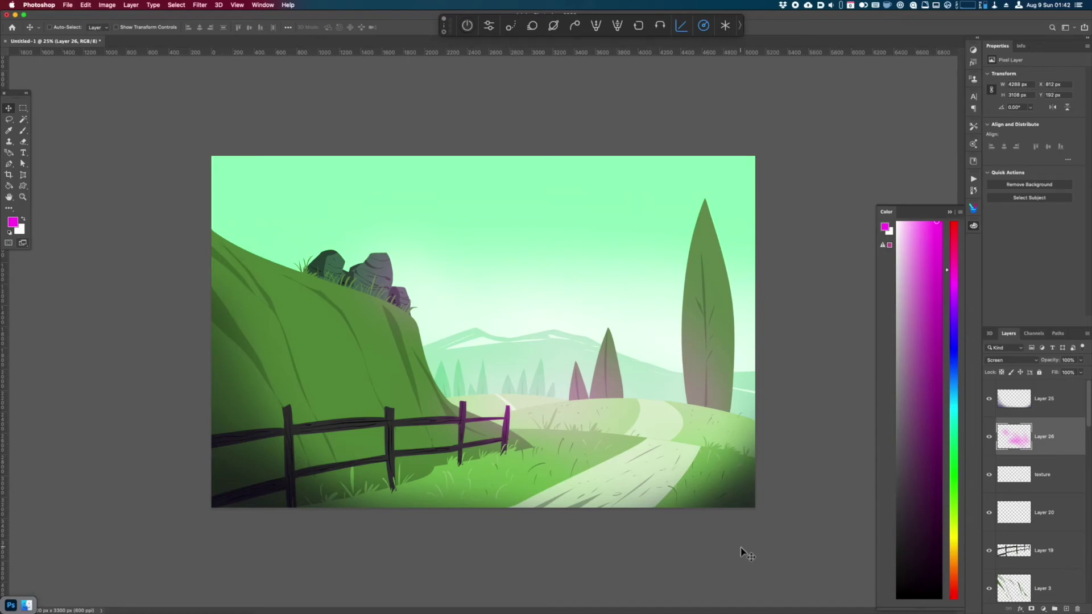
- Compare the painting in colour and grayscale proof view at several zoom levels to judge its values
key("super+y")
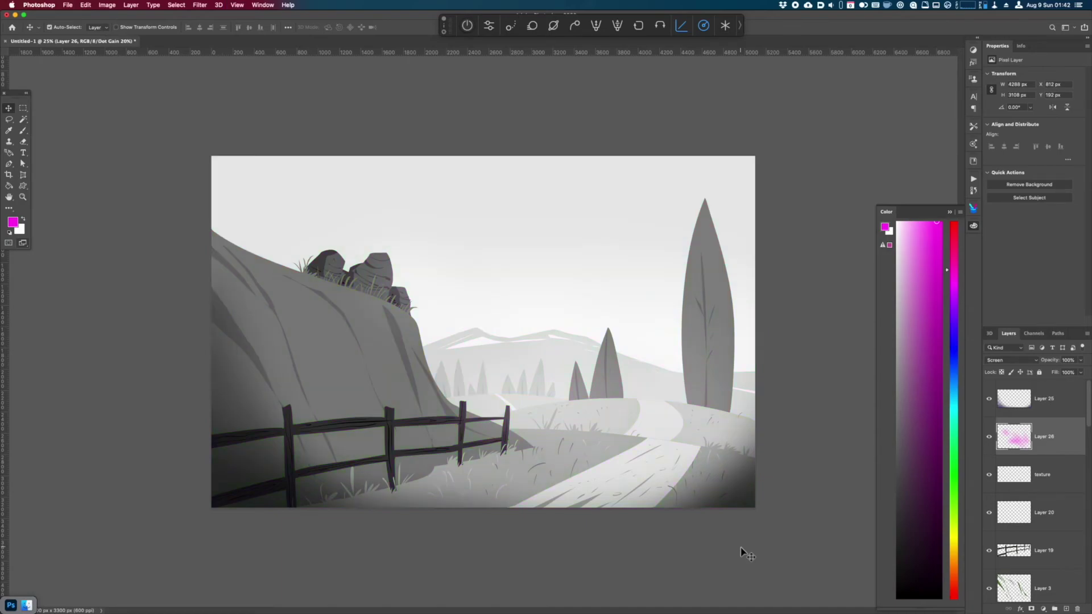
key("super+y")
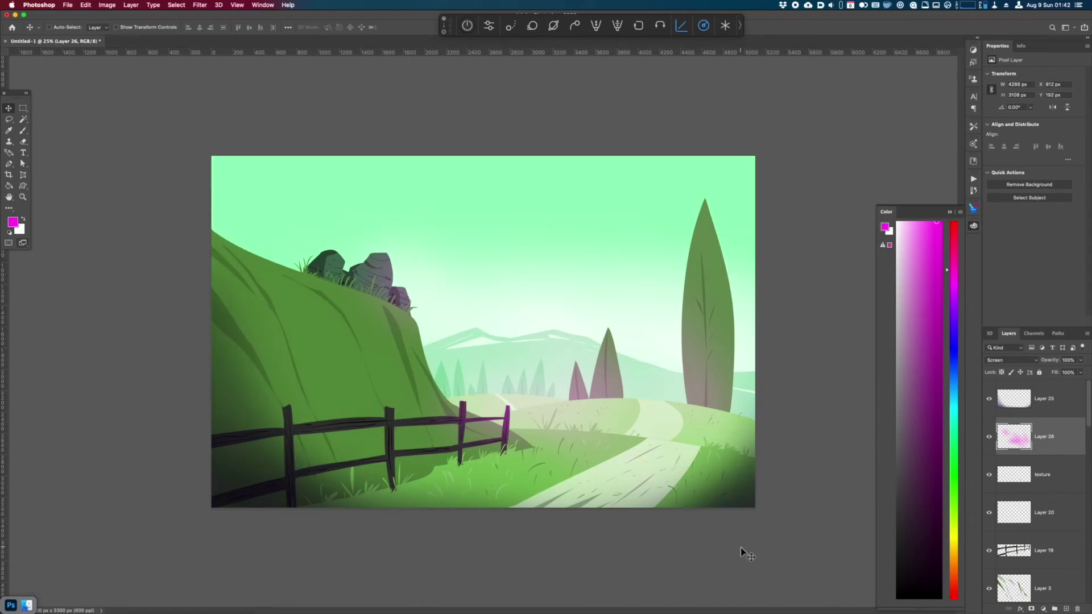
left_click(1055, 475)
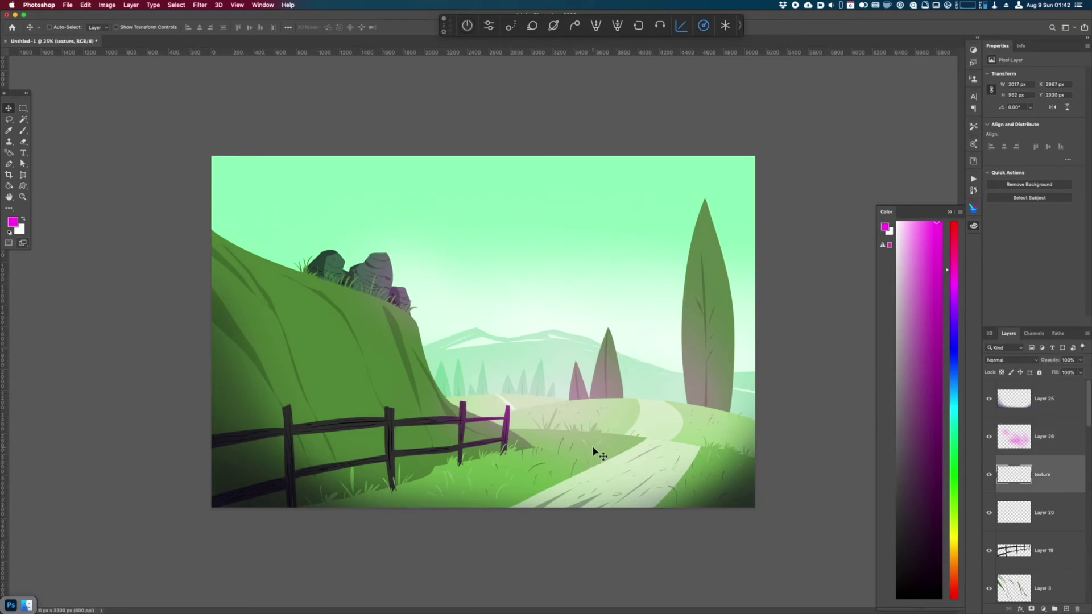
key("l")
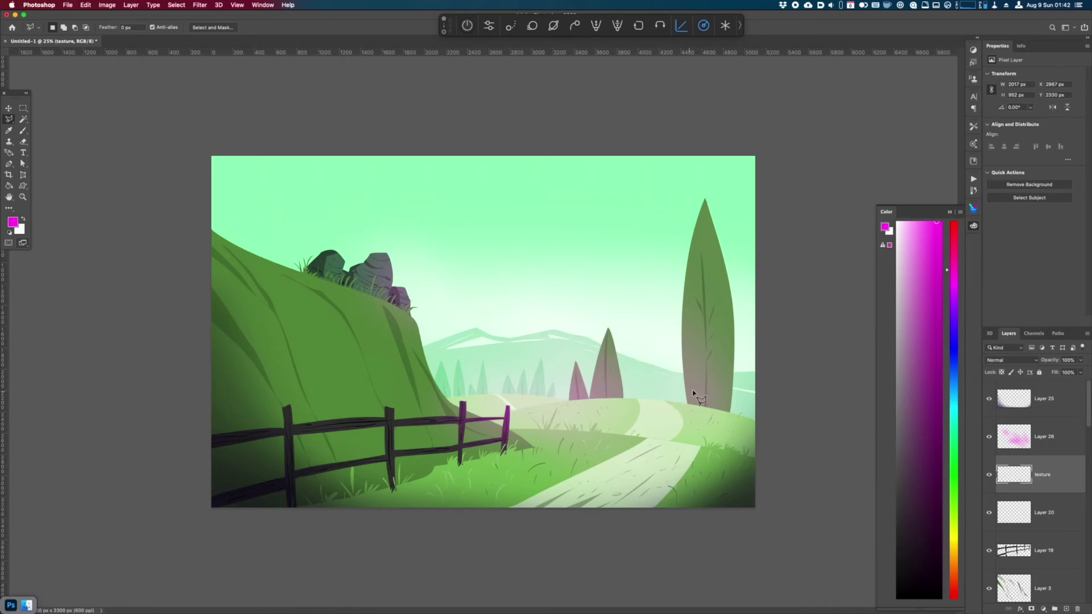
key("super+minus")
key("super+minus")
key("super+equal")
key("super+equal")
key("super+y")
key("super+y")
left_click(280, 257)
key("Escape")
- Create a new layer beneath the rocks and outline a slanted plank rising behind the left rock with the Polygonal Lasso
scroll(1080, 455, "down", 10)
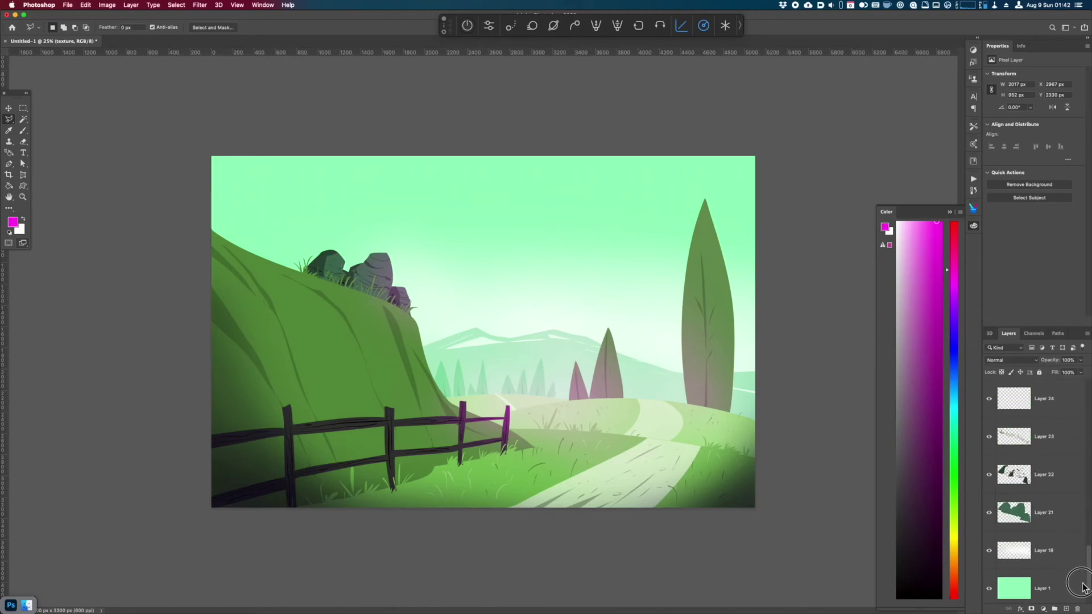
left_click(1052, 550)
key("super+shift+alt+n")
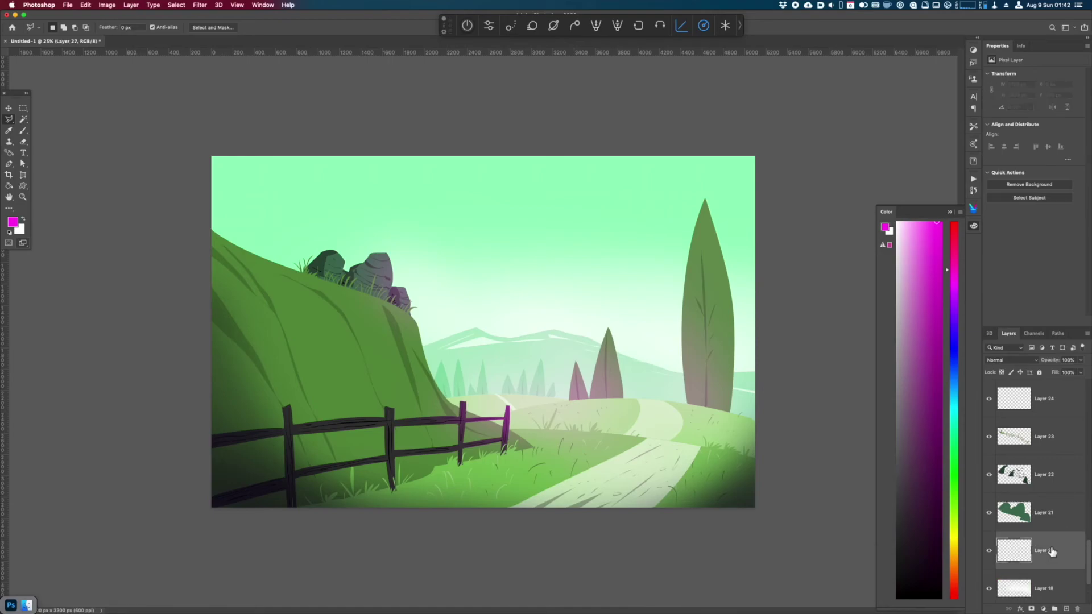
left_click(309, 273)
left_click(338, 239)
left_click(345, 244)
left_click(314, 274)
left_click(308, 273)
- Add a longer diagonal plank and an upright plank behind the large rock to the selection
left_click(322, 273, "shift")
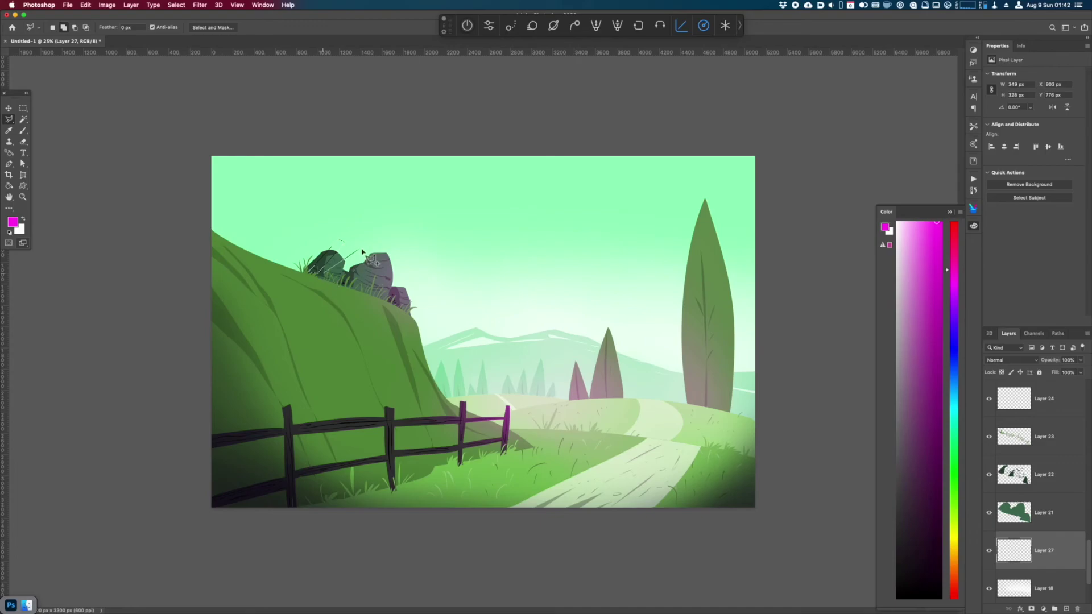
left_click(379, 233)
left_click(385, 241)
left_click(334, 279)
left_click(322, 274)
left_click(355, 279, "shift")
left_click(357, 236)
left_click(368, 241)
left_click(367, 279)
left_click(355, 279)
- Fill the selected plank shapes with black and deselect them
left_click_drag(944, 556, 896, 595)
key("alt+BackSpace")
key("super+d")
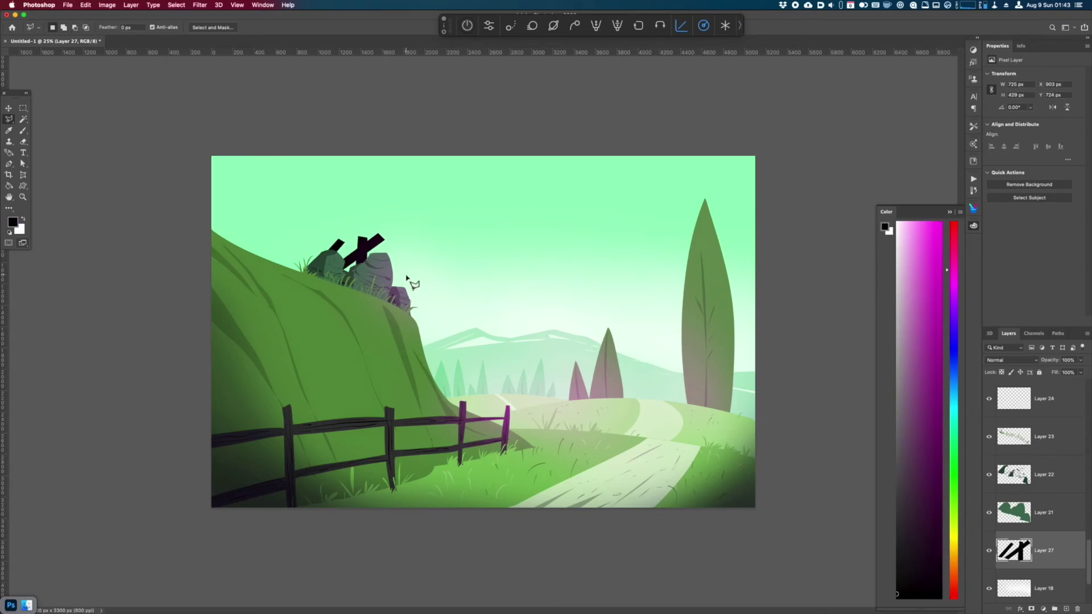
- Lasso thin grain streaks on the long diagonal plank, copy them to a new layer and raise their Lightness to +20
key("super+plus")
key("super+plus")
left_click_drag(418, 354, 593, 531)
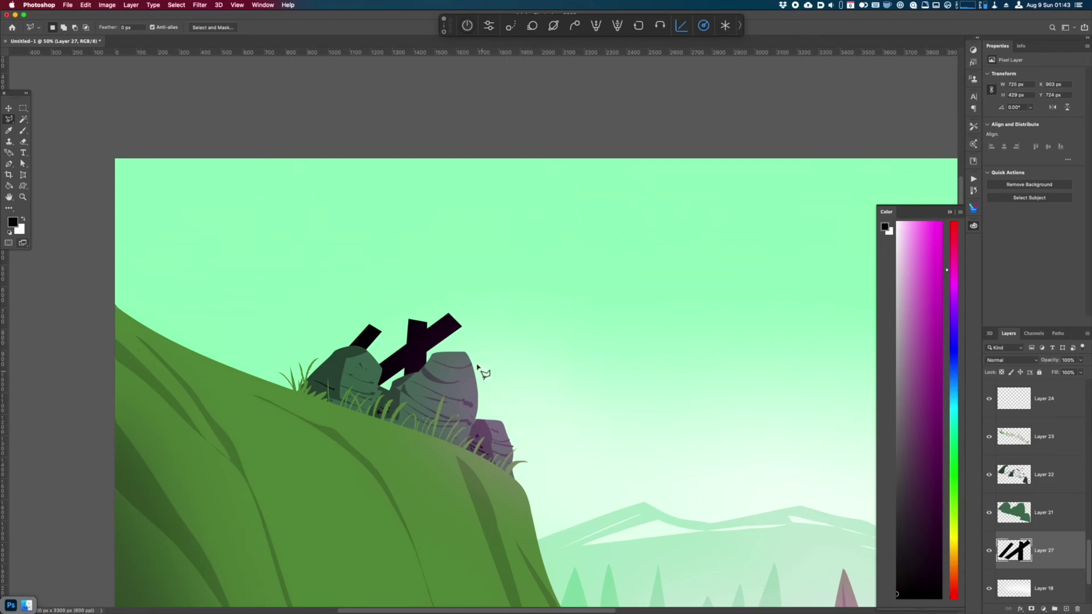
key("shift+l")
key("shift+l")
mouse_move(447, 334)
left_mouse_down()
mouse_move(420, 342)
mouse_move(436, 325)
mouse_move(379, 369)
mouse_move(416, 343)
mouse_move(353, 348)
mouse_move(411, 376)
left_mouse_up()
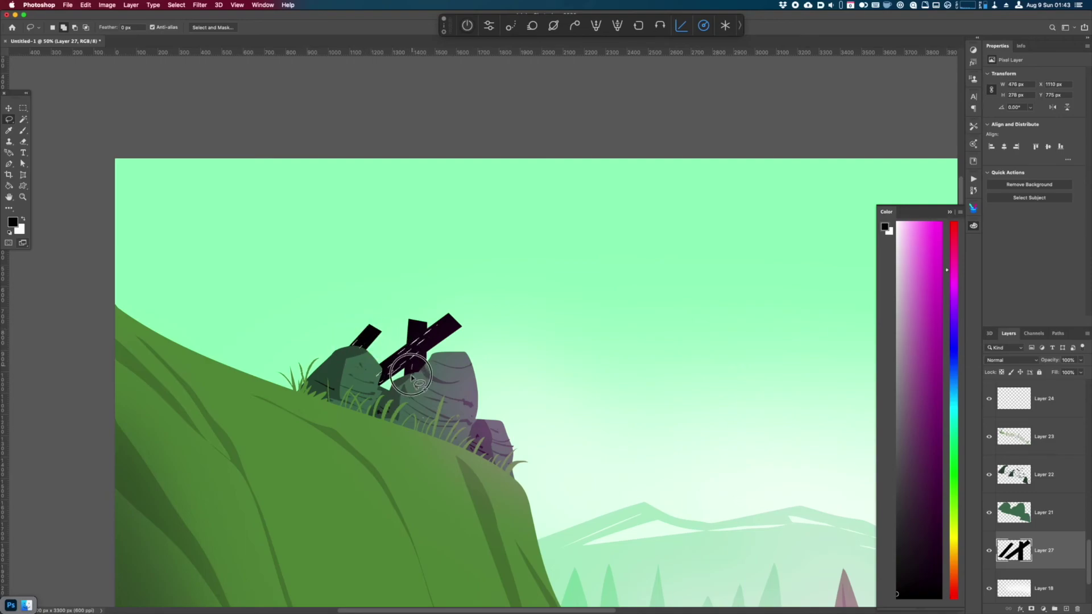
key("super+j")
key("super+u")
mouse_move(815, 557)
left_mouse_down()
mouse_move(807, 554)
mouse_move(830, 555)
left_mouse_up()
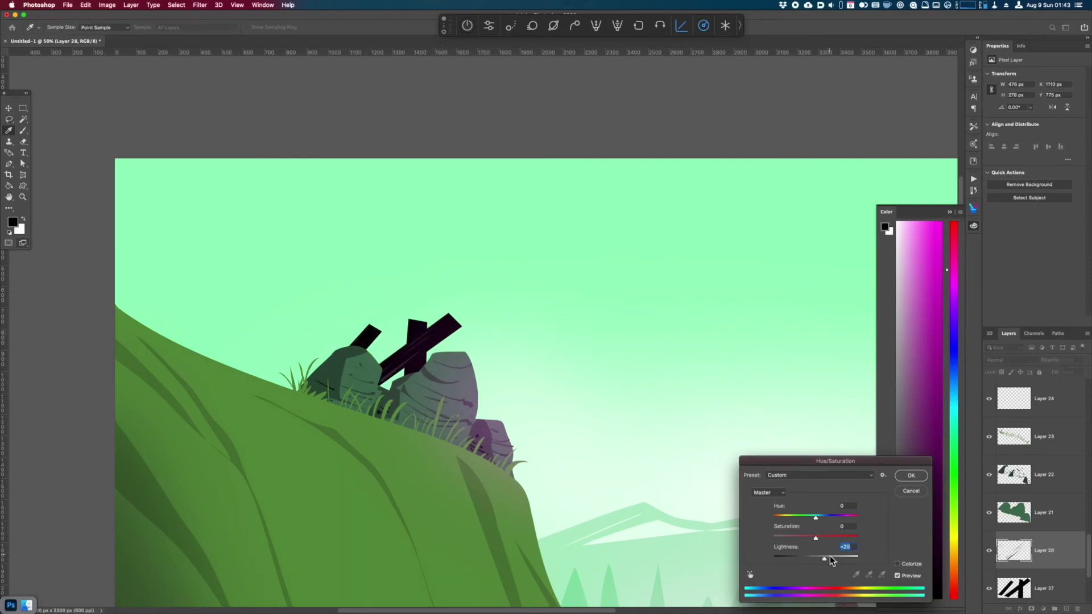
left_click(910, 475)
- Lasso grain streaks on the upright and left planks, copy them to a new layer and raise their Lightness to +22
left_click(1021, 584)
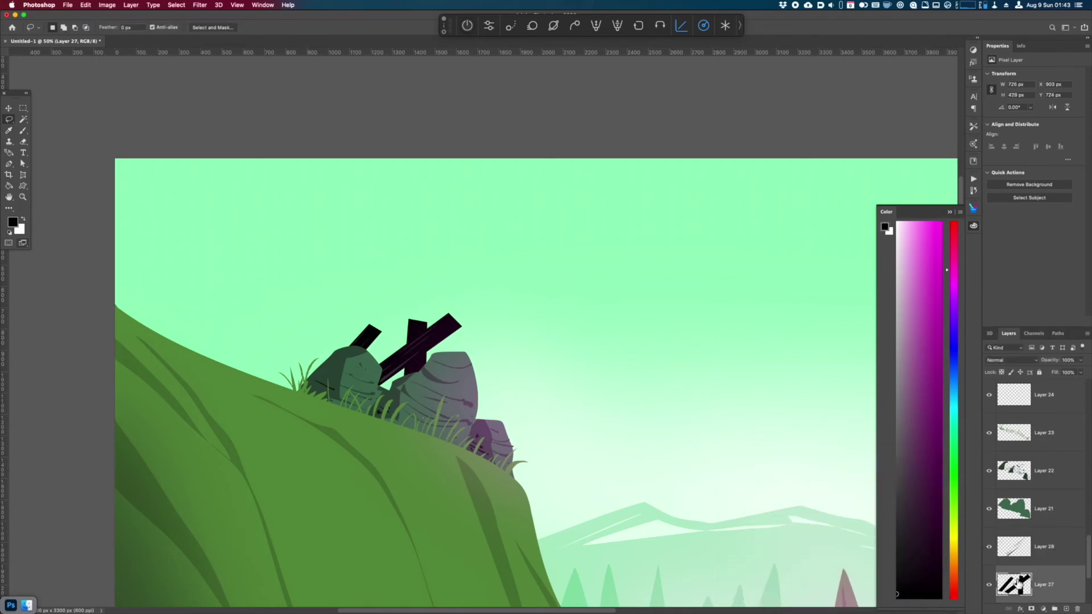
mouse_move(409, 317)
left_mouse_down()
mouse_move(433, 341)
mouse_move(427, 378)
mouse_move(411, 372)
left_mouse_up()
mouse_move(371, 328)
left_mouse_down()
mouse_move(415, 323)
mouse_move(367, 347)
left_mouse_up()
key("ctrl+j")
key("ctrl+u")
left_click_drag(824, 557, 827, 557)
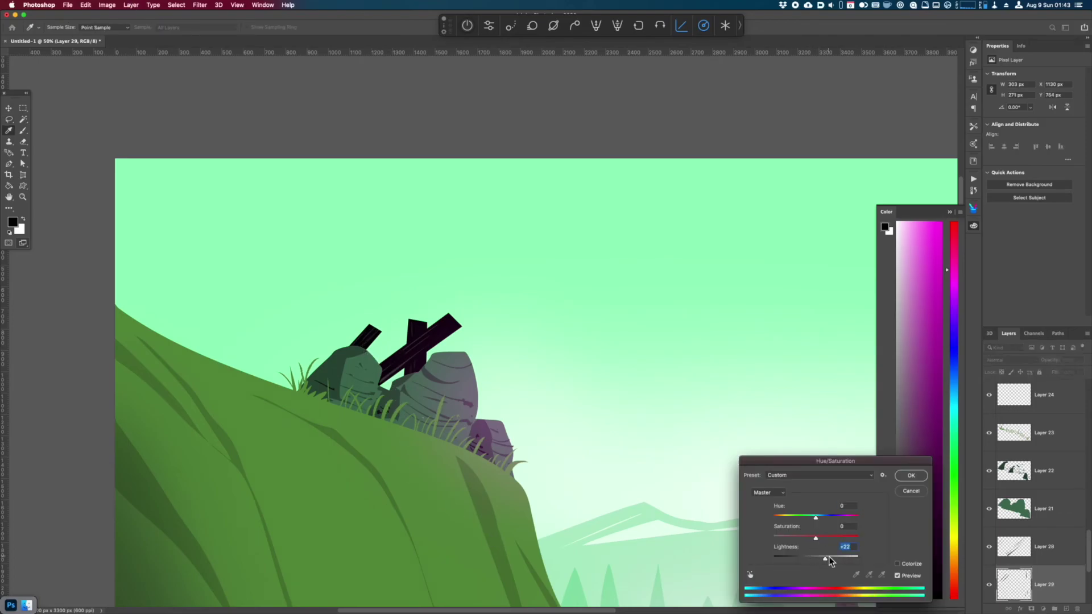
left_click(911, 475)
- Create a new layer directly above Layer 18, beneath the planks
key("super+1")
key("super+minus")
key("super+minus")
key("super+minus")
key("super+plus")
key("super+plus")
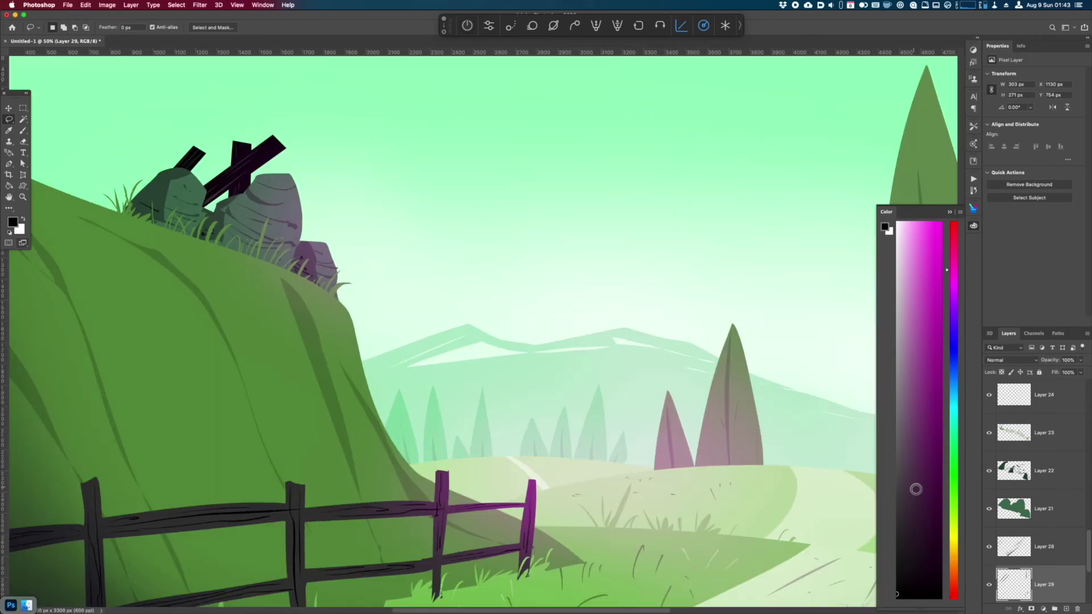
left_click_drag(443, 400, 676, 583)
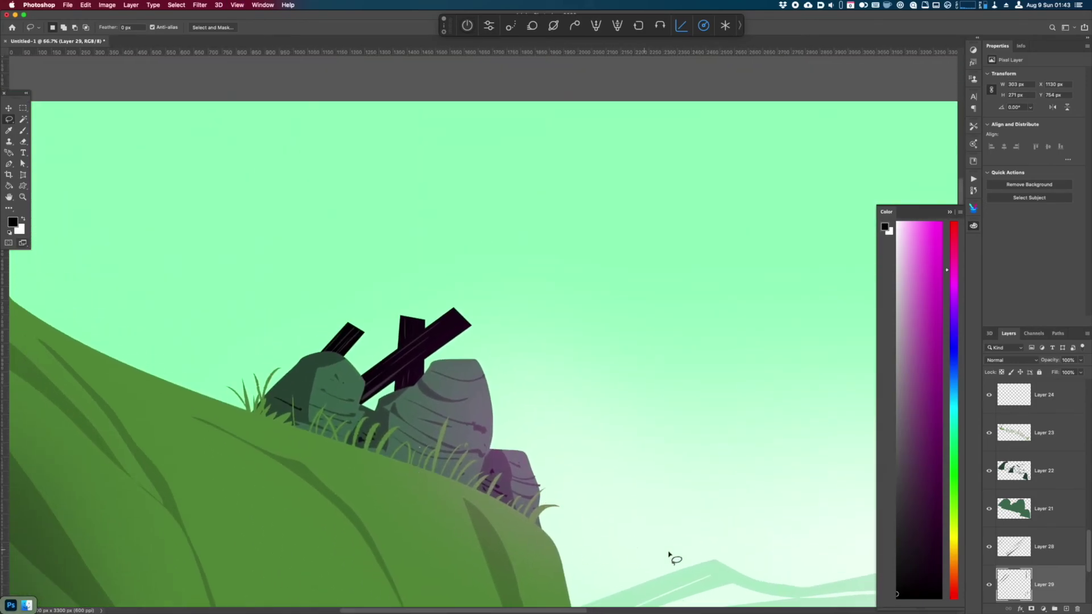
scroll(1083, 568, "down", 3)
left_click(1066, 588)
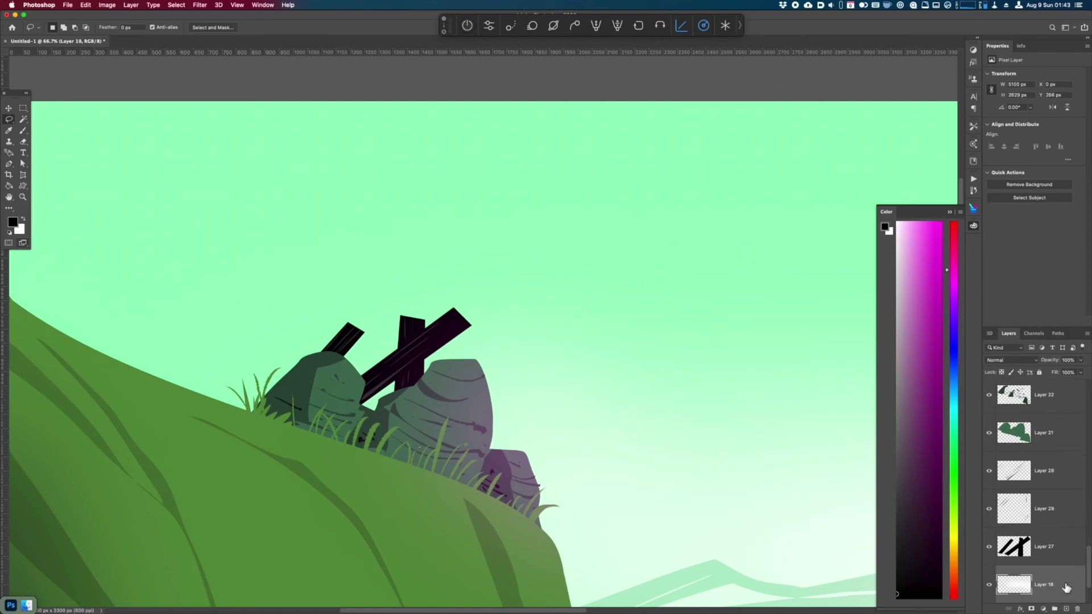
key("super+shift+alt+n")
- Outline a thin upright post between the two larger rocks with the Polygonal Lasso and fill it with black
key("shift+l")
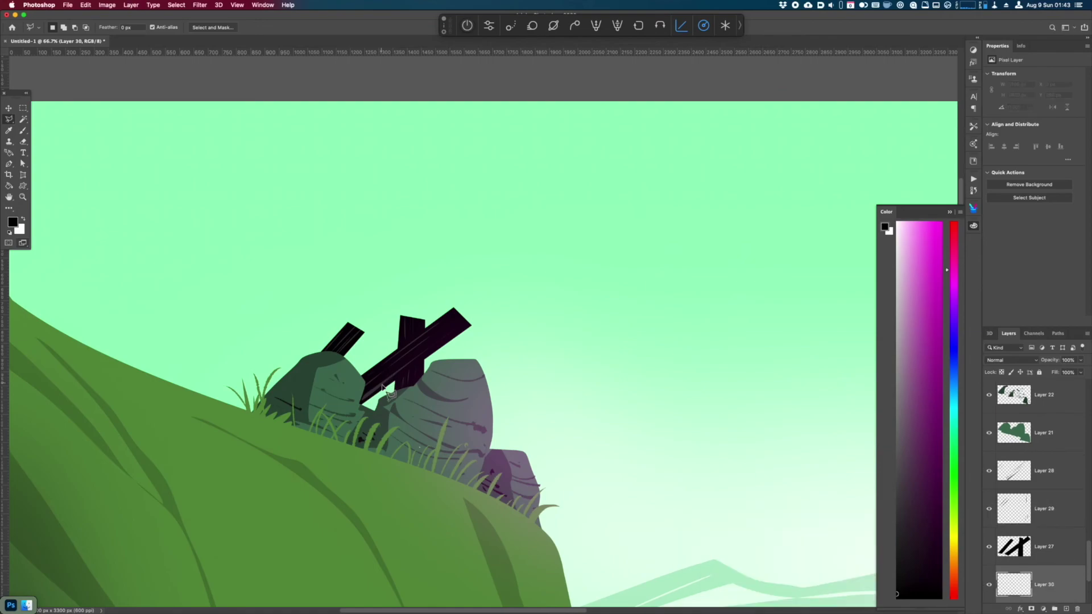
left_click(374, 419)
left_click(374, 358)
left_click(381, 413)
left_click(374, 419)
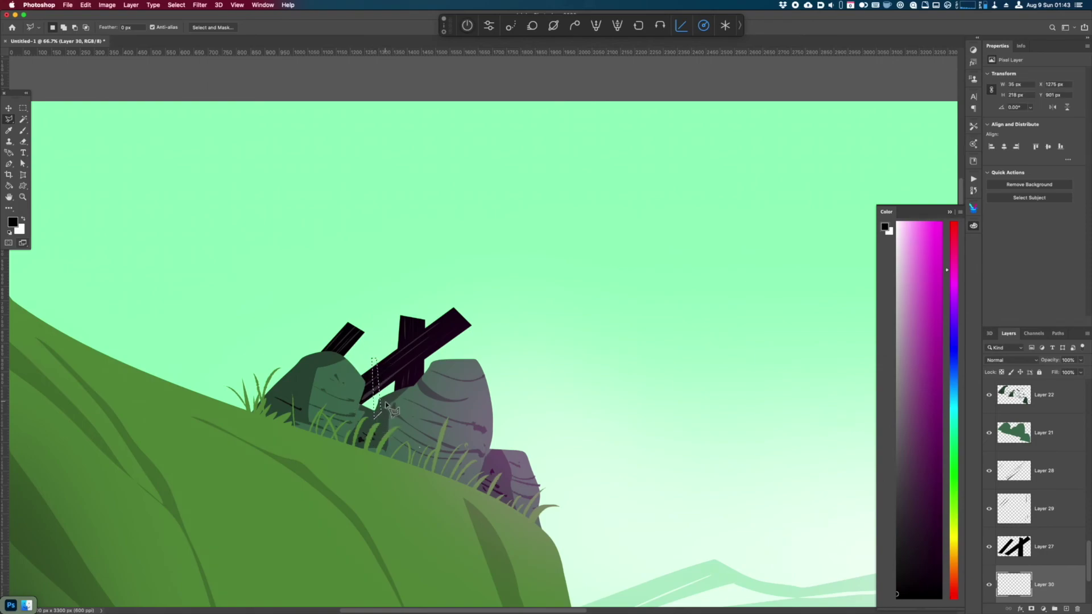
key("alt+BackSpace")
key("super+d")
- Choose the size 40 Inking brush and draw small black twig-like details around the thin post, undoing the first attempt
key("b")
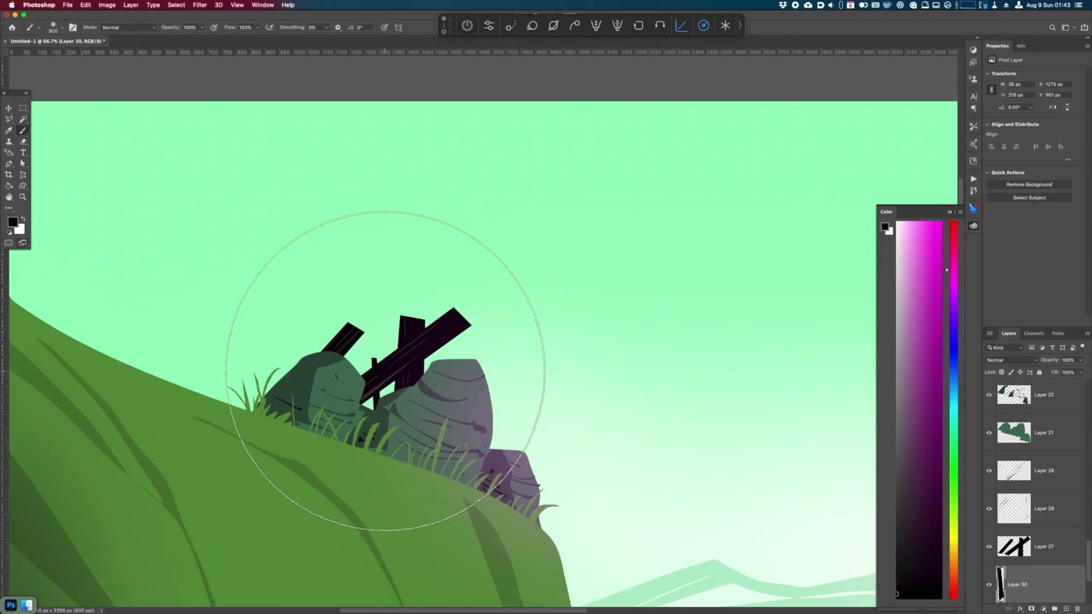
right_click(384, 371)
left_click(429, 334)
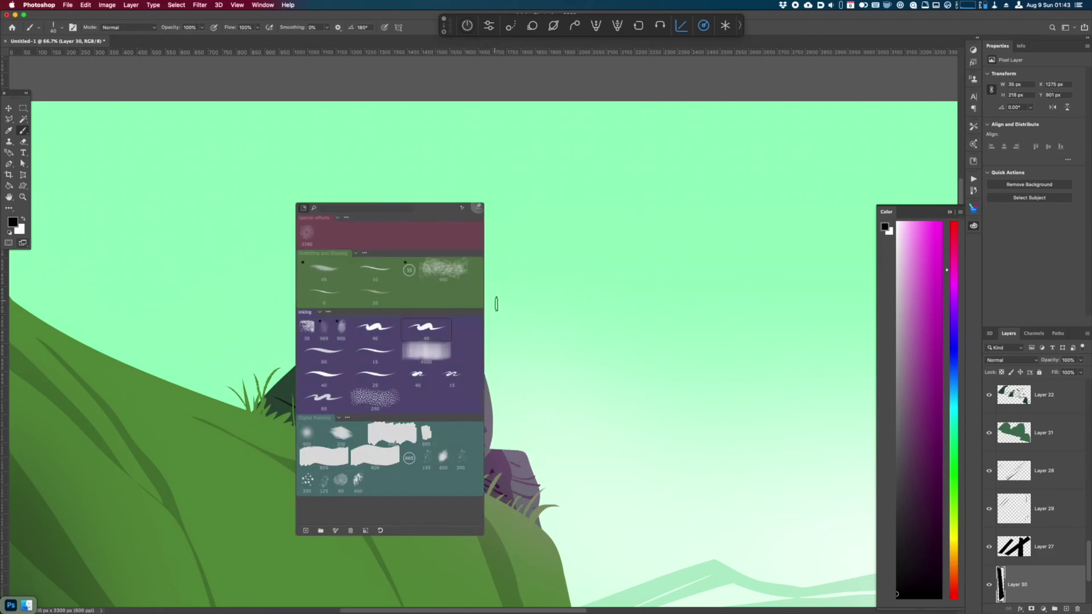
key("Return")
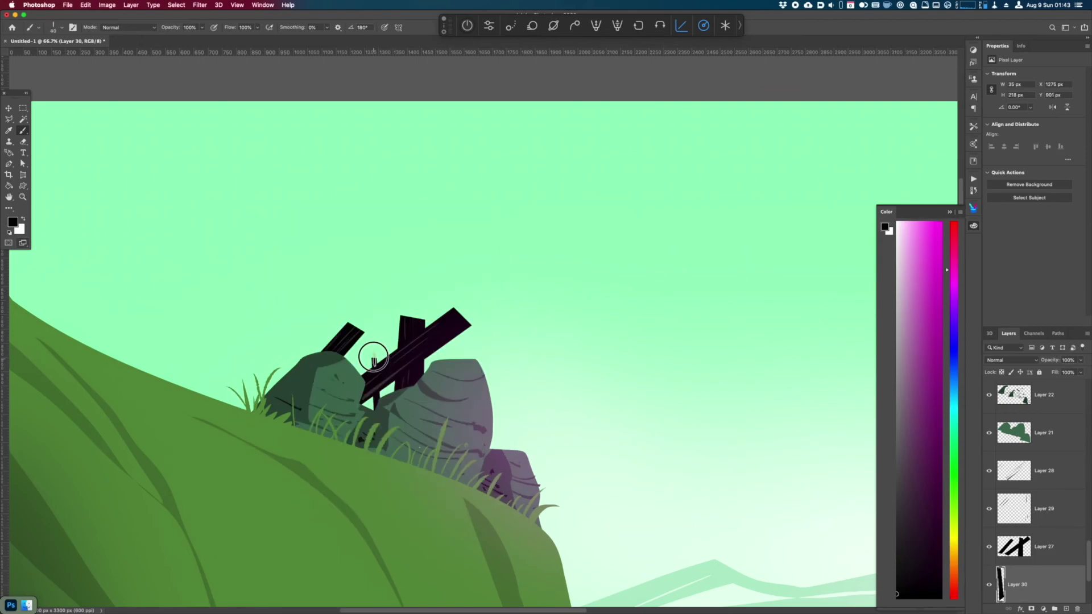
mouse_move(374, 355)
left_mouse_down()
mouse_move(390, 364)
mouse_move(389, 352)
left_mouse_up()
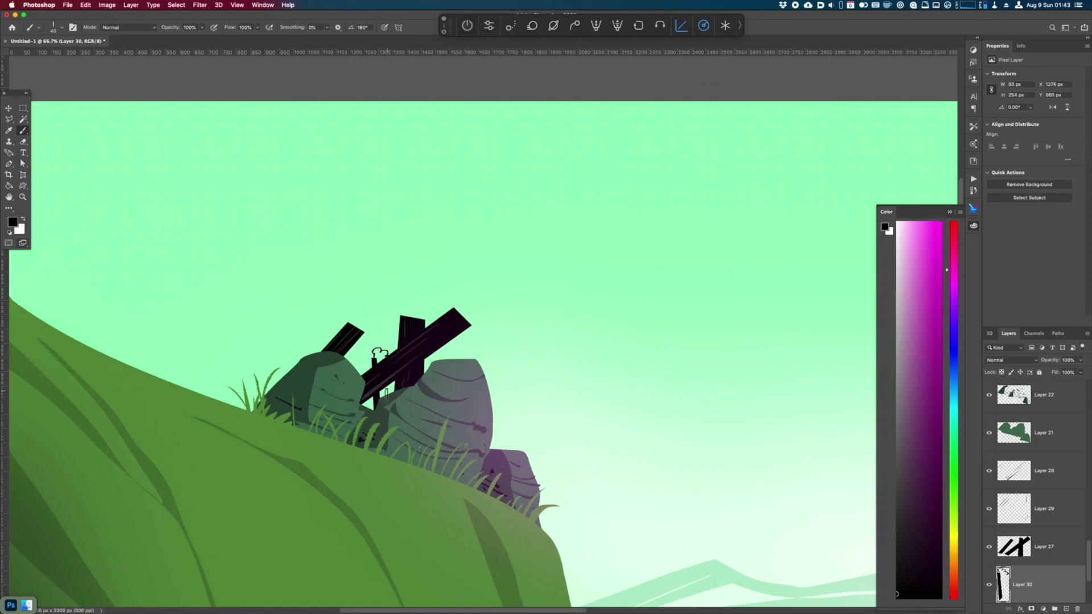
key("super+z")
mouse_move(373, 365)
left_mouse_down()
mouse_move(394, 373)
mouse_move(374, 363)
mouse_move(406, 364)
mouse_move(381, 392)
mouse_move(413, 396)
mouse_move(385, 395)
mouse_move(374, 356)
left_mouse_up()
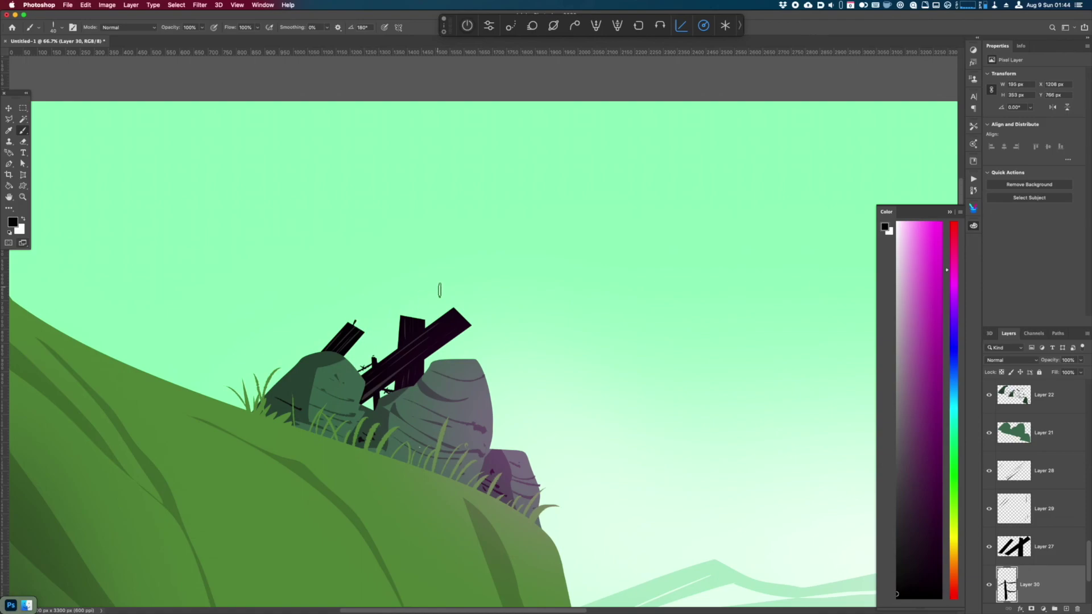
- Add small black splinters along the left plank, undoing the unwanted stroke
left_click_drag(341, 322, 347, 336)
left_click_drag(445, 312, 444, 307)
key("super+z")
left_click_drag(329, 334, 332, 341)
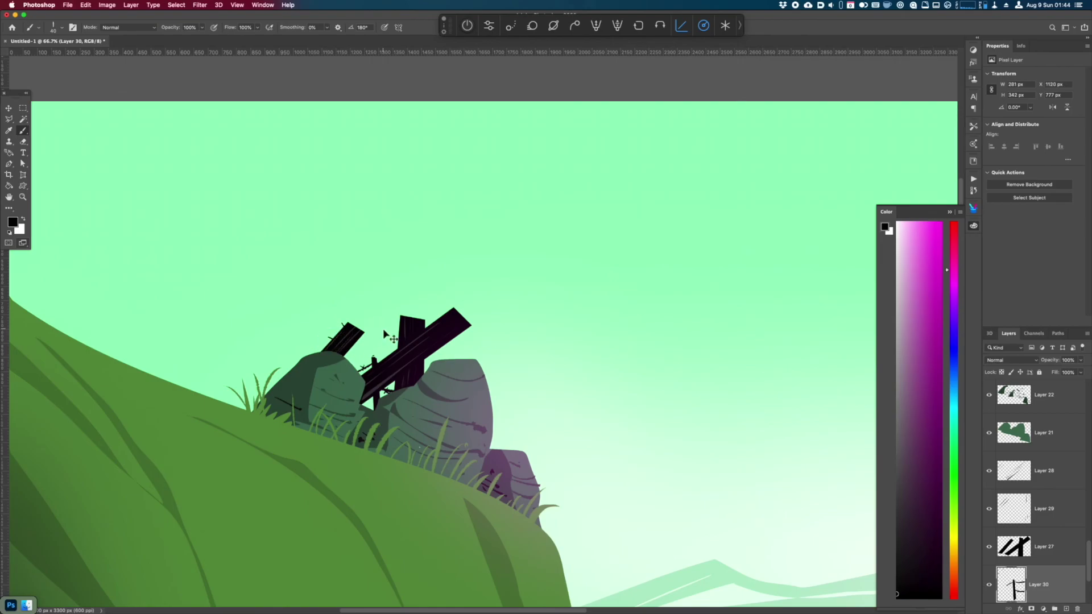
- Cut a small notch out of the upper end of the long diagonal plank on its layer
key("super+minus")
key("super+minus")
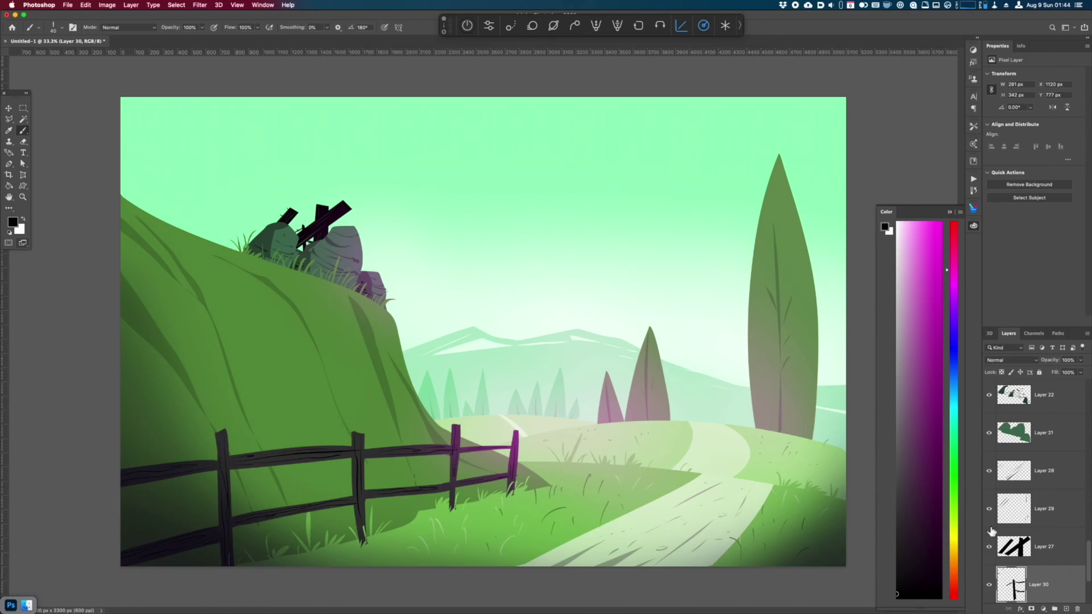
left_click(1045, 546)
key("l")
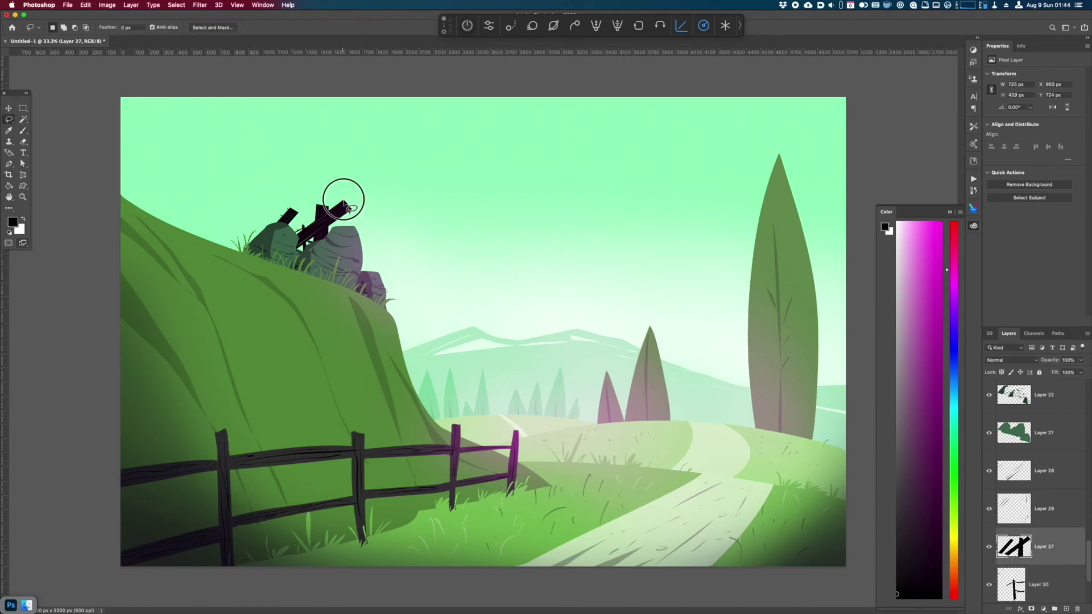
key("Delete")
key("super+d")
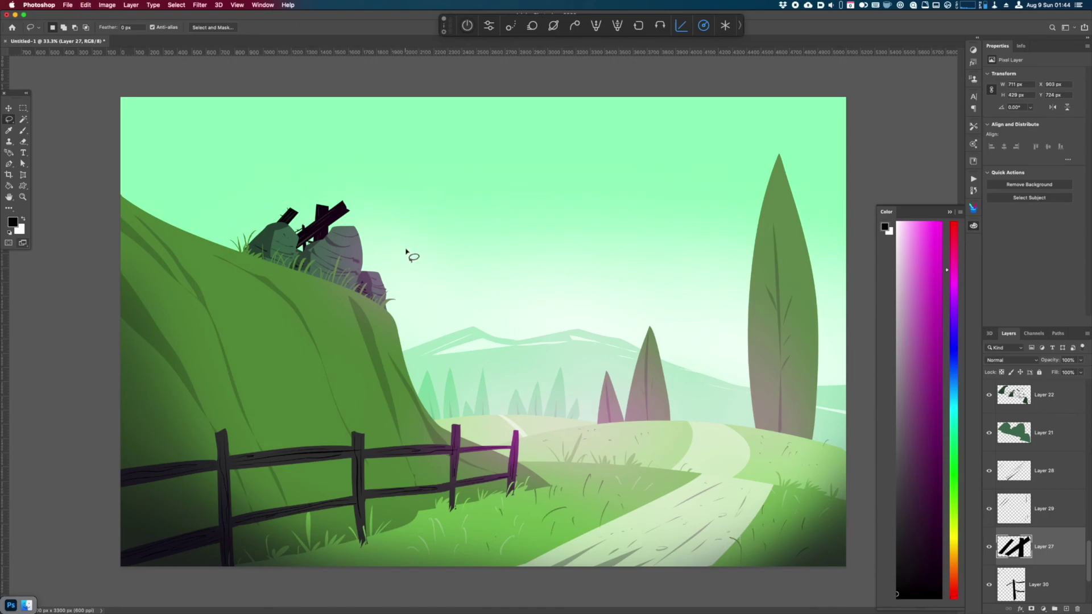
- Review the whole painting in the different screen modes and at several zoom levels
key("super+minus")
key("super+plus")
key("super+plus")
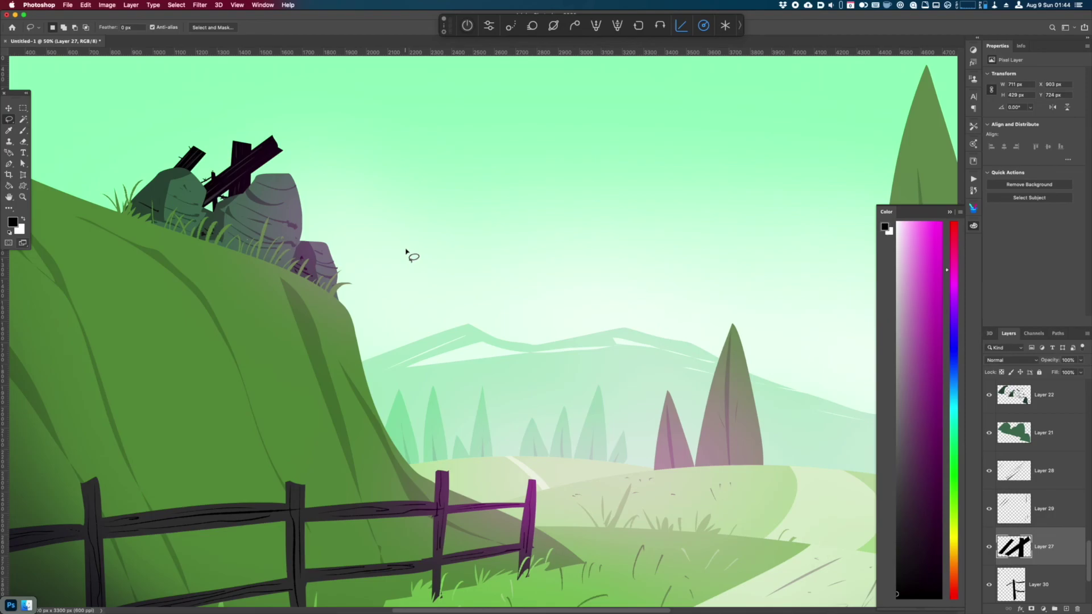
key("f")
key("f")
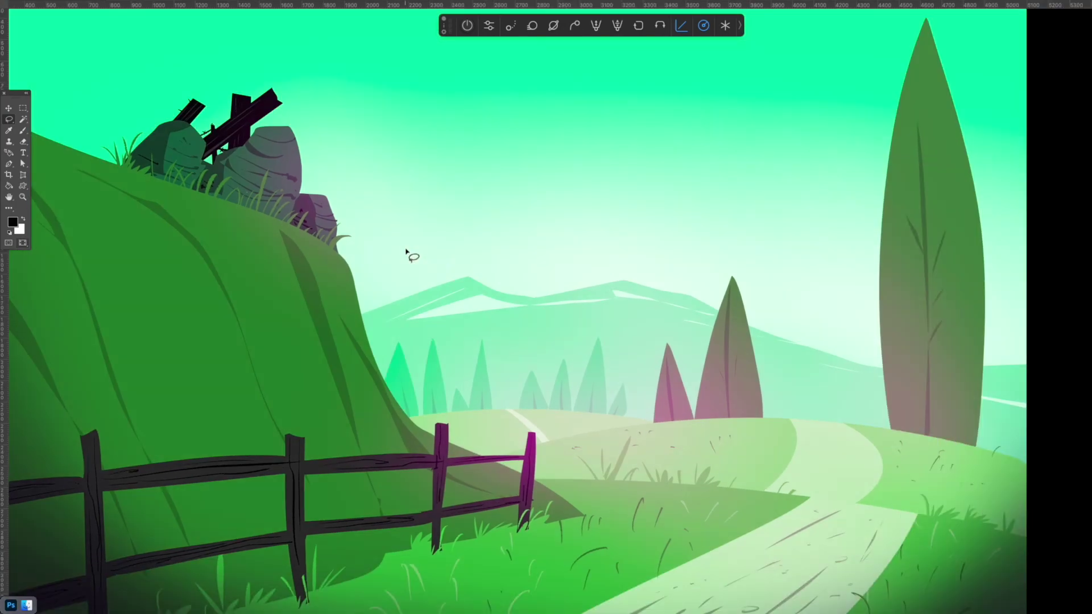
key("super+minus")
key("f")
key("f")
key("f")
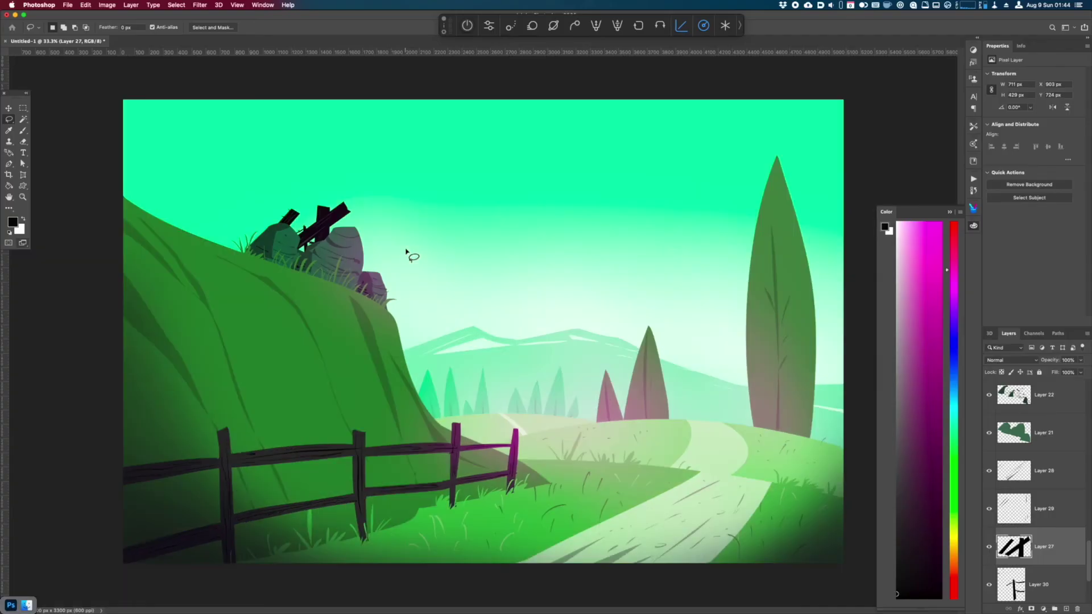
key("f")
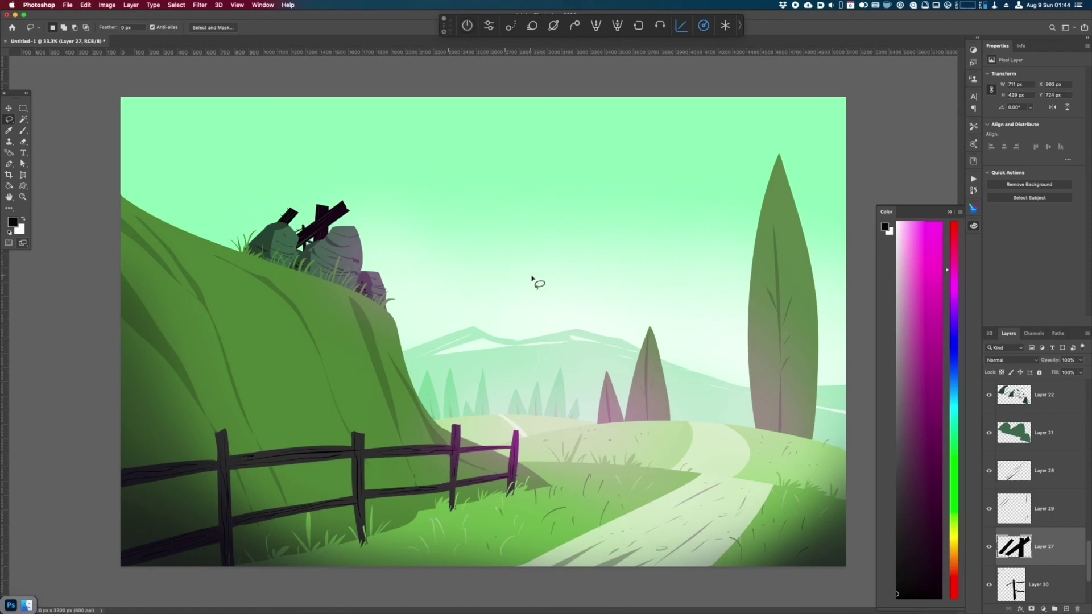
key("super+minus")
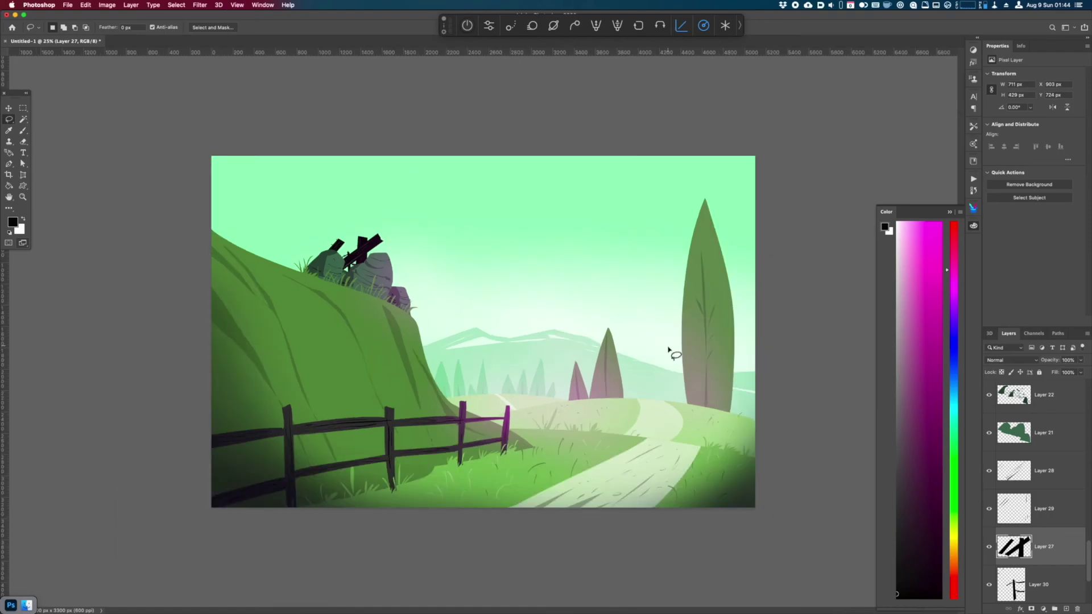